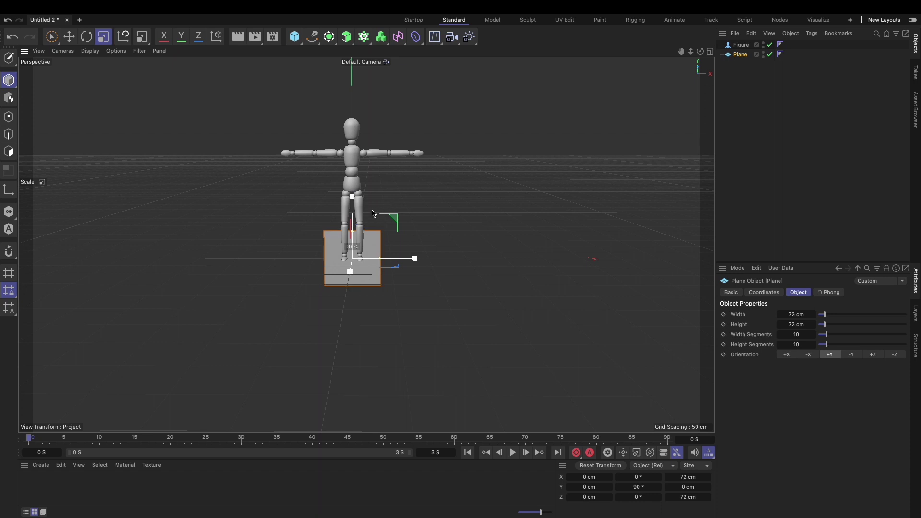
Raise the plane to the figure's chest height, about 124 cm on Y, and delete the Figure object
key("e")
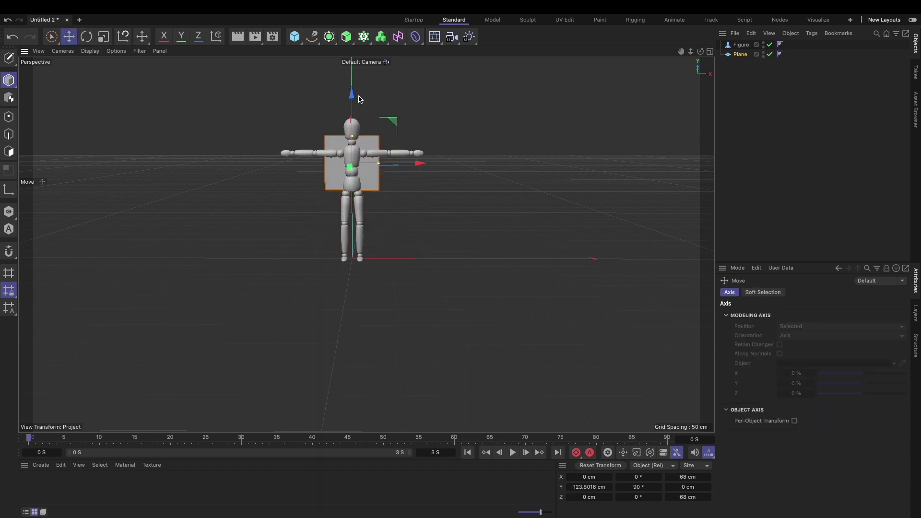
left_click(740, 46)
key("Delete")
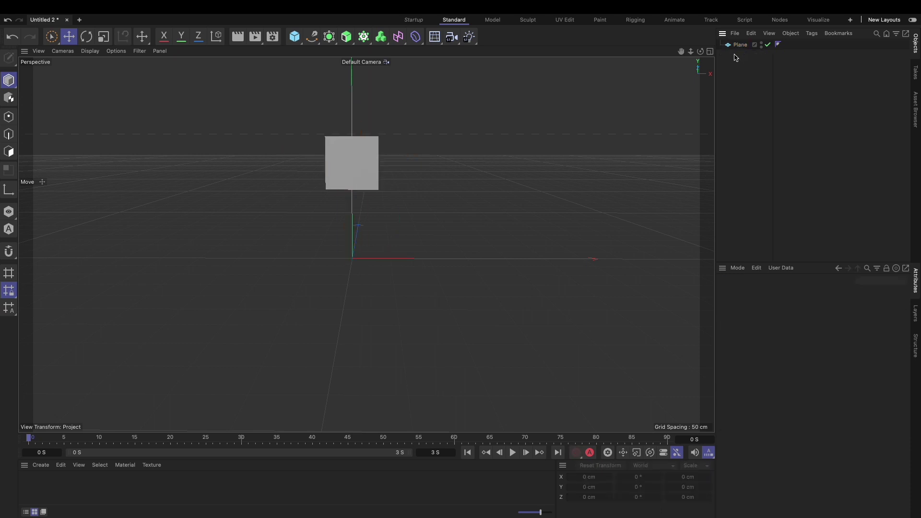
Set the viewport shading to Gouraud Shading (Lines) with the plane in close view
right_click_drag(338, 162, 465, 129, "alt")
middle_click_drag(450, 137, 410, 200, "alt")
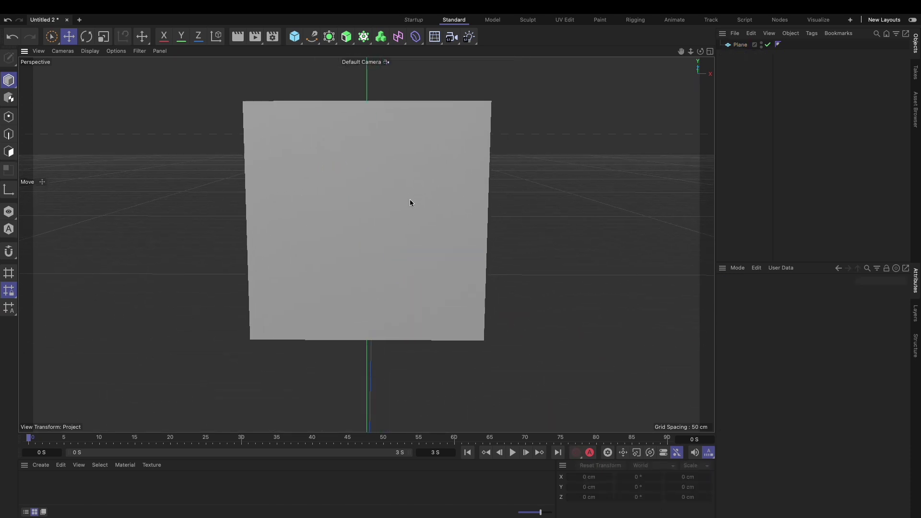
left_click(90, 51)
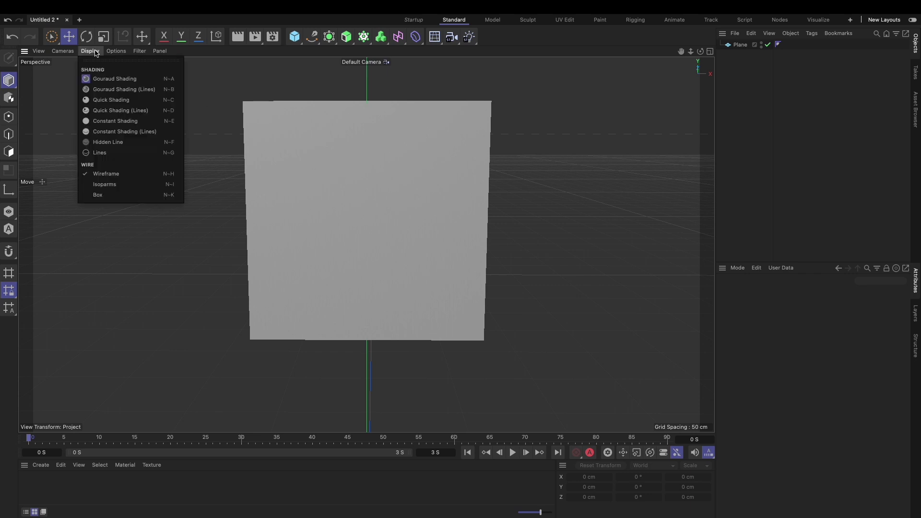
left_click(113, 90)
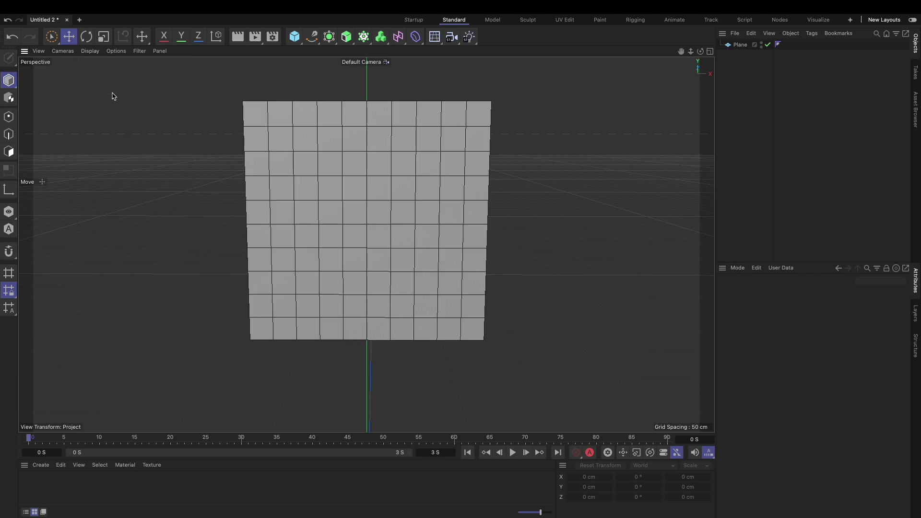
Set the plane's width segments and height segments to 200 each
left_click(742, 46)
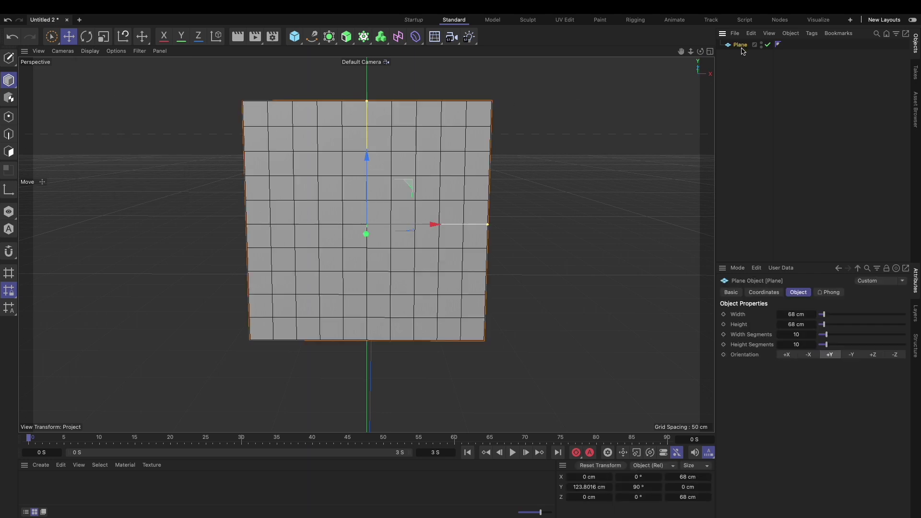
left_click(791, 339)
type("200")
key("Tab")
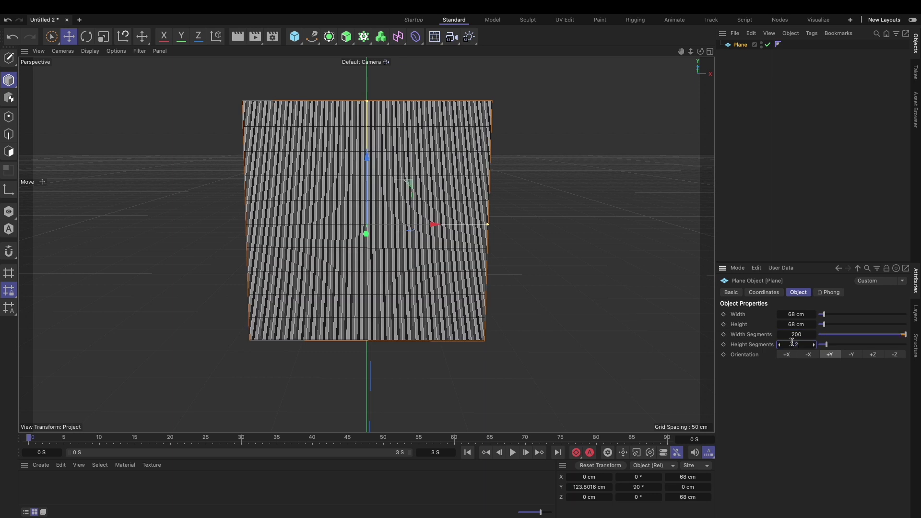
key("Return")
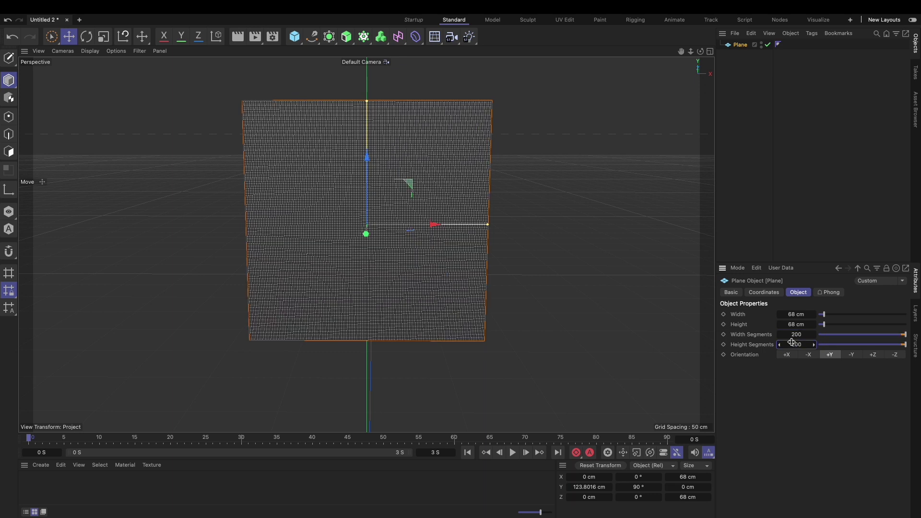
Add a Cylinder primitive and set its height segments to 100
left_click(298, 40)
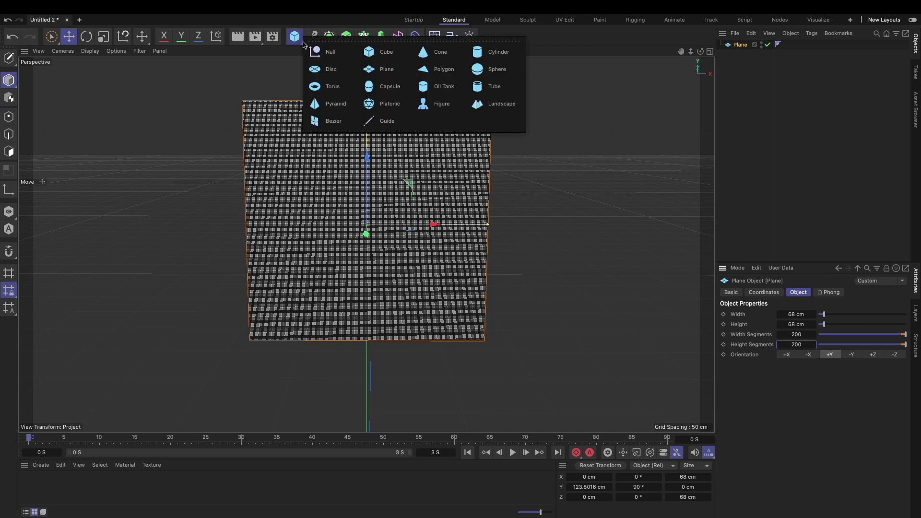
left_click(498, 53)
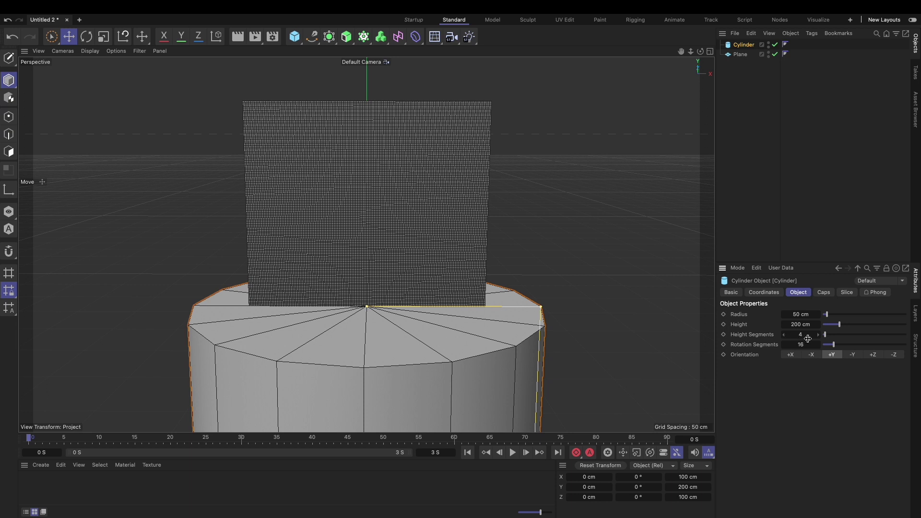
left_click_drag(831, 335, 905, 334)
Raise the cylinder to about 152 cm on Y and rotate it 90° so that it lies horizontally
scroll(460, 318, "down", 10)
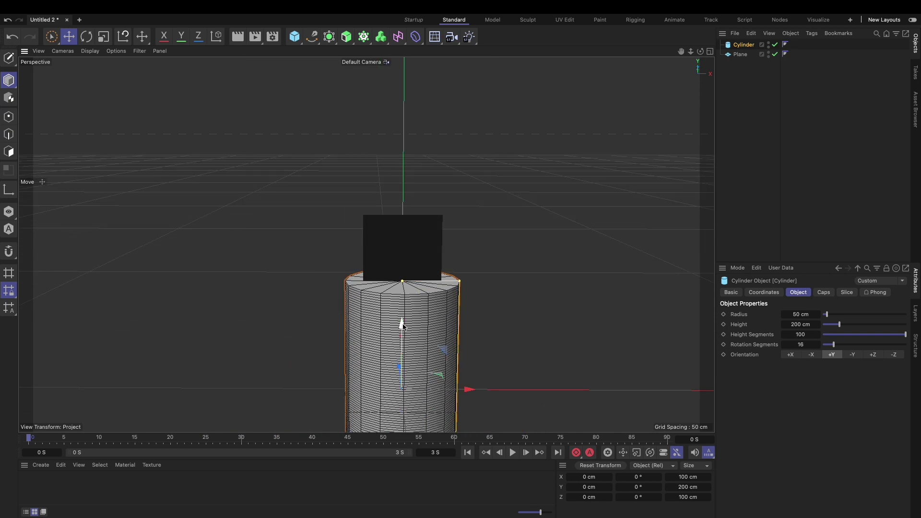
left_click_drag(403, 323, 394, 154)
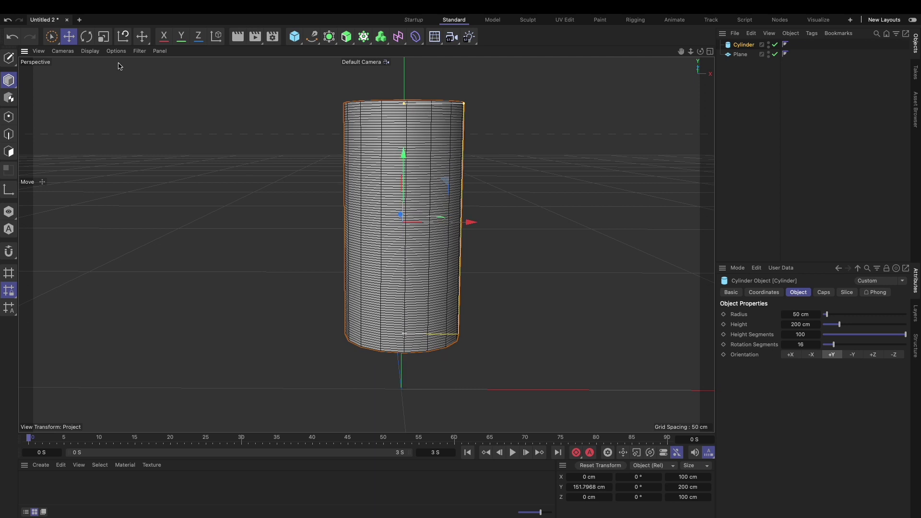
left_click(86, 37)
left_click_drag(376, 192, 433, 199)
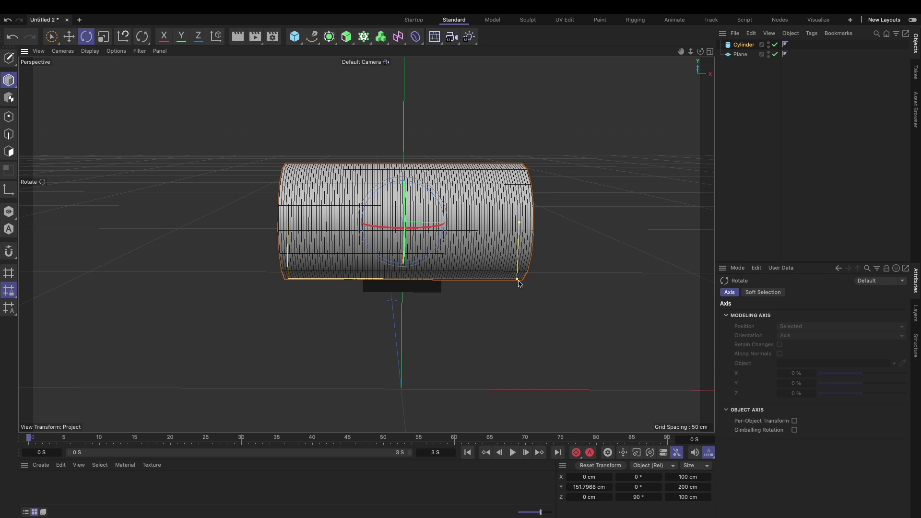
Shrink the cylinder to a thin rod about 2.15 cm in diameter and 70.3 cm long, slightly wider than the plane
left_click_drag(518, 279, 502, 227)
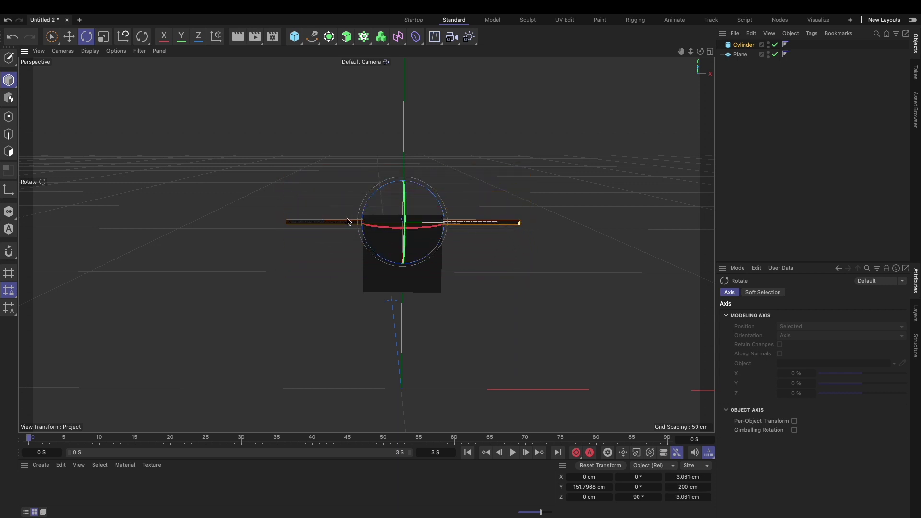
right_click_drag(347, 219, 459, 199, "alt")
middle_click_drag(511, 249, 270, 228, "alt")
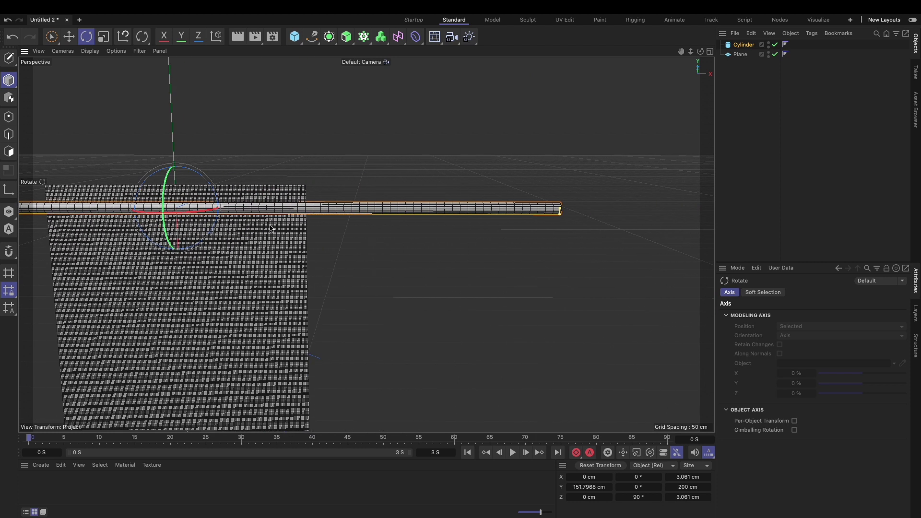
left_click_drag(560, 211, 312, 211)
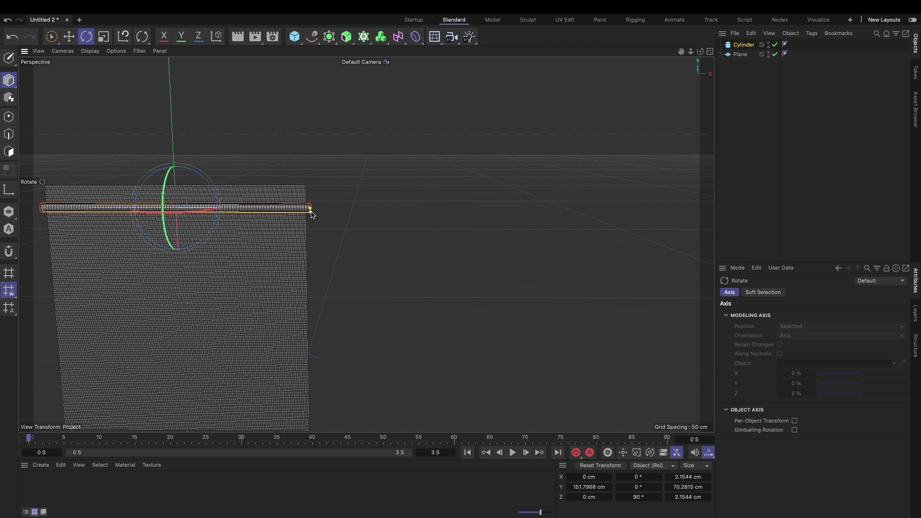
Move the rod up to the plane's upper edge, at about 158.9 cm on Y
middle_click_drag(238, 224, 374, 217, "alt")
key("e")
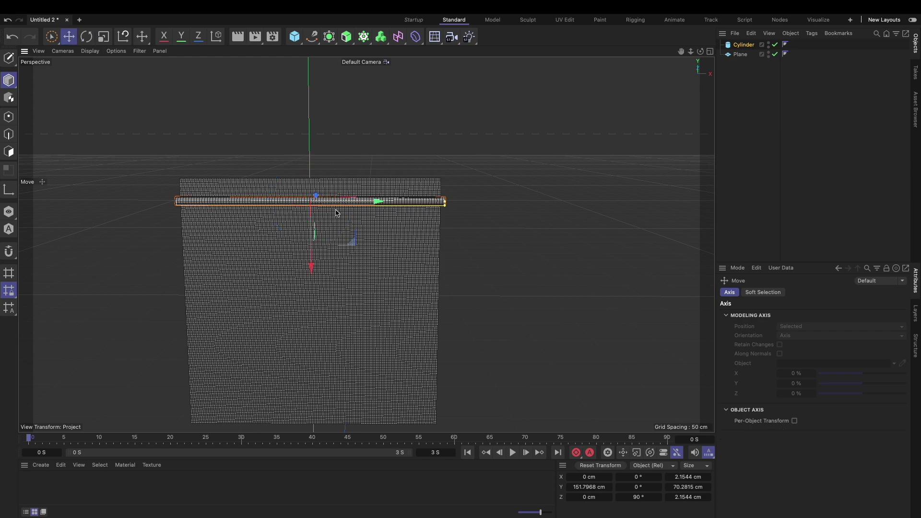
scroll(336, 213, "up", 8)
left_click_drag(336, 214, 286, 191, "alt")
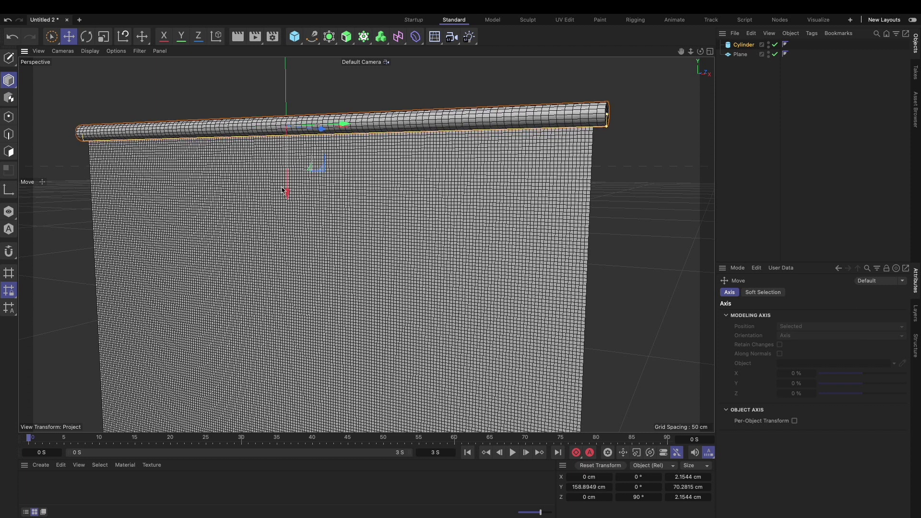
Make the Cylinder and the Plane editable polygon objects
left_click(747, 48)
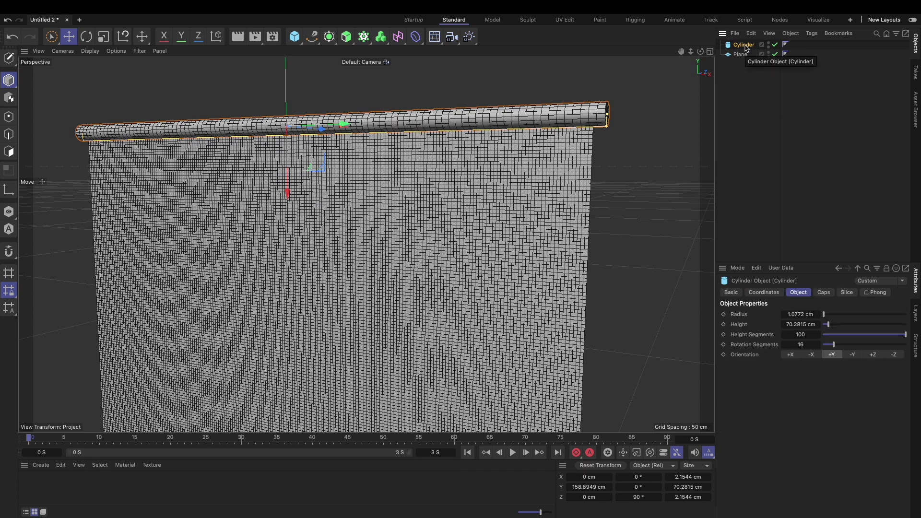
key("c")
left_click(741, 55)
key("c")
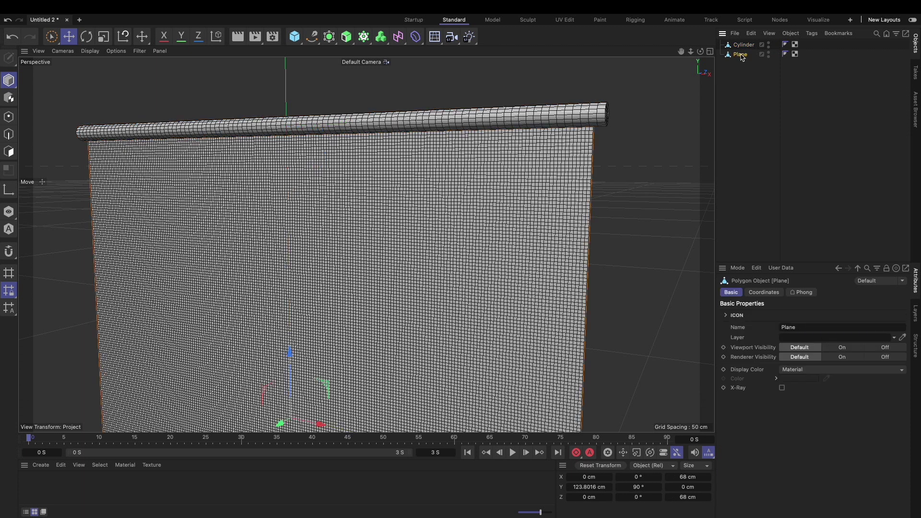
Add a Cloth simulation tag to the Plane
left_click(744, 48)
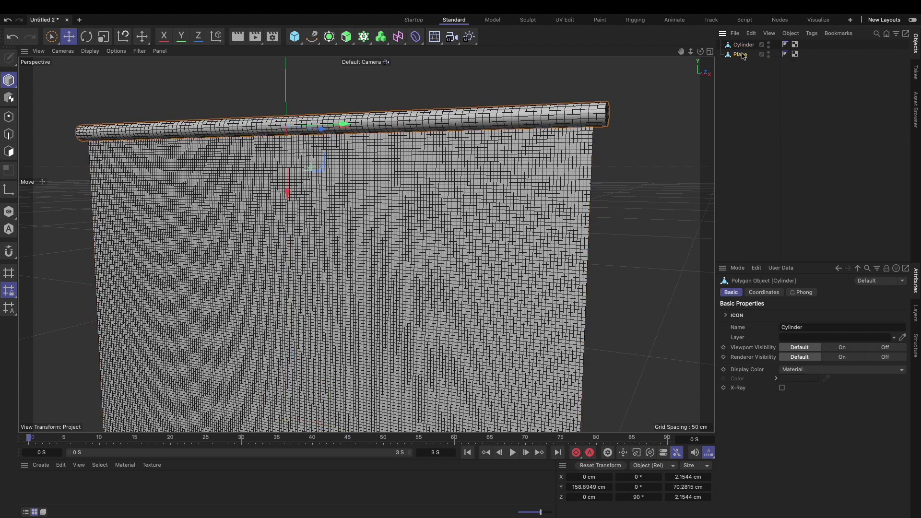
left_click(742, 55)
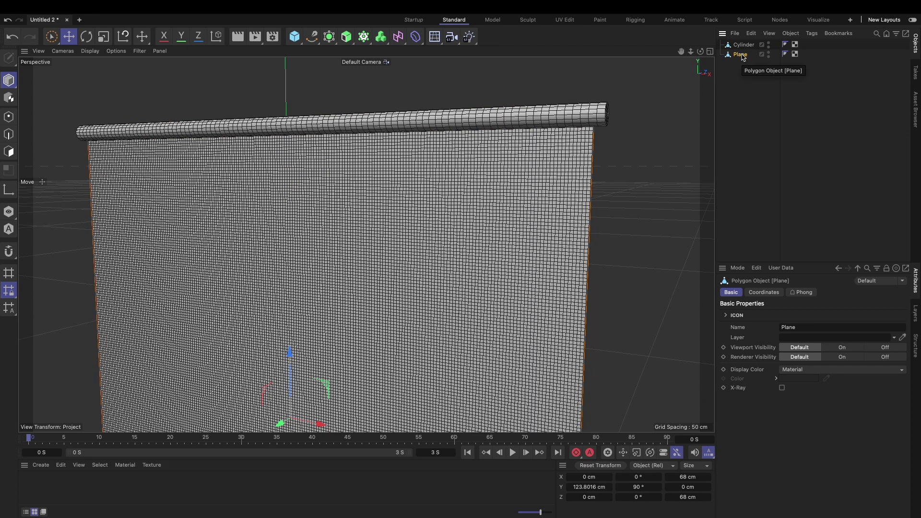
right_click(744, 56)
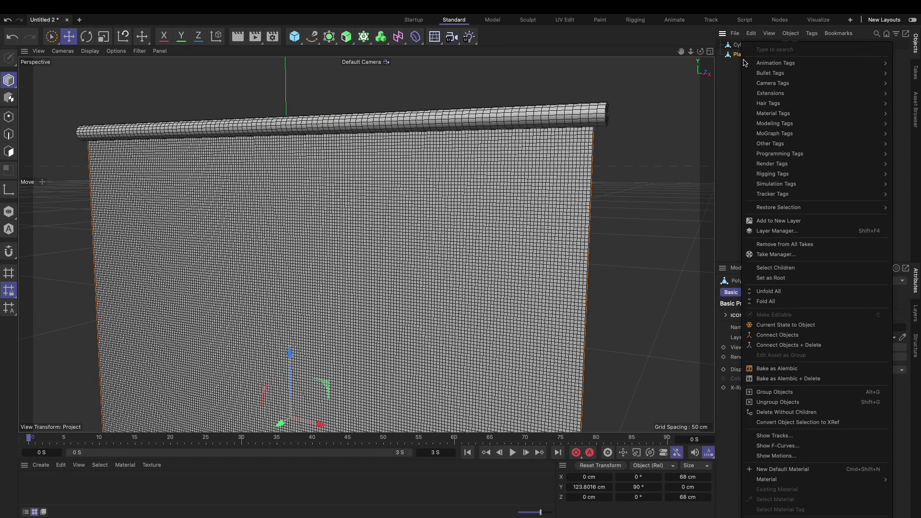
mouse_move(762, 185)
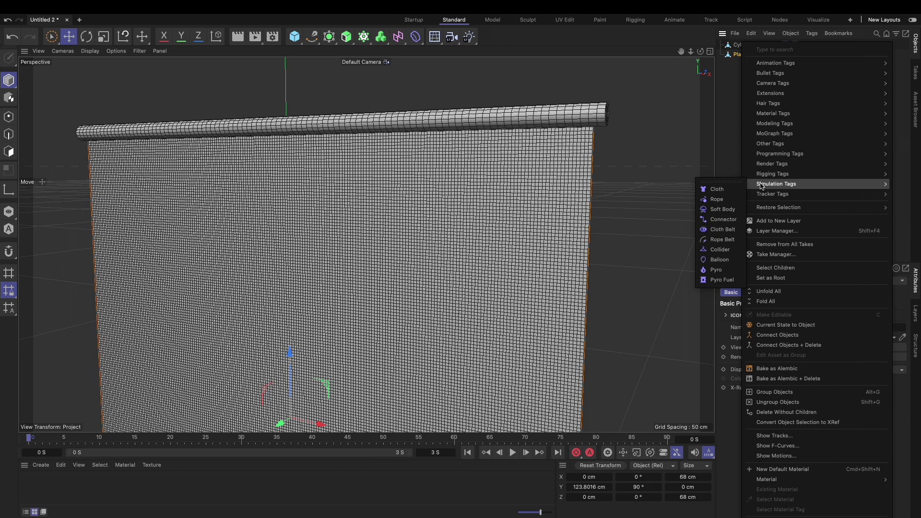
left_click(722, 189)
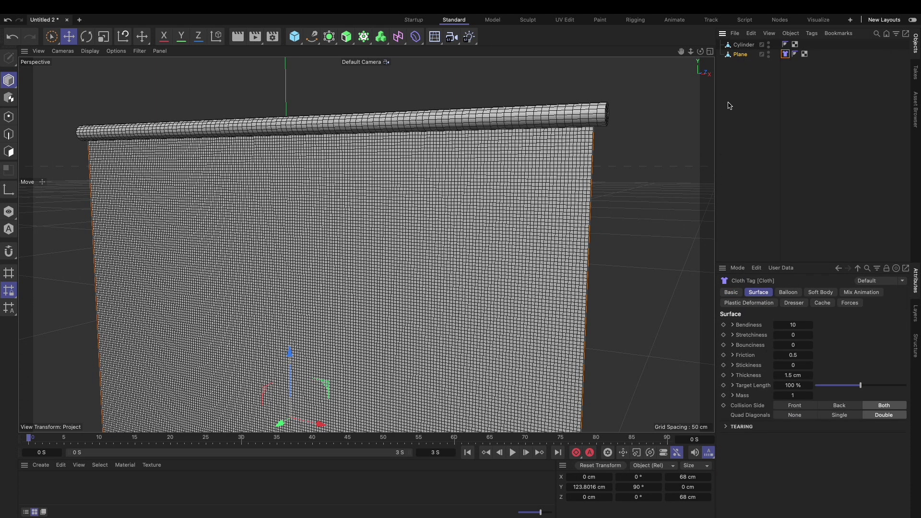
Add a Cloth Belt simulation tag to the Plane
left_click(738, 58)
right_click(742, 59)
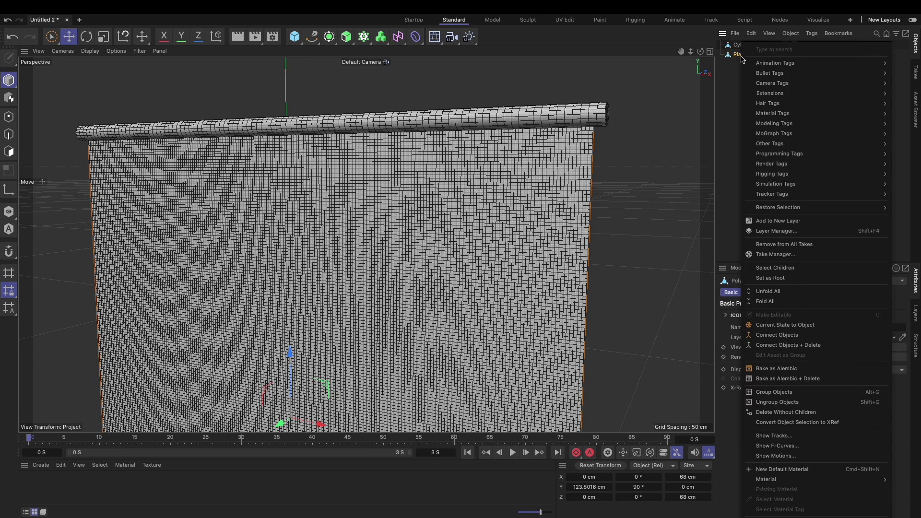
mouse_move(759, 187)
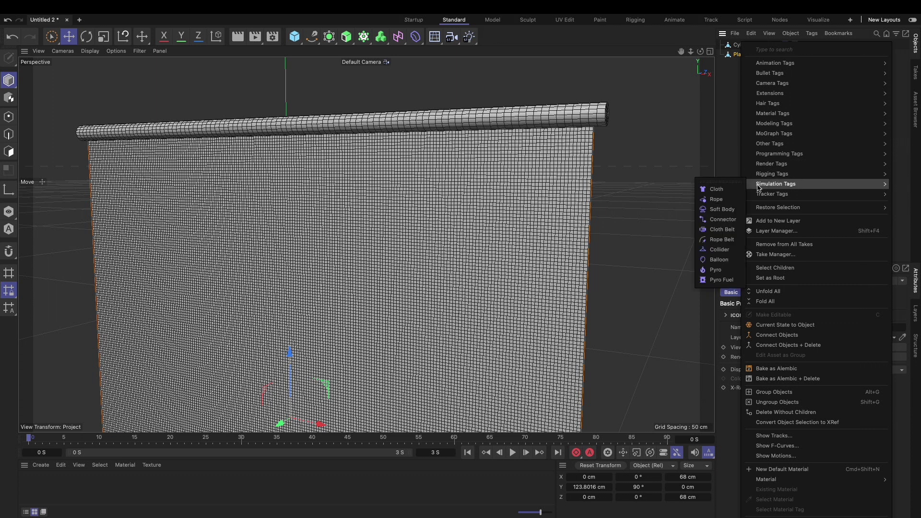
left_click(722, 230)
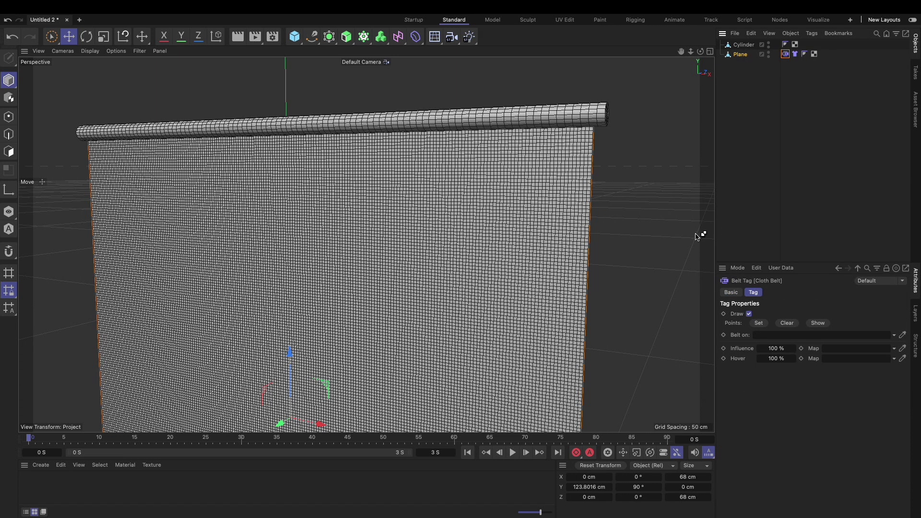
Set the gravity to 0 in the project's simulation scene settings
key("super+d")
left_click(743, 303)
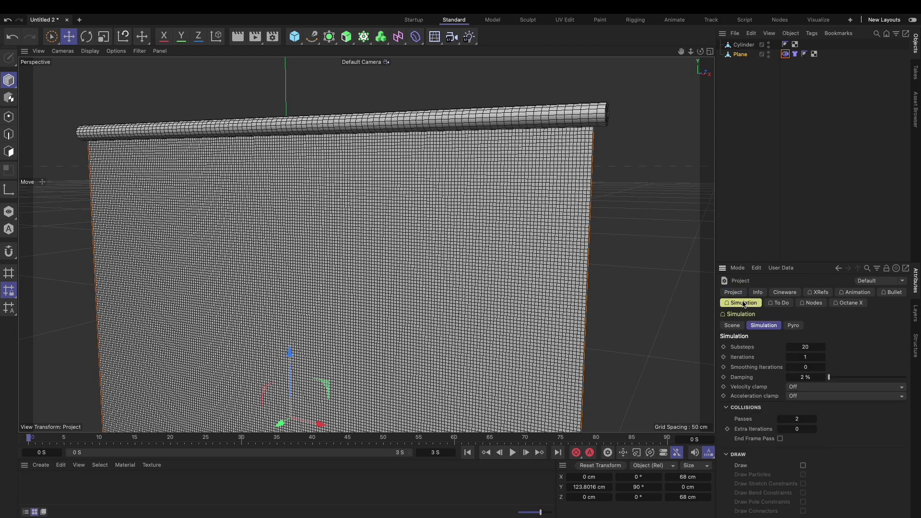
left_click(732, 326)
left_click(822, 358)
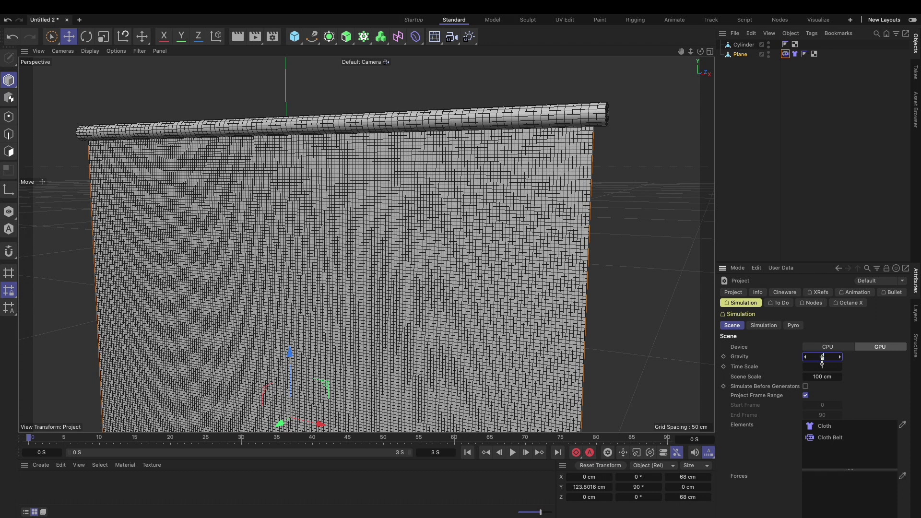
type("0")
key("Return")
Select the top row of points on the Plane, directly below the rod, using Rectangle Selection in point mode
left_click(737, 45)
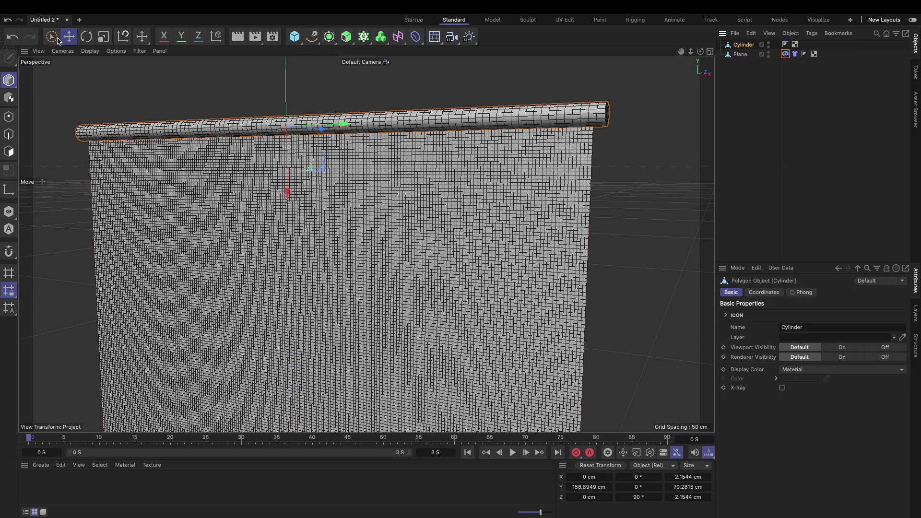
left_click_drag(58, 41, 83, 71)
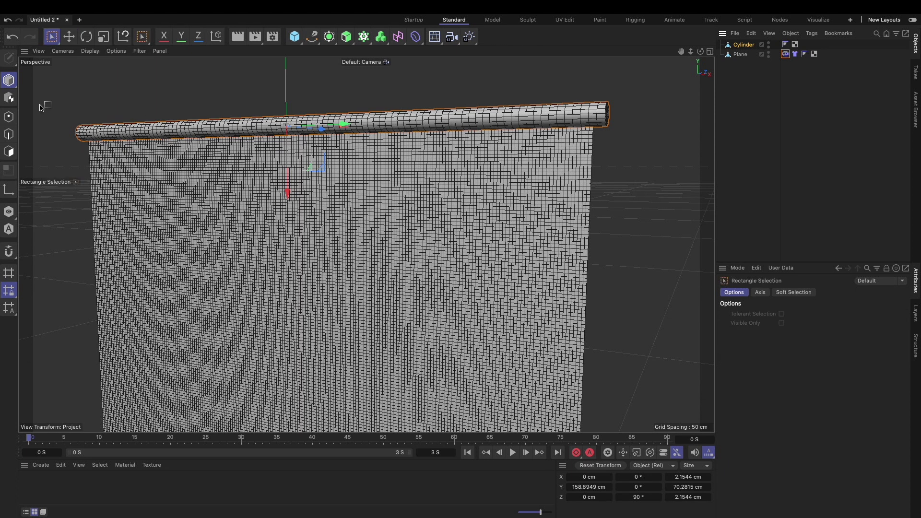
left_click(9, 118)
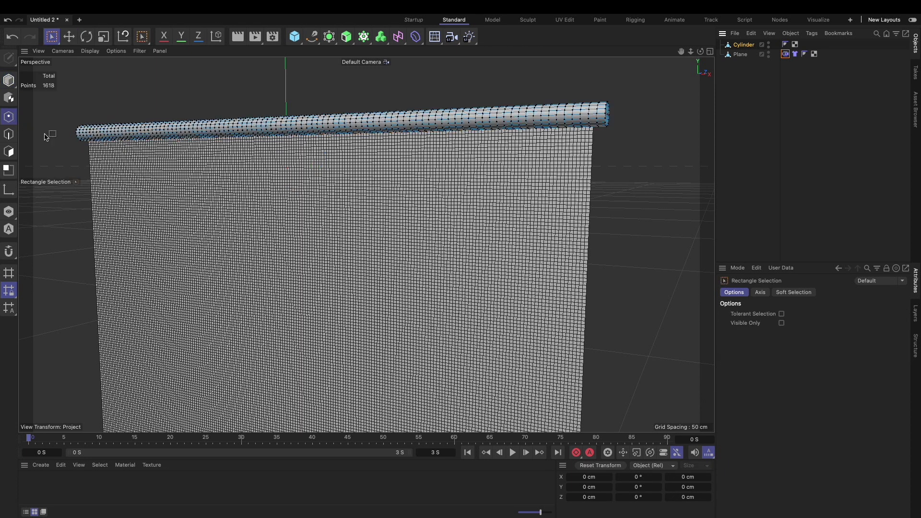
left_click(739, 56)
middle_click_drag(222, 176, 351, 178, "alt")
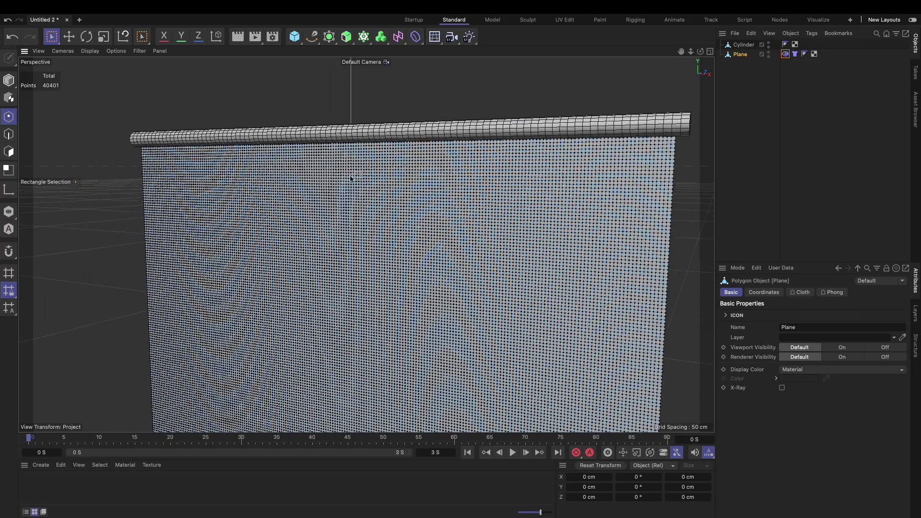
left_click_drag(351, 178, 397, 180, "alt")
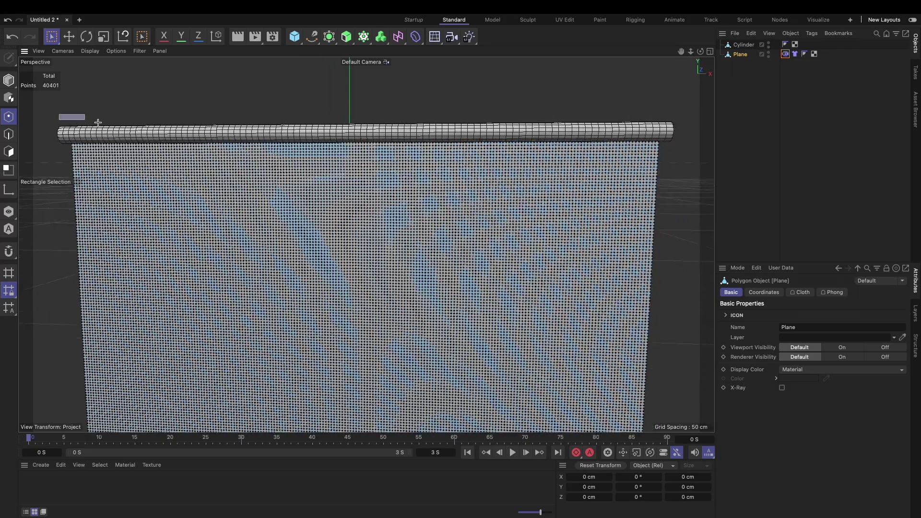
left_click_drag(98, 123, 685, 146)
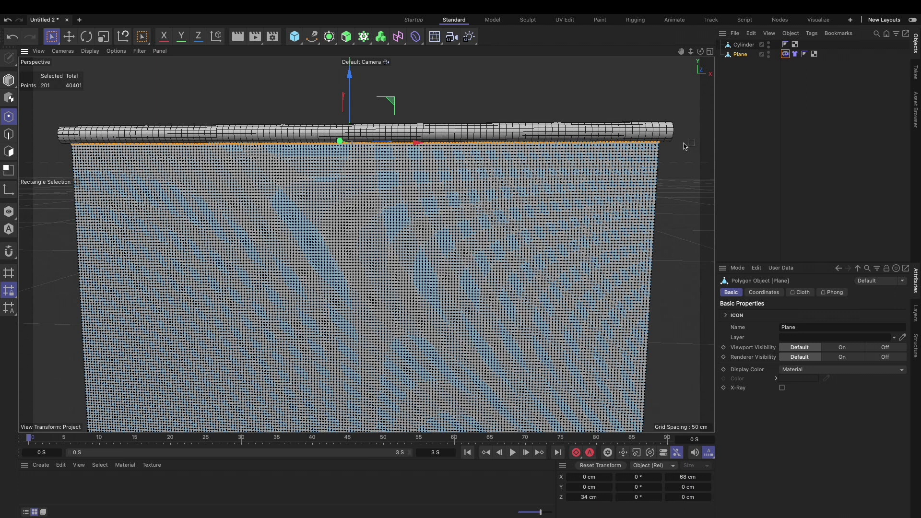
Belt the Plane's Cloth Belt tag to the Cylinder and set the selected top-edge points as its belt points
left_click(786, 55)
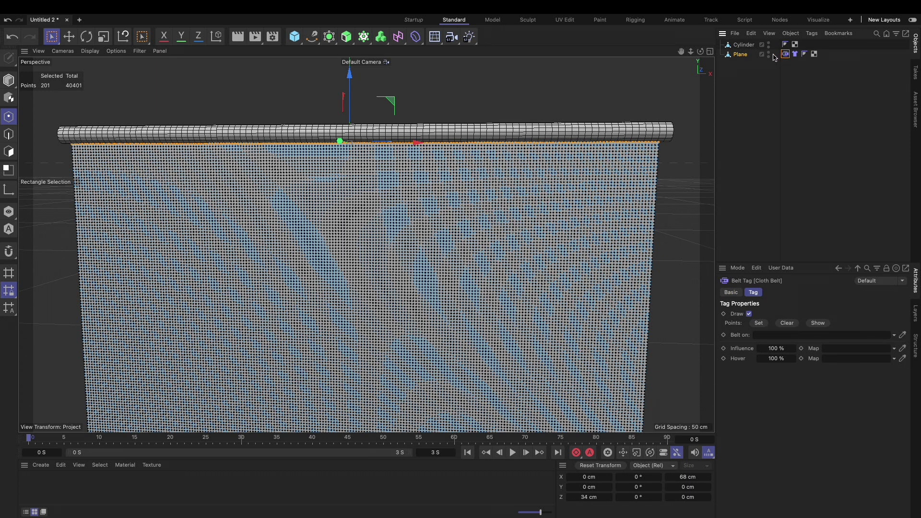
left_click_drag(743, 50, 783, 337)
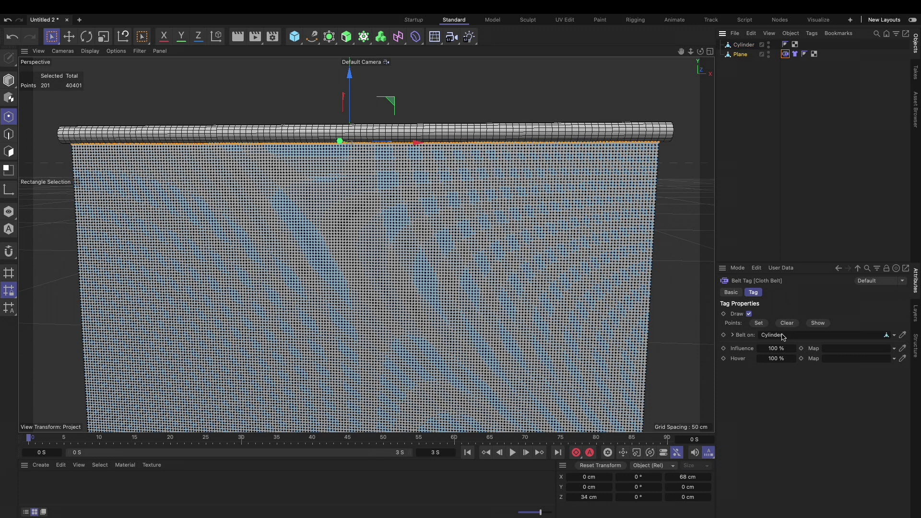
left_click(758, 324)
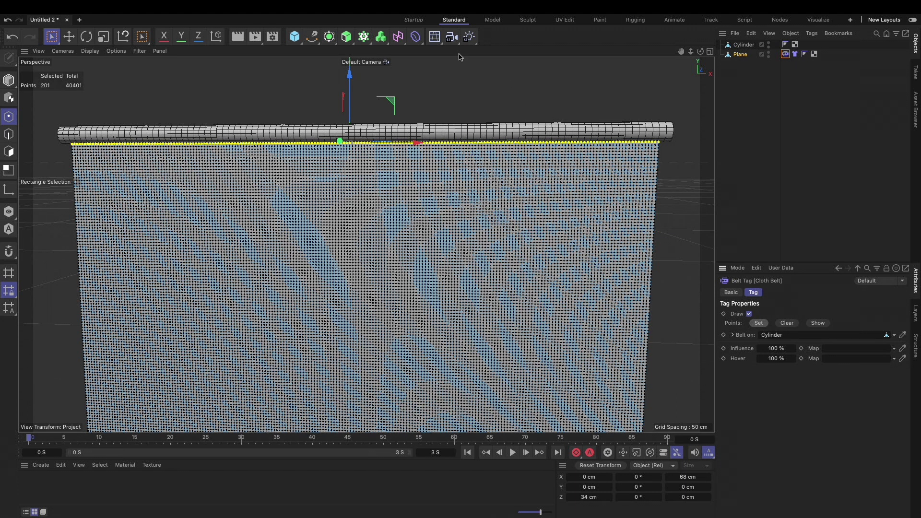
Add a Wind force to the scene
mouse_move(326, 17)
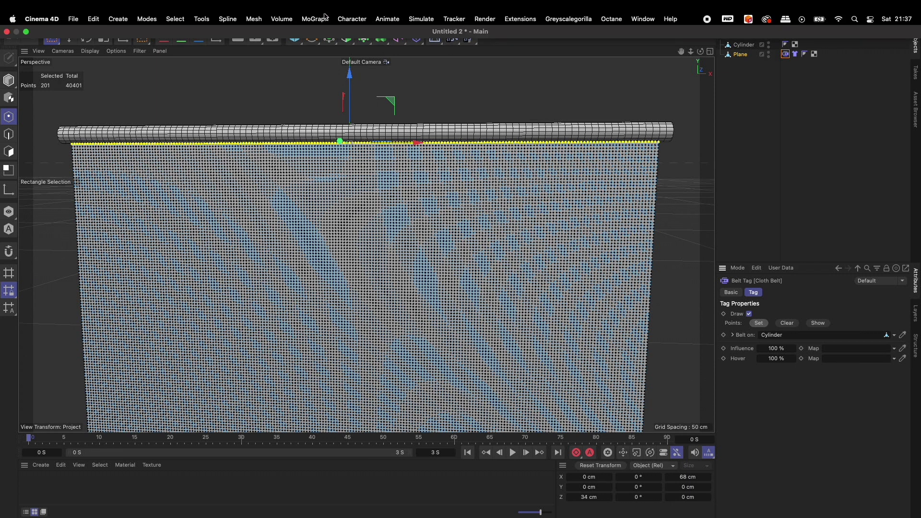
left_click(415, 19)
mouse_move(434, 43)
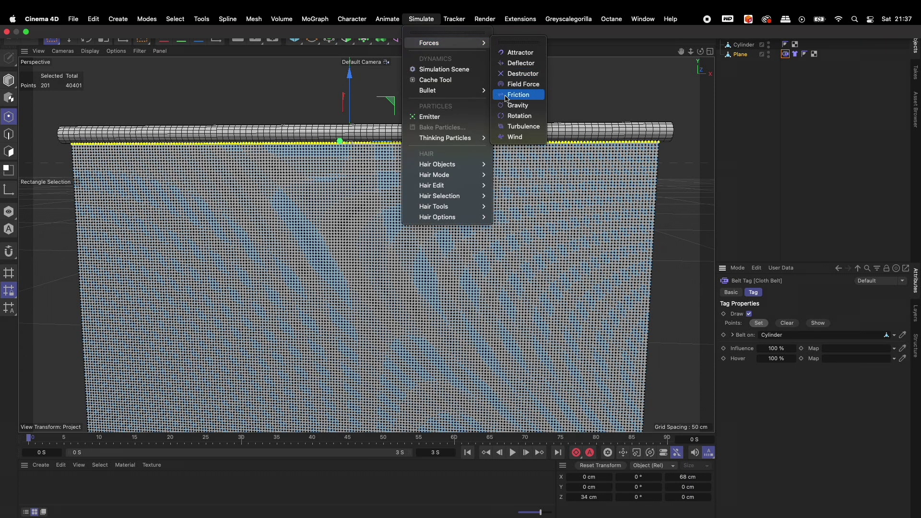
left_click(515, 137)
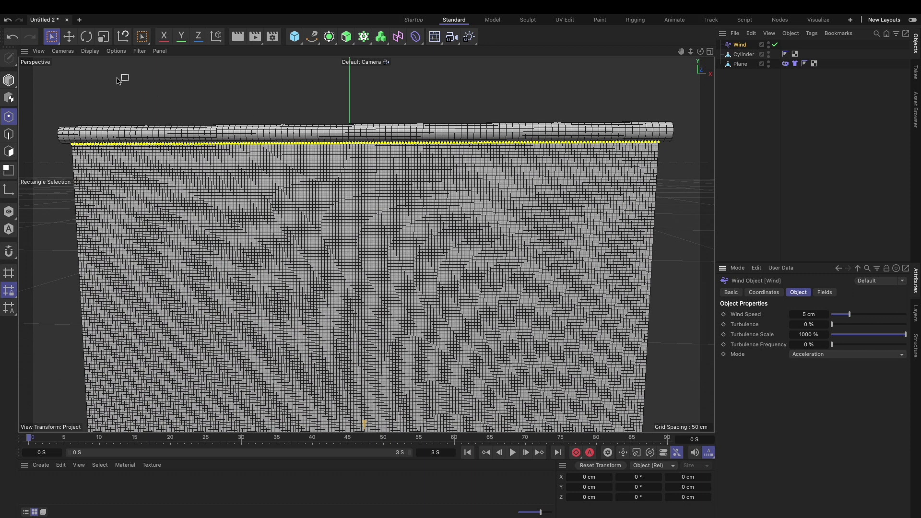
Move the Wind object straight up above the cloth, to a Y position of about 214 cm
left_click(69, 37)
left_click(8, 80)
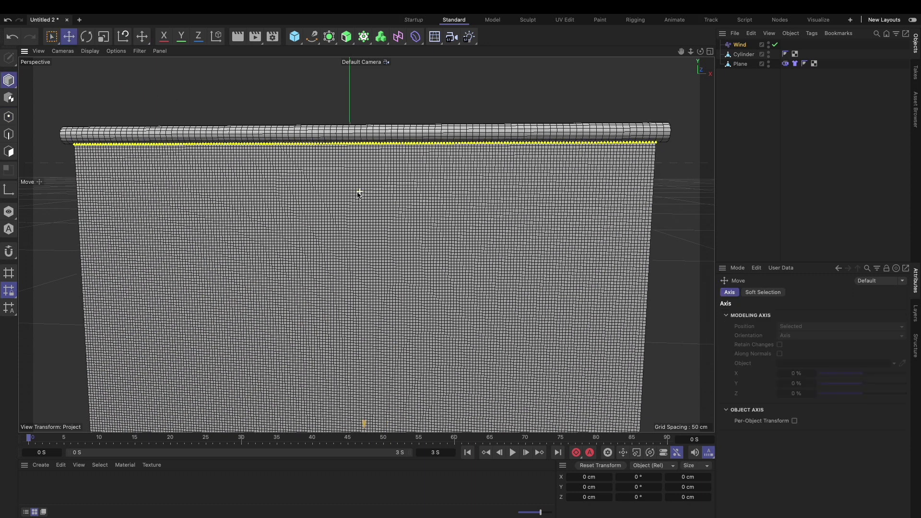
right_click_drag(357, 193, 206, 214, "alt")
middle_click_drag(355, 300, 347, 219, "alt")
right_click_drag(347, 219, 355, 262, "alt")
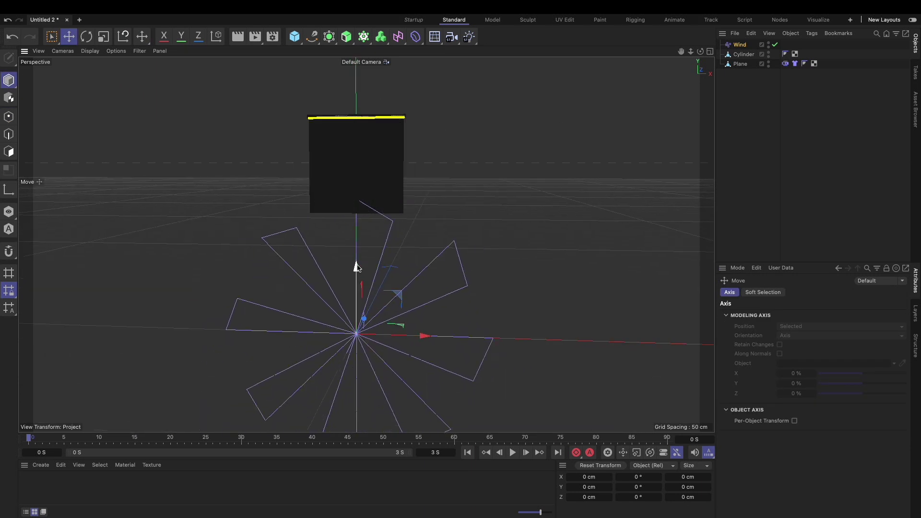
left_click_drag(357, 266, 355, 90)
middle_click_drag(359, 122, 361, 228, "alt")
left_click_drag(351, 192, 358, 106)
key("super+z")
left_click_drag(354, 185, 351, 67)
Rotate the Wind object's pitch to 90° and raise it to a Y position of about 232 cm
key("r")
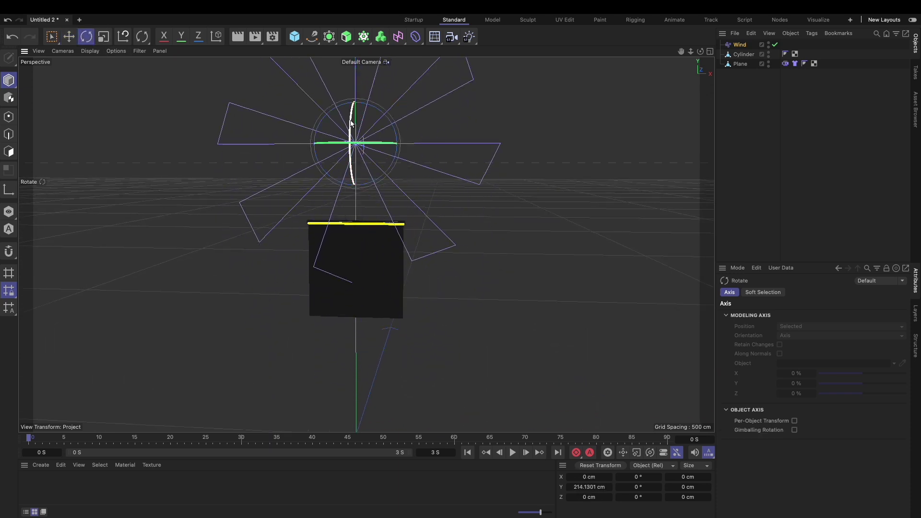
left_click_drag(351, 124, 348, 231)
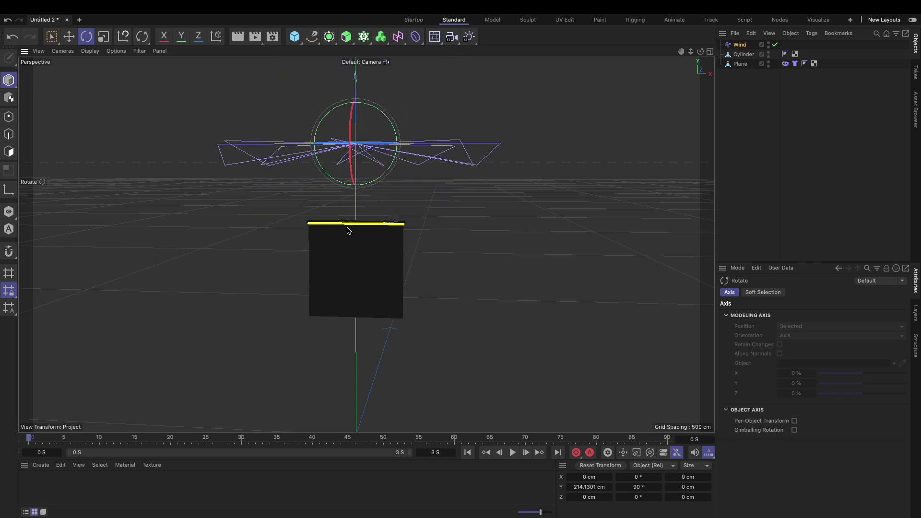
left_click(69, 37)
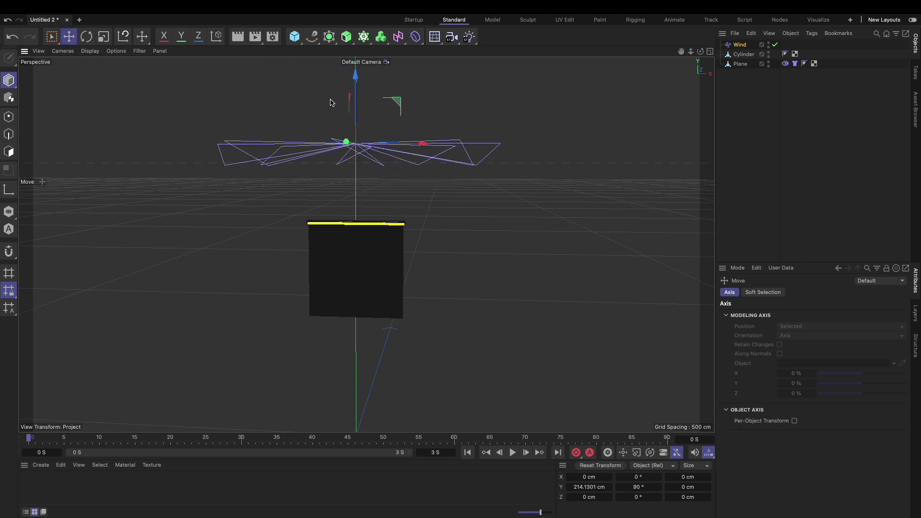
left_click_drag(361, 79, 355, 58)
key("super+z")
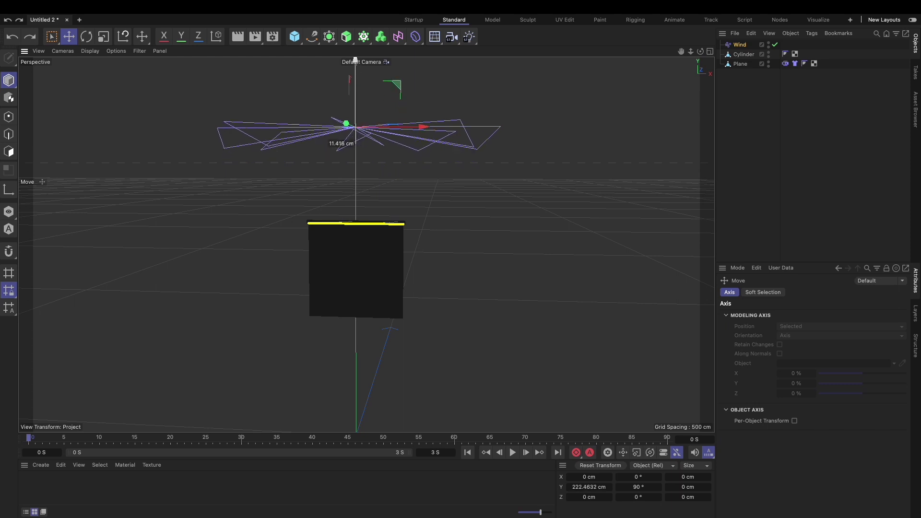
left_click_drag(356, 96, 356, 78)
left_click(355, 76)
Set the wind speed to 23 cm, turbulence to 100 % and turbulence frequency to 50 %, keeping turbulence scale at 1000 %
double_click(808, 314)
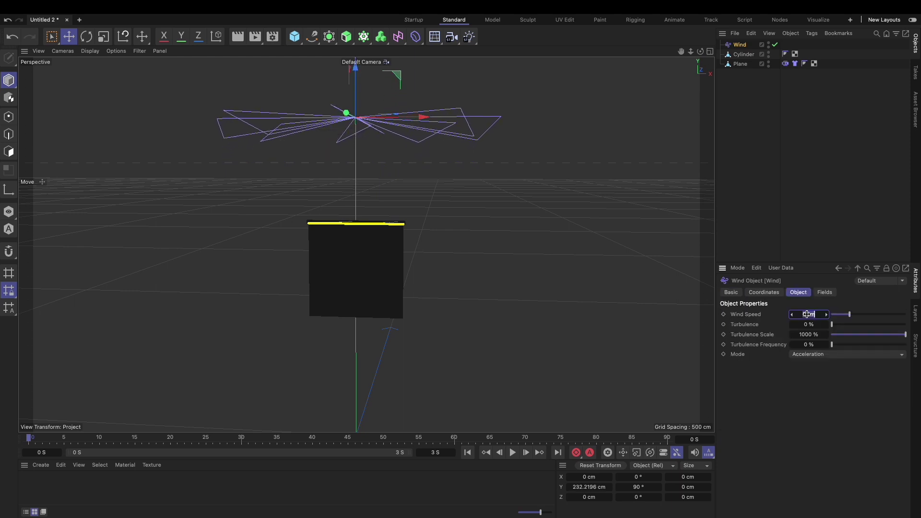
type("23")
double_click(809, 325)
type("10")
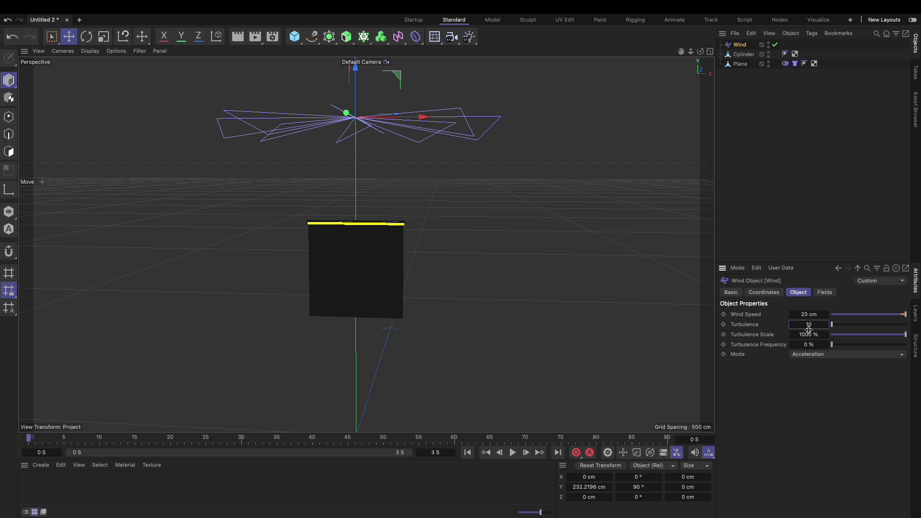
type("0")
double_click(809, 334)
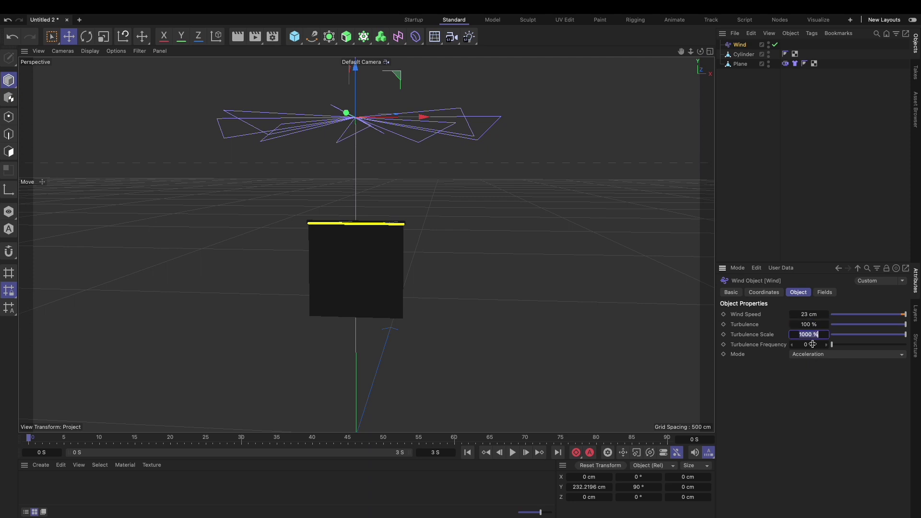
double_click(812, 344)
key("Return")
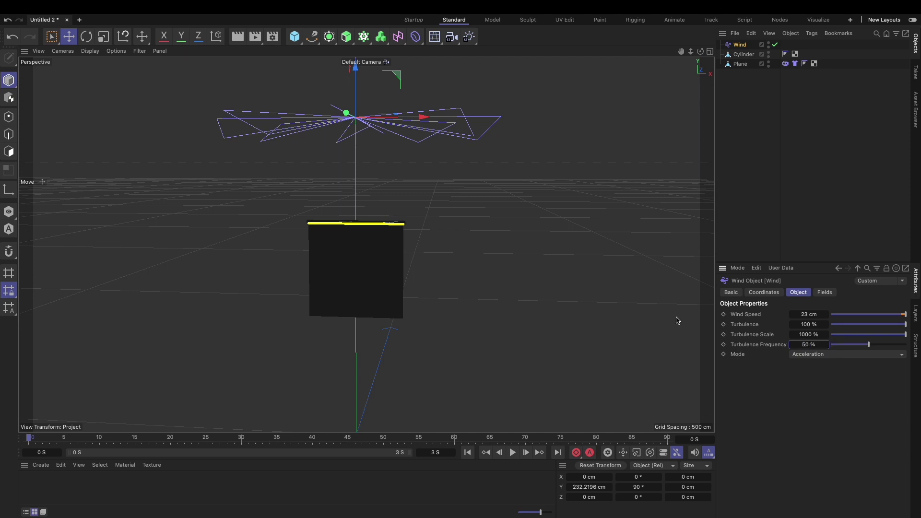
Play the simulation from an angled view and examine how the wind affects the hanging cloth
left_click(546, 299)
left_click_drag(374, 263, 422, 259, "alt")
left_click(513, 452)
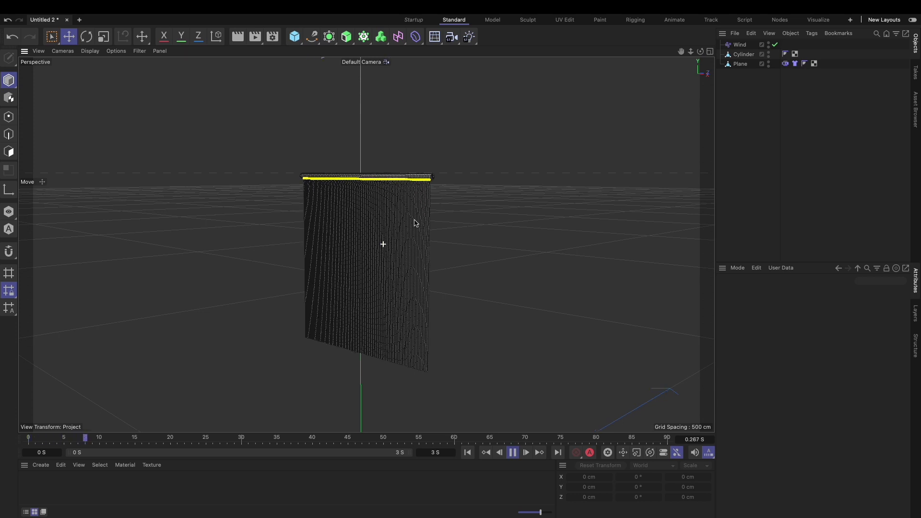
scroll(416, 224, "up", 5)
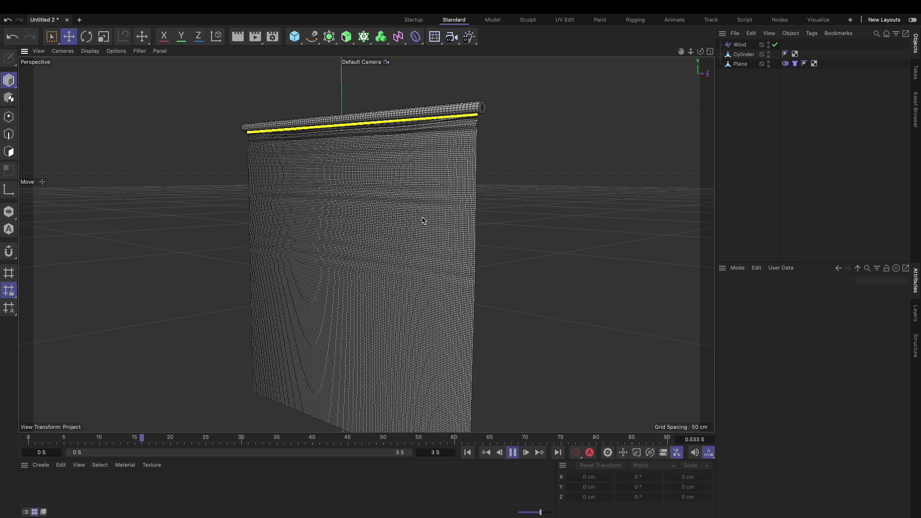
left_click(512, 452)
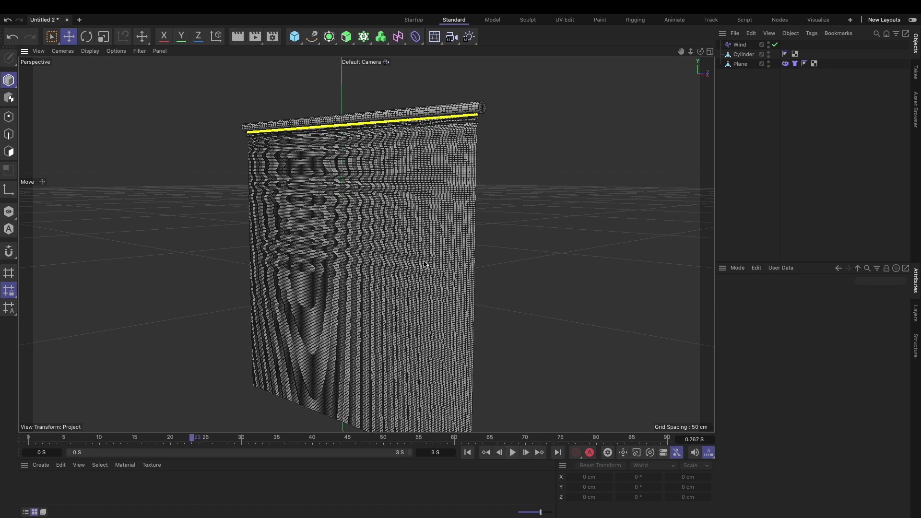
Flip the Wind object to a pitch of 270° and bank of -180° so it blows down onto the cloth
scroll(425, 265, "down", 5)
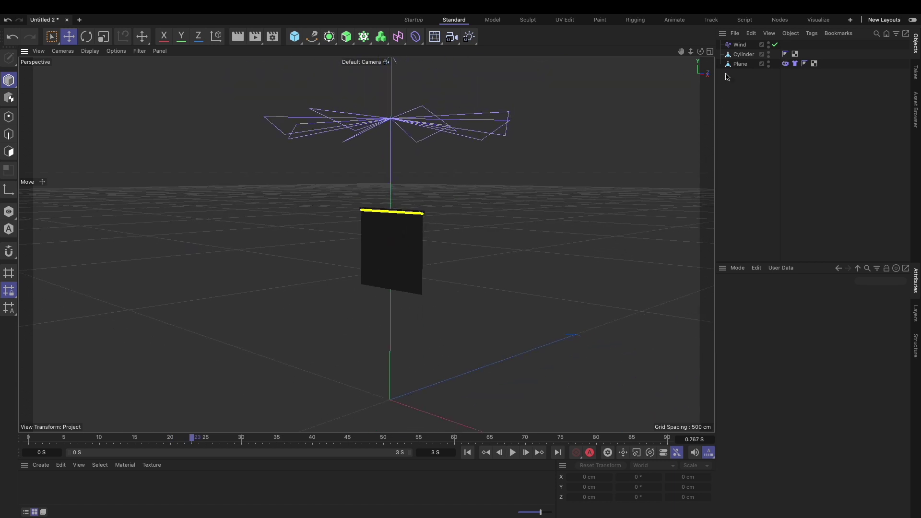
left_click(739, 44)
left_click(87, 37)
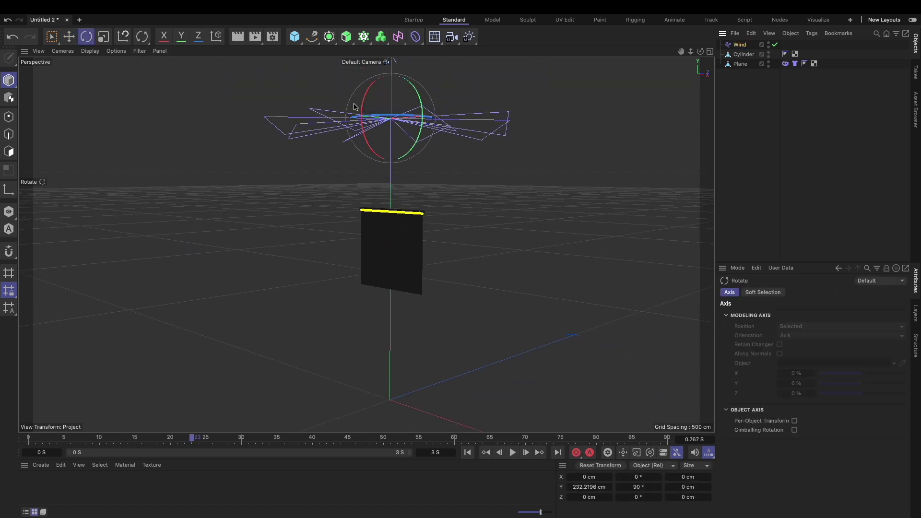
left_click_drag(418, 97, 375, 150)
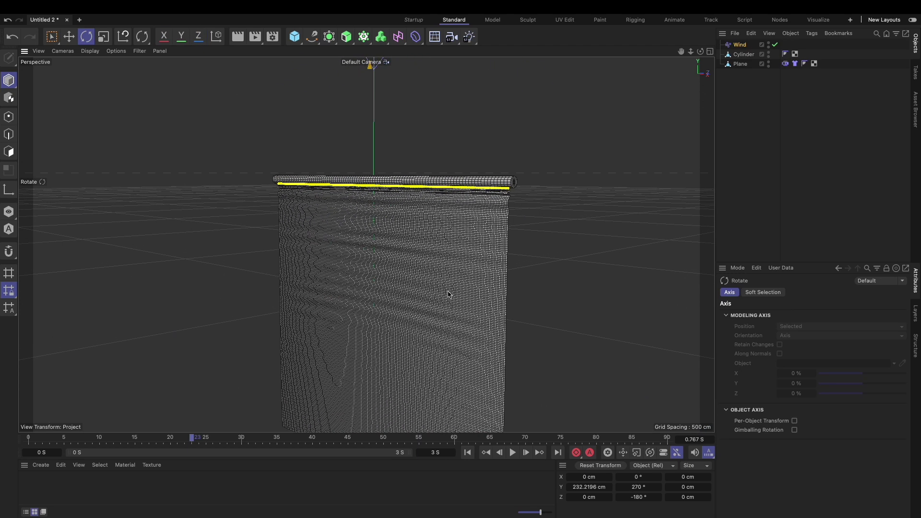
Replay the simulation from the first frame and inspect the cloth's shape from the front
left_click(468, 453)
left_click(513, 453)
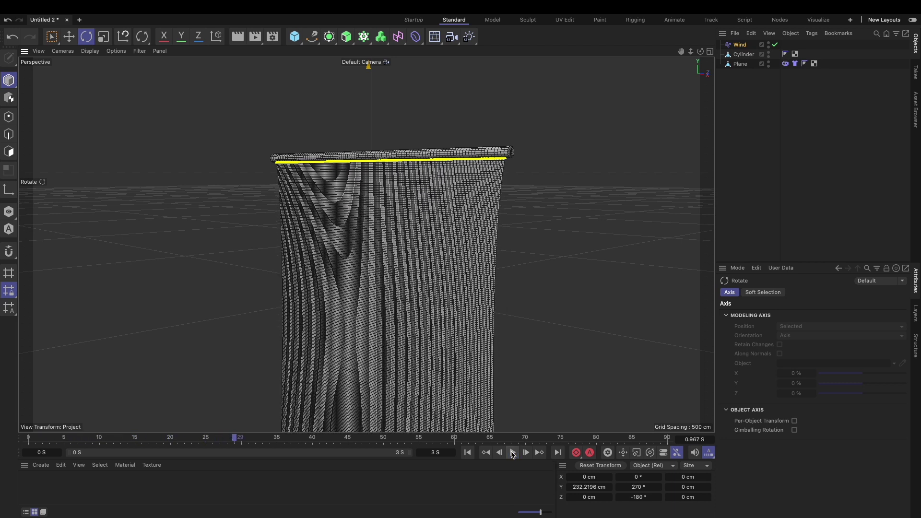
left_click(513, 453)
left_click_drag(468, 360, 514, 368, "alt")
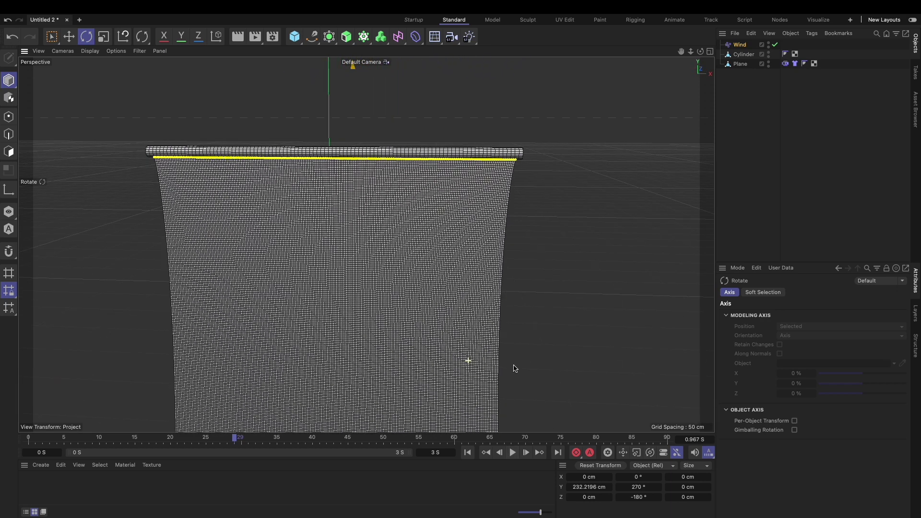
right_click_drag(427, 326, 347, 331, "alt")
left_click_drag(347, 331, 348, 328, "alt")
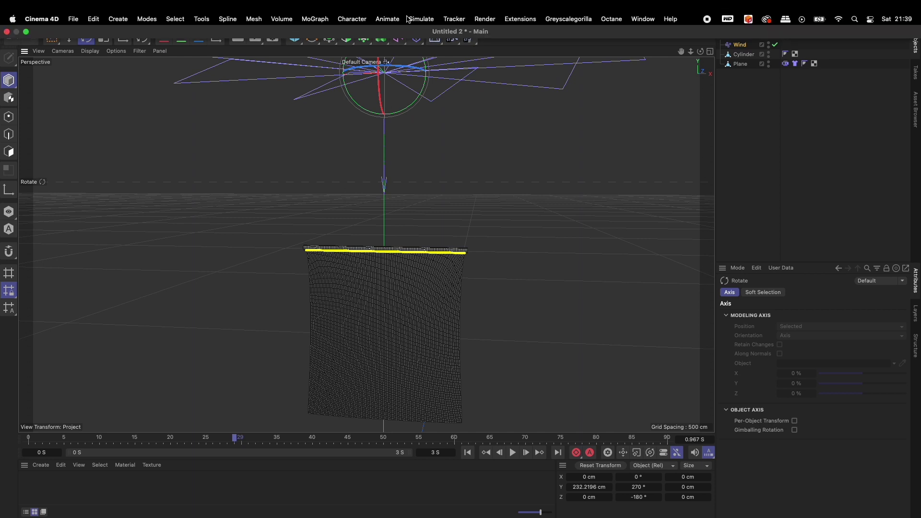
Add a Turbulence force and duplicate it
left_click(408, 19)
mouse_move(433, 43)
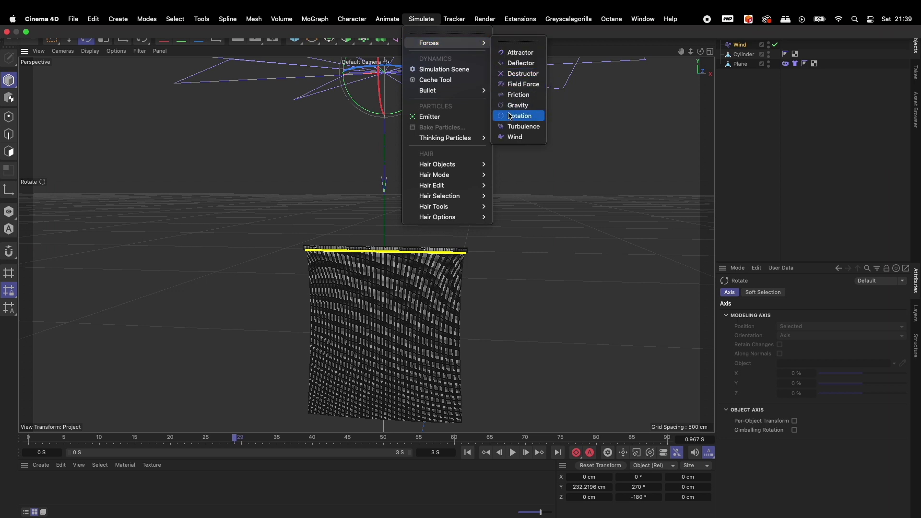
left_click(522, 126)
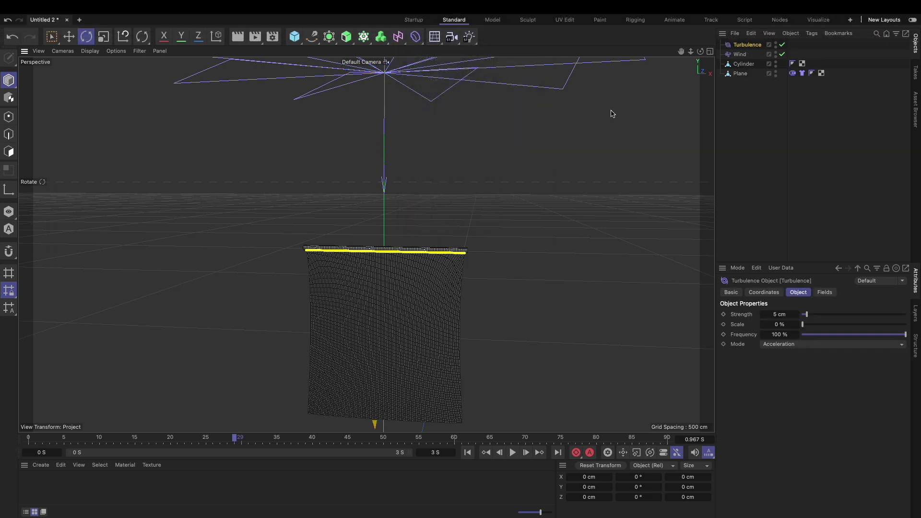
key("super+c")
key("super+v")
Set the original Turbulence force to 3 cm strength, 1 % scale and 40 % frequency
left_click(745, 56)
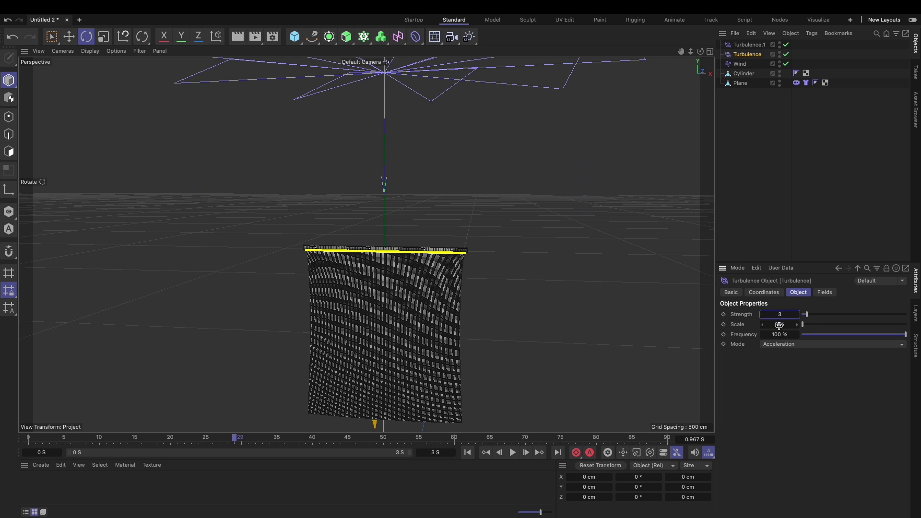
type("3")
key("Tab")
key("Tab")
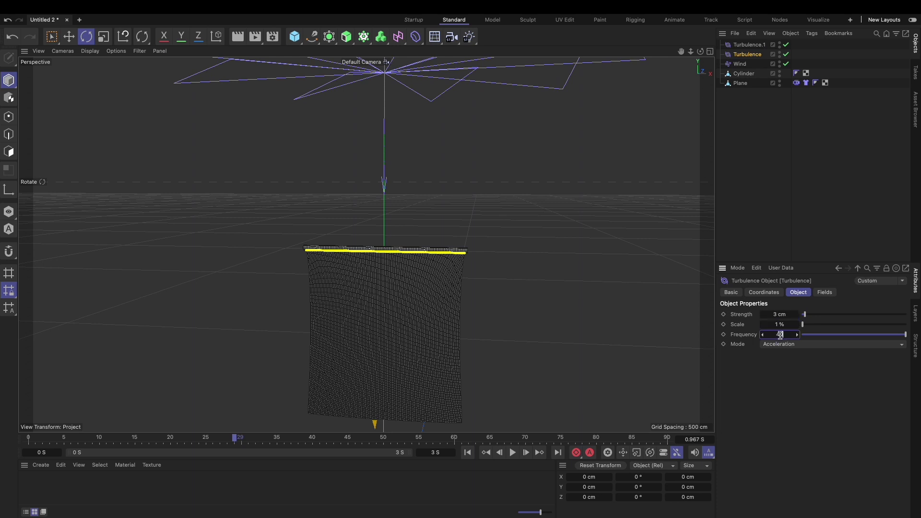
type("40")
key("Return")
Set the duplicate Turbulence.1 force to 4 cm strength, 5 % scale and 40 % frequency
left_click(748, 45)
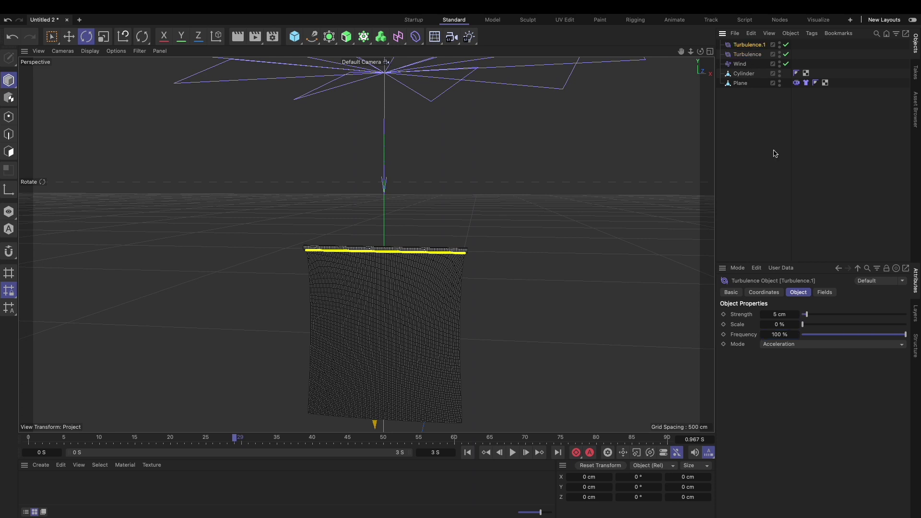
left_click(775, 314)
left_click(775, 325)
type("5")
key("Return")
type("40")
key("Return")
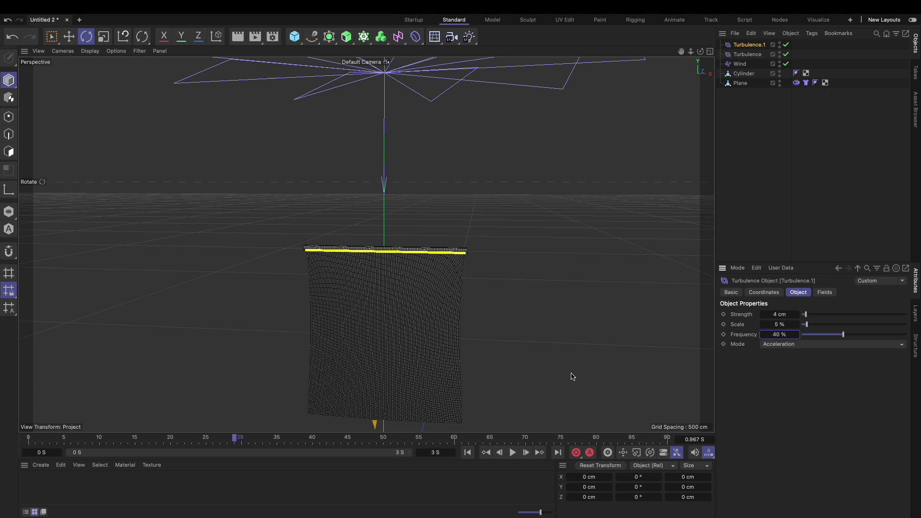
Replay the simulation from the first frame and examine the cloth's folds up close and from an angle
left_click(468, 453)
middle_click_drag(401, 314, 393, 212, "alt")
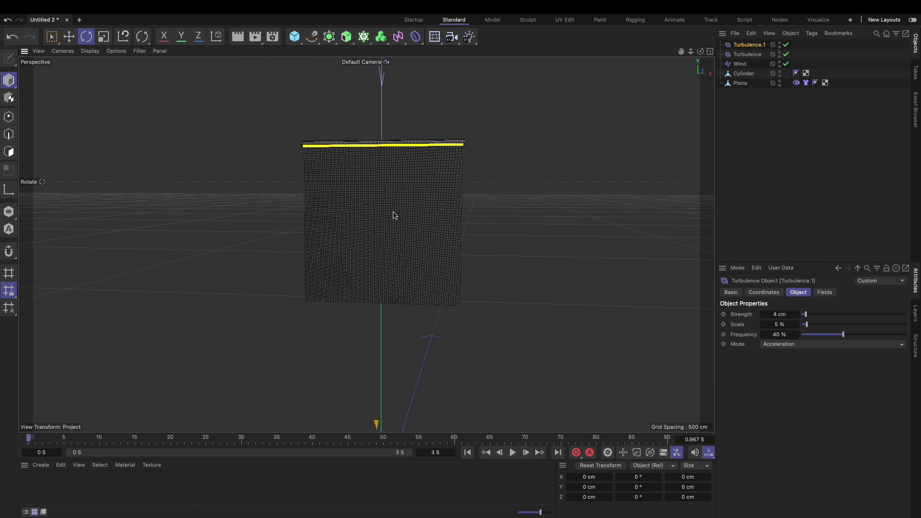
right_click_drag(365, 234, 430, 207, "alt")
left_click_drag(431, 210, 474, 307, "alt")
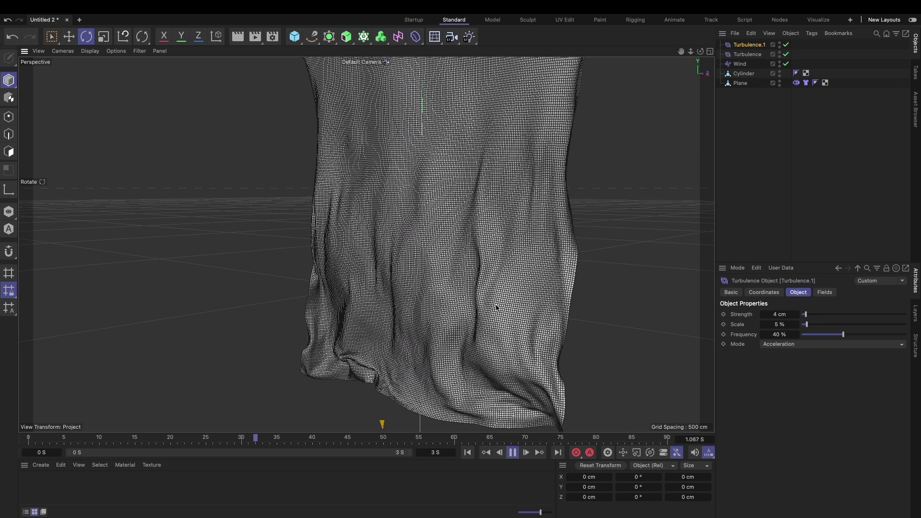
key("F8")
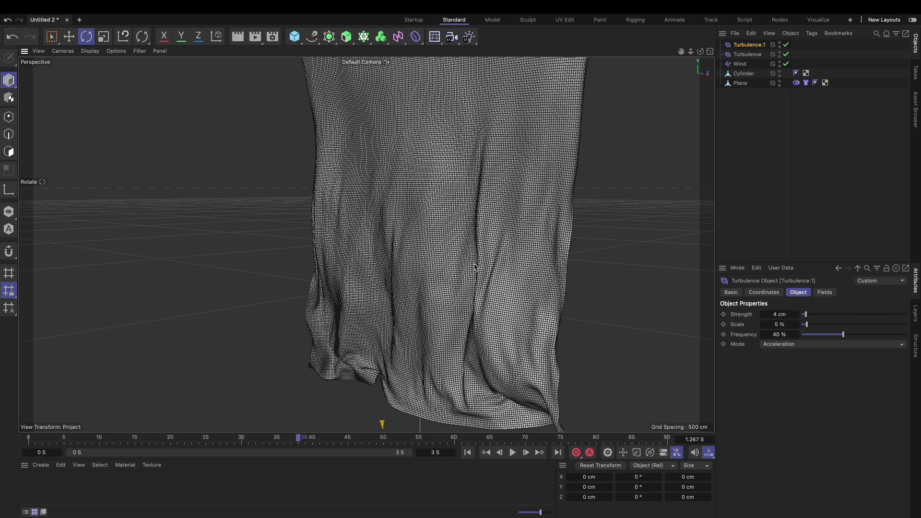
left_click_drag(475, 267, 401, 220, "alt")
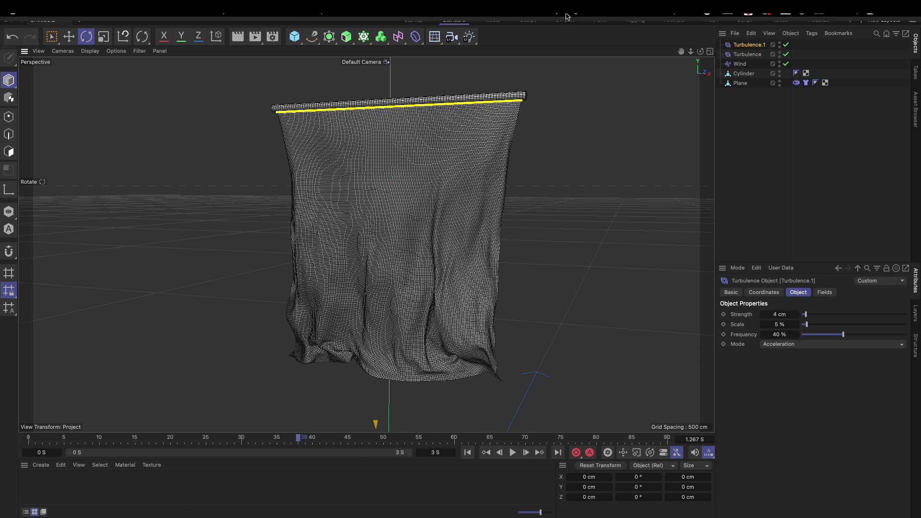
Open the Octane Live Viewer, dock it beside the perspective viewport and start rendering the scene
left_click(612, 19)
left_click(624, 54)
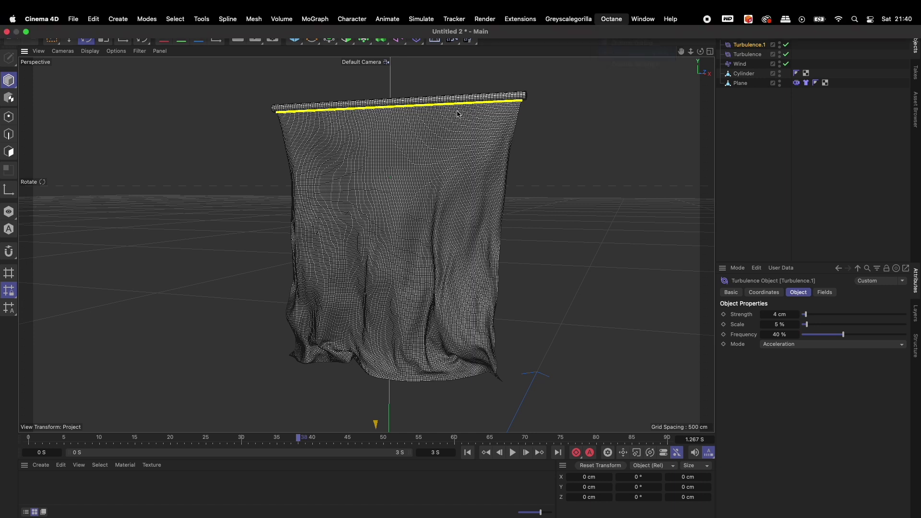
left_click_drag(201, 209, 703, 98)
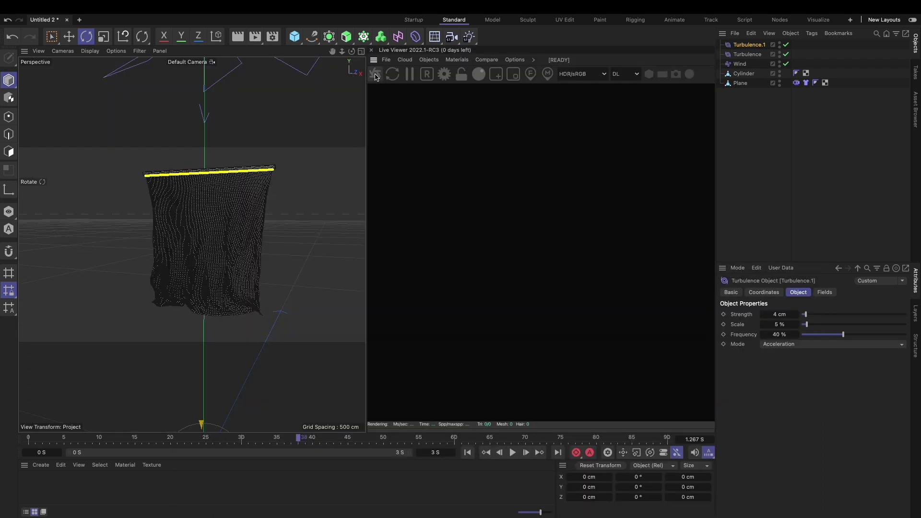
left_click(375, 74)
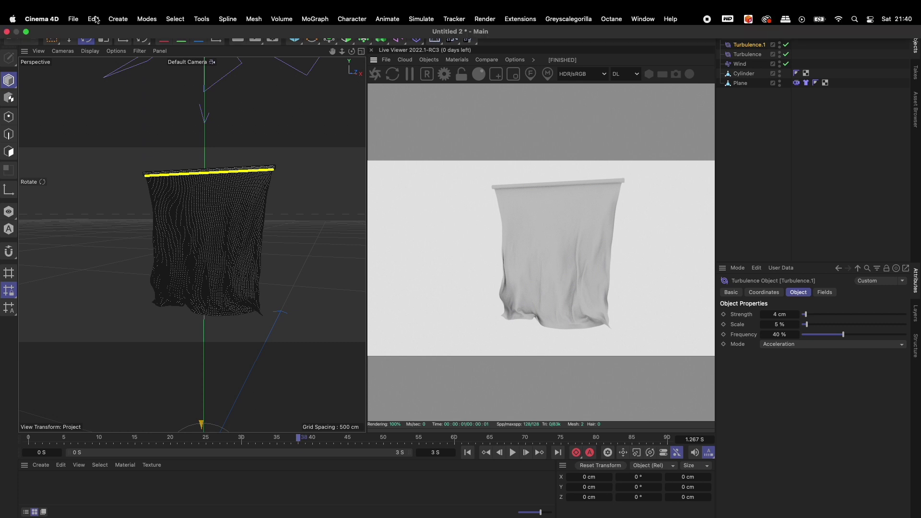
Save the project as Tutorial.c4d in the Youtube Flag Tutorial folder on the Desktop
left_click(73, 19)
left_click(119, 175)
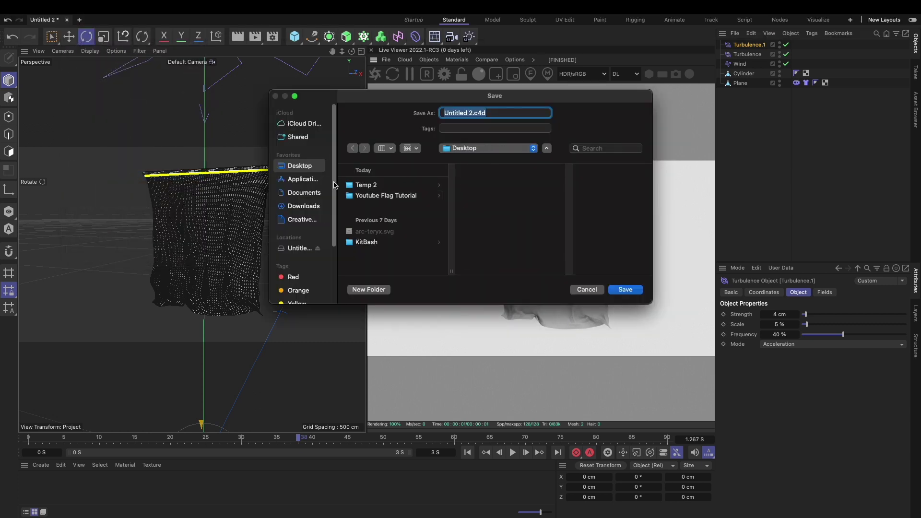
left_click(373, 197)
left_click(472, 115)
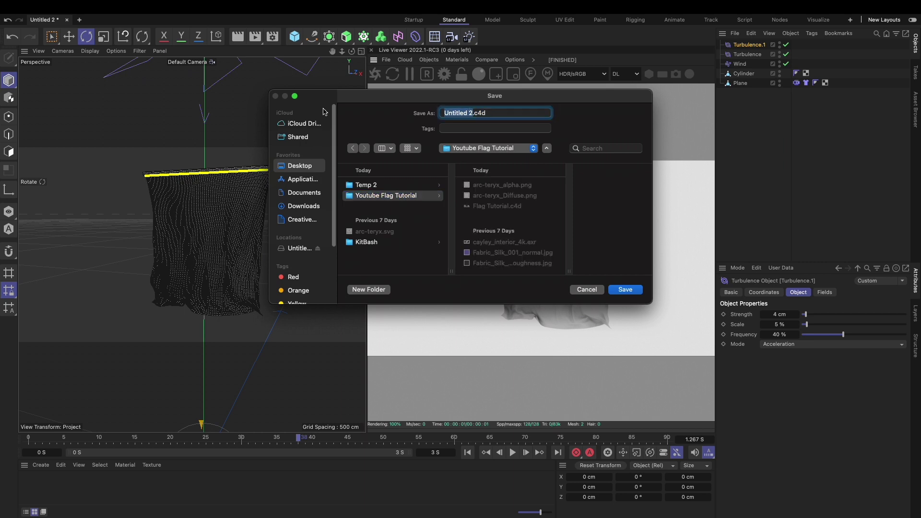
type("Tutoria")
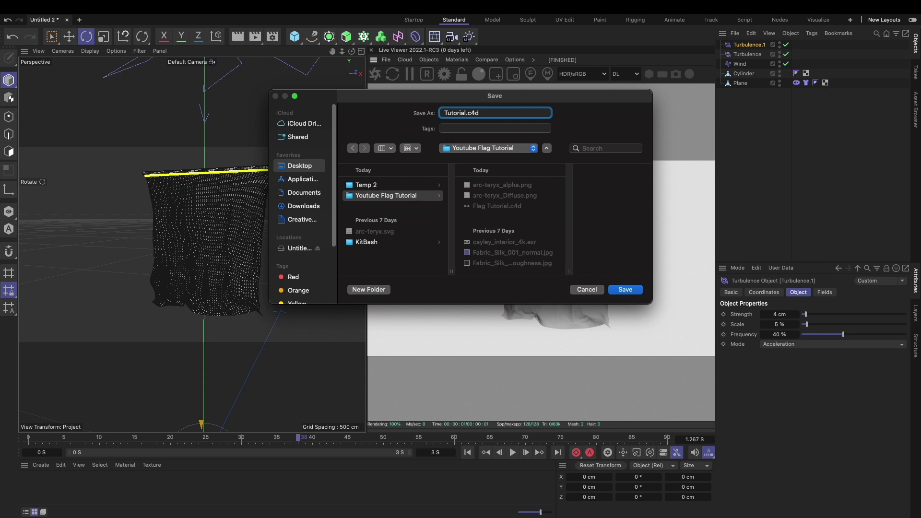
left_click(624, 290)
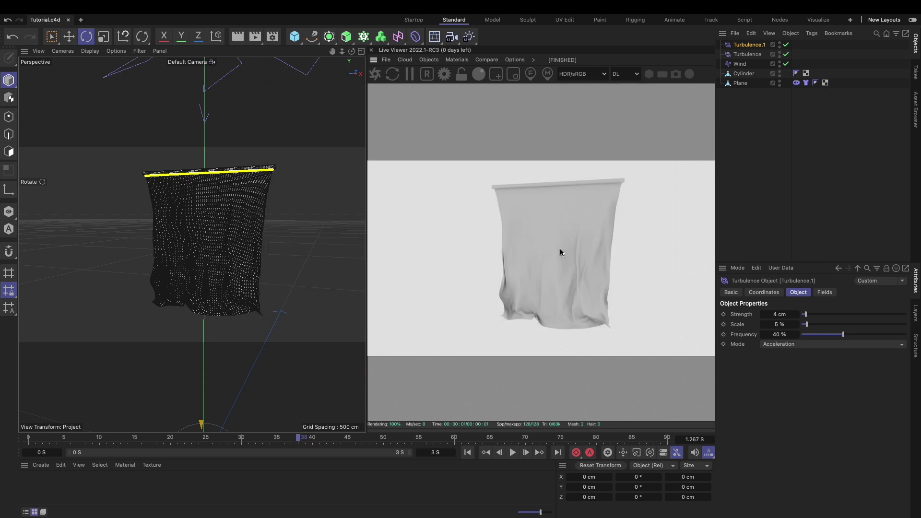
left_click(429, 59)
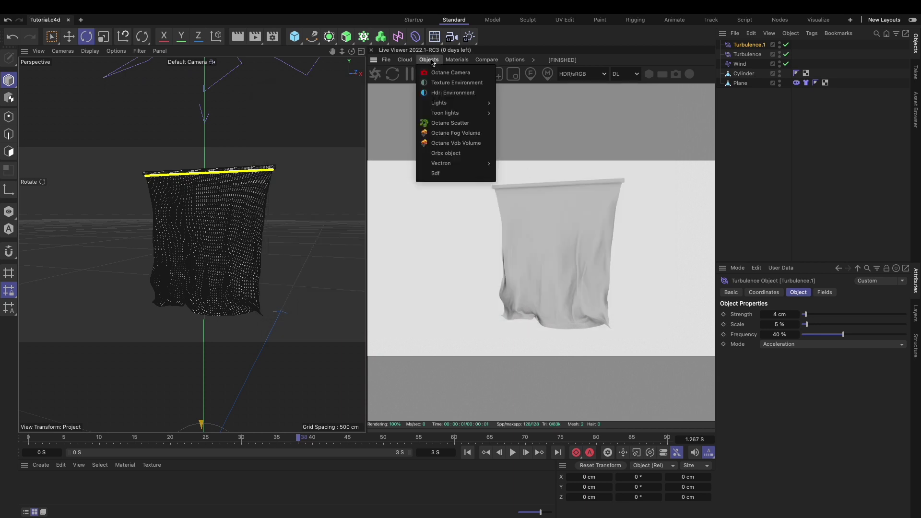
left_click(453, 92)
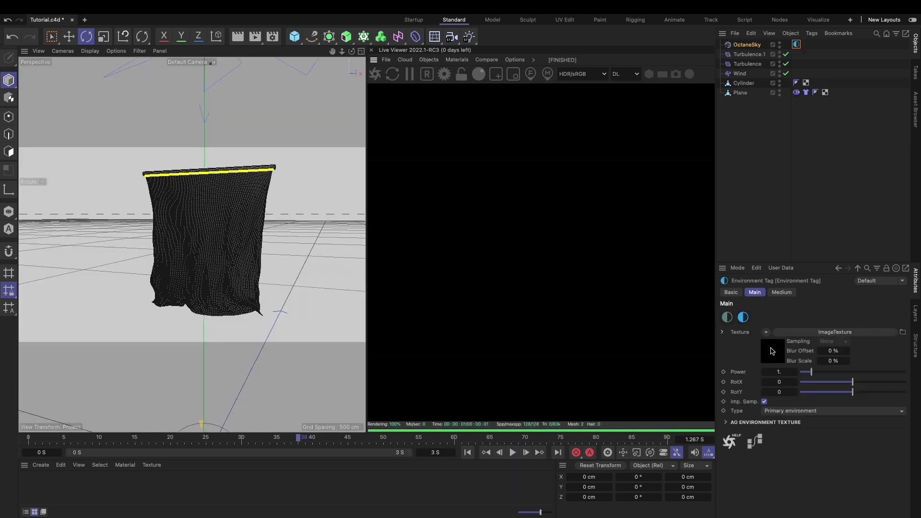
left_click(772, 351)
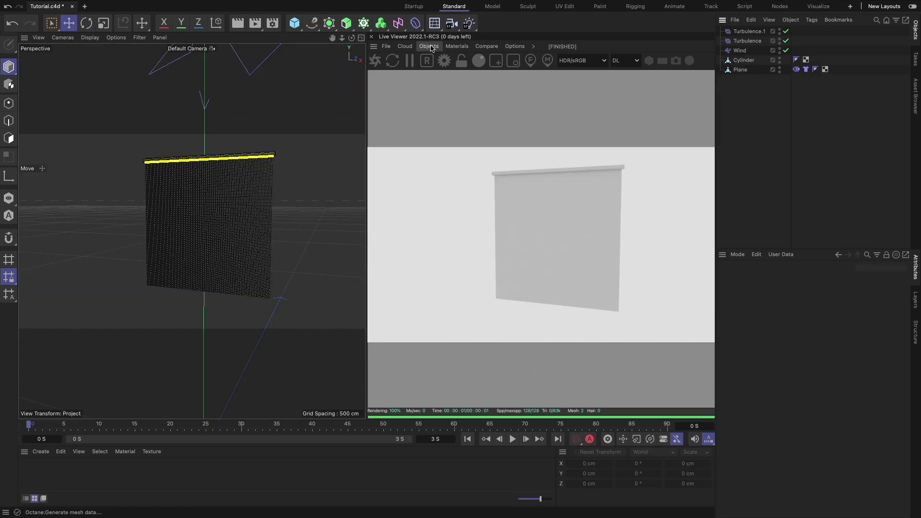
Add an Octane Hdri Environment and load art_studio_4k.exr as its image texture
left_click(431, 48)
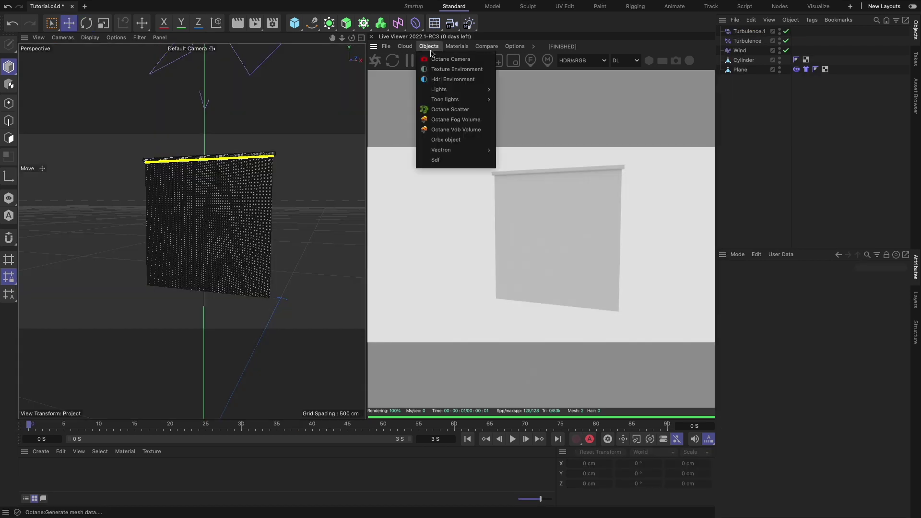
left_click(439, 82)
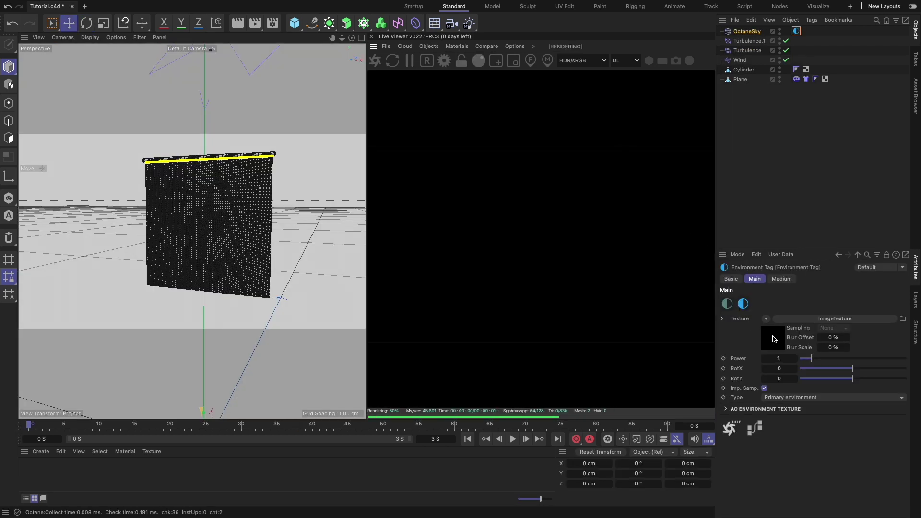
left_click(773, 339)
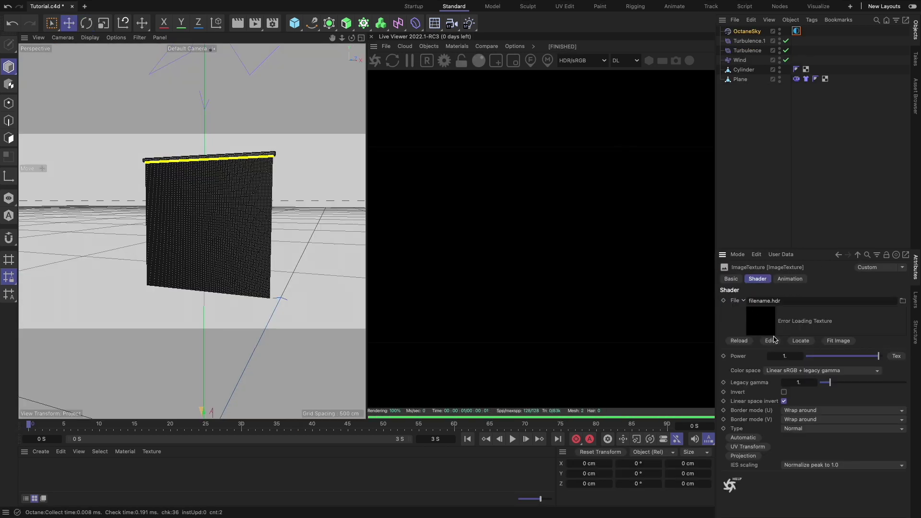
left_click(903, 301)
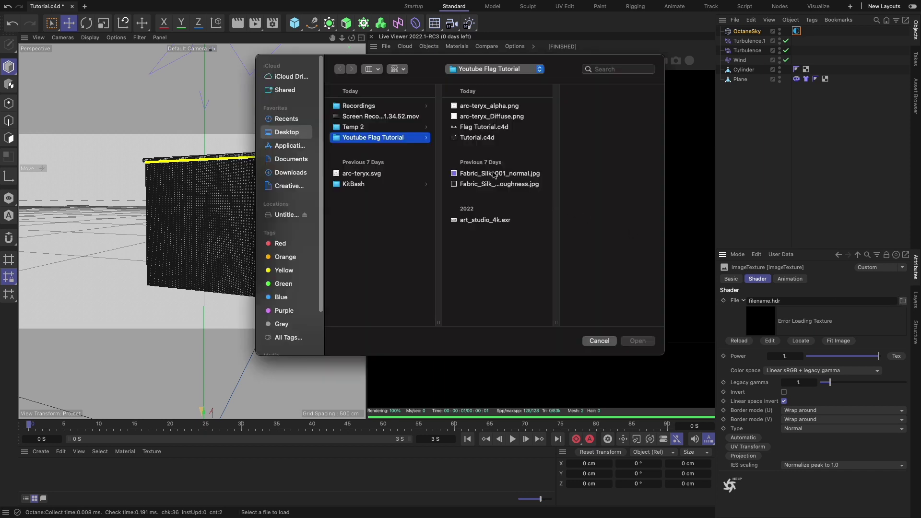
left_click(496, 221)
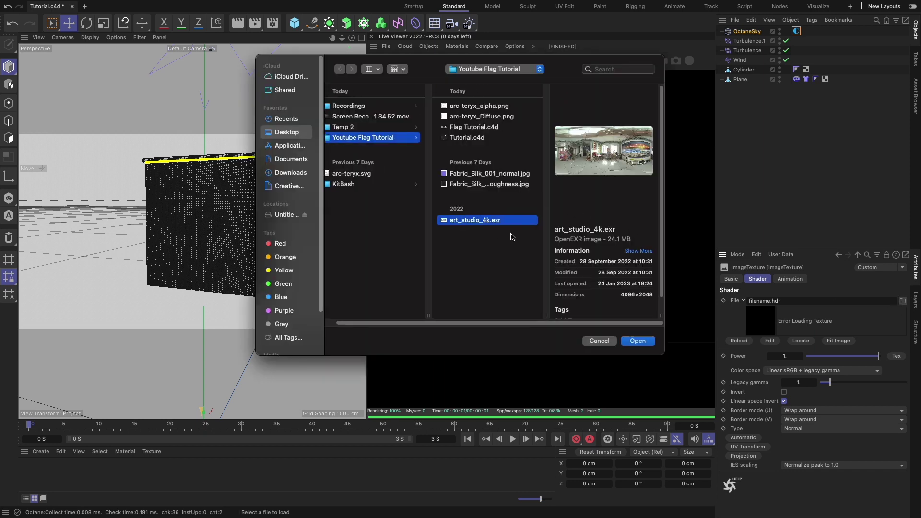
left_click(638, 341)
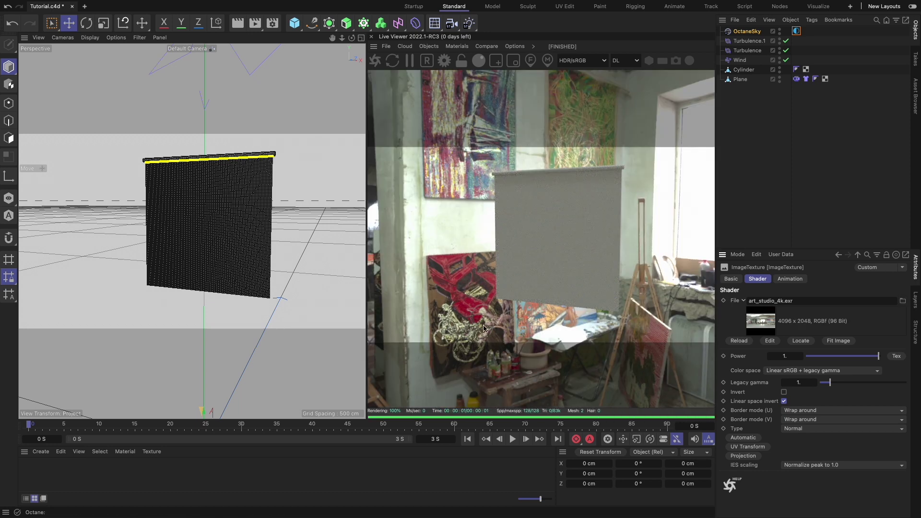
Play the simulation in short stretches to about frame 20 and examine the HDRI-lit cloth render from a closer angle
left_click(514, 441)
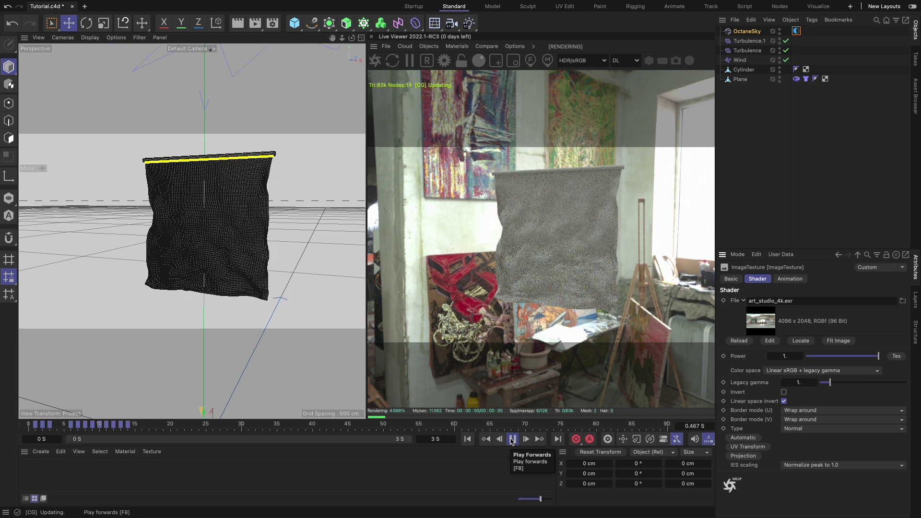
left_click(512, 440)
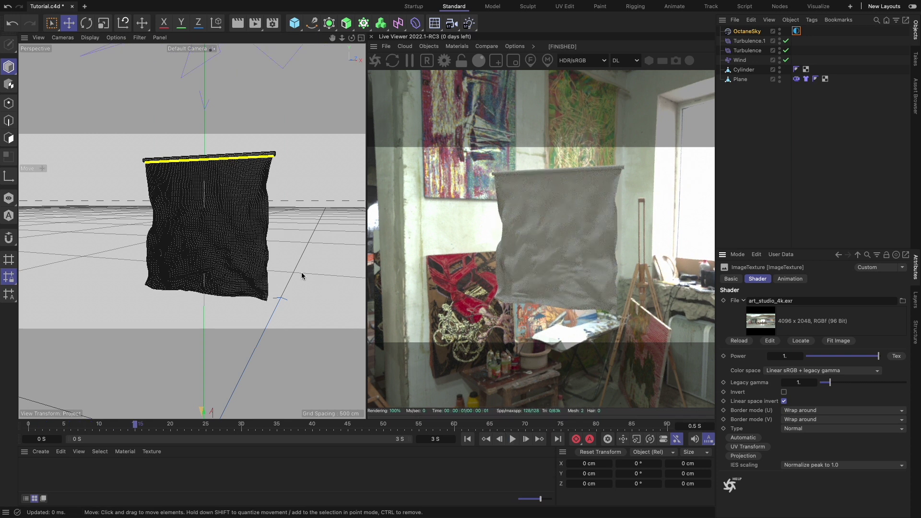
left_click(511, 442)
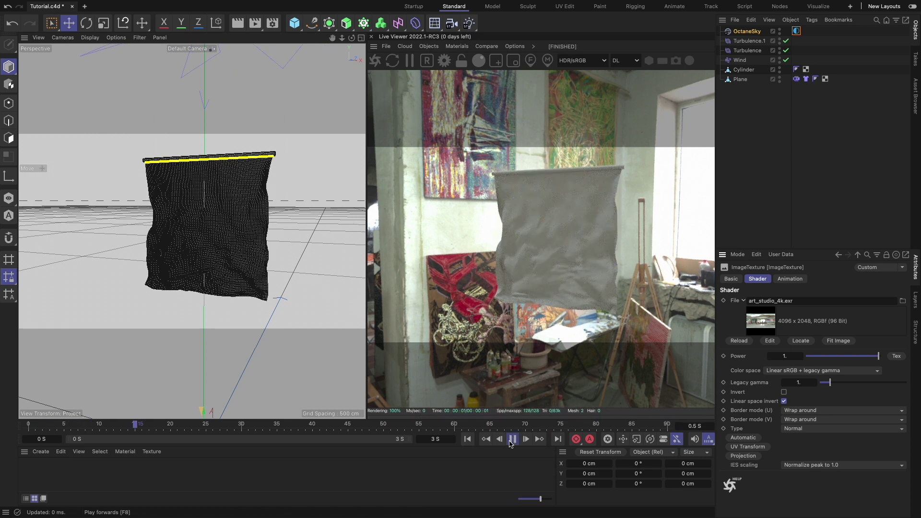
left_click(512, 440)
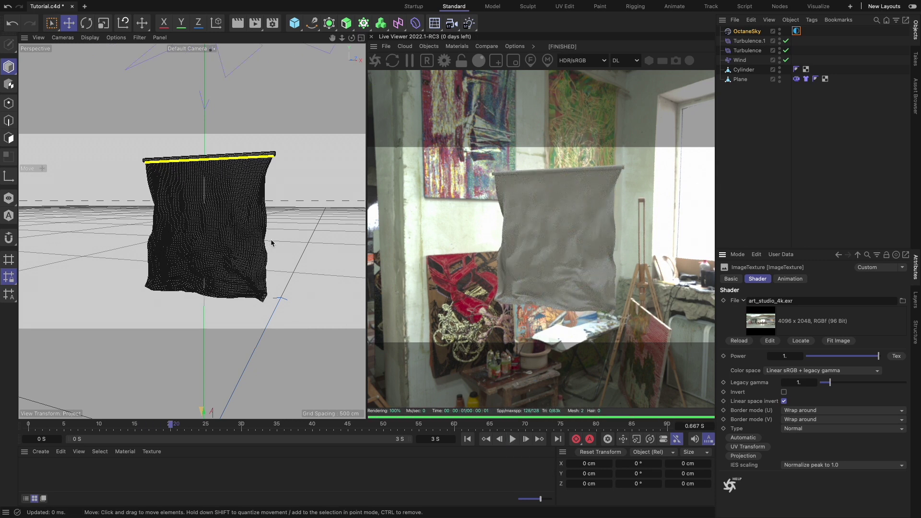
scroll(208, 242, "up", 6)
left_click_drag(225, 227, 253, 229, "alt")
scroll(253, 229, "down", 6)
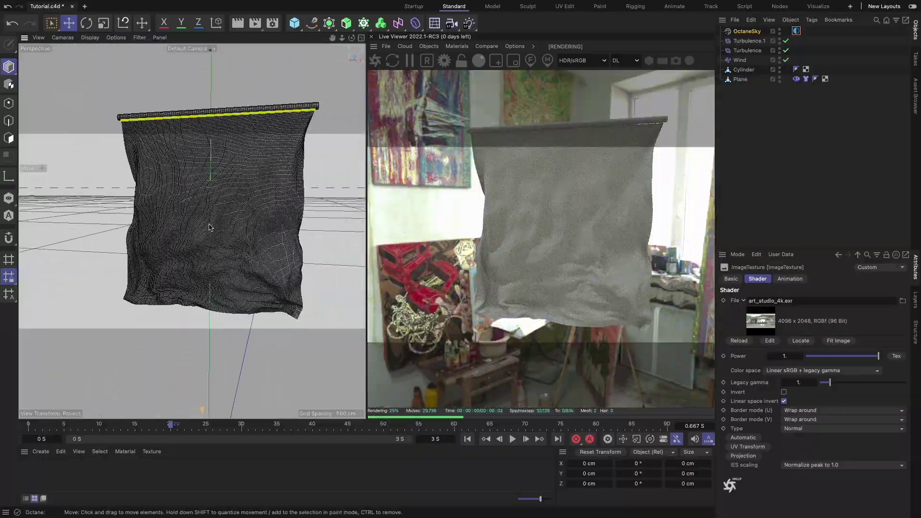
middle_click_drag(193, 230, 238, 244, "alt")
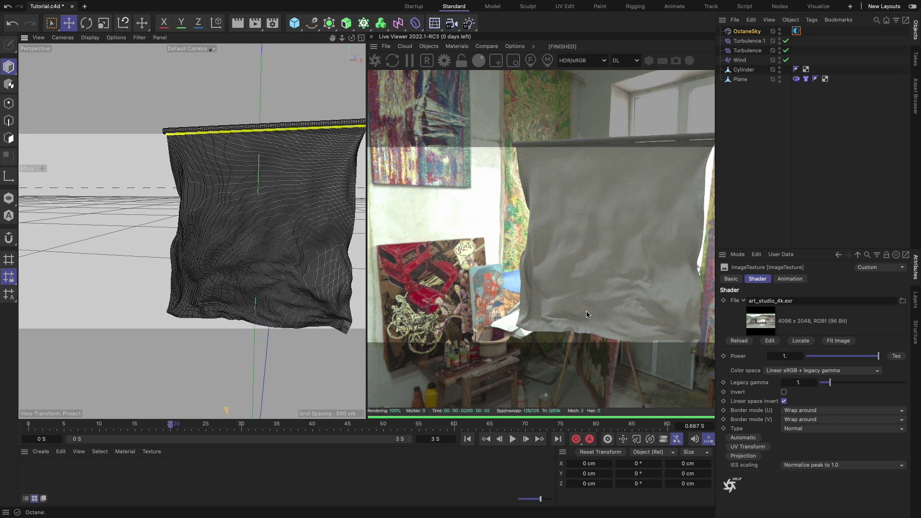
From the first frame, move the Plane up about 0.5 cm and test the simulation to about frame 10
left_click(468, 439)
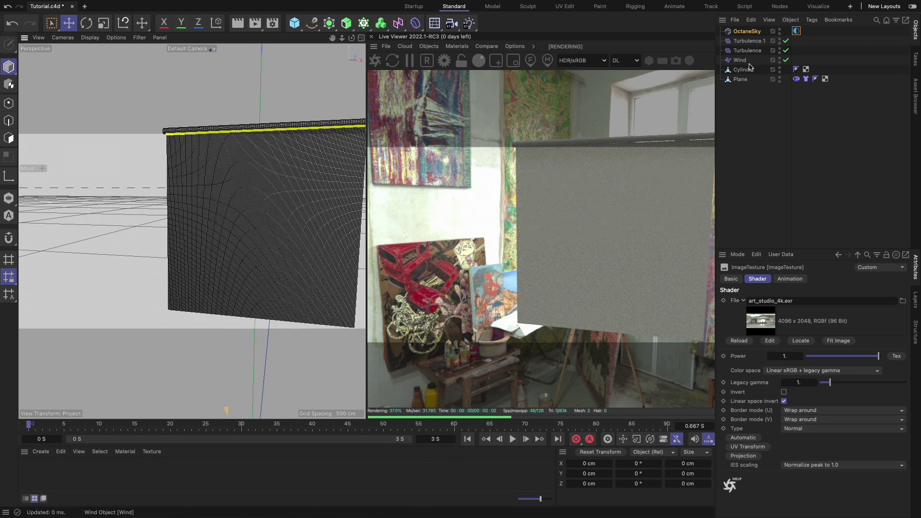
left_click(741, 80)
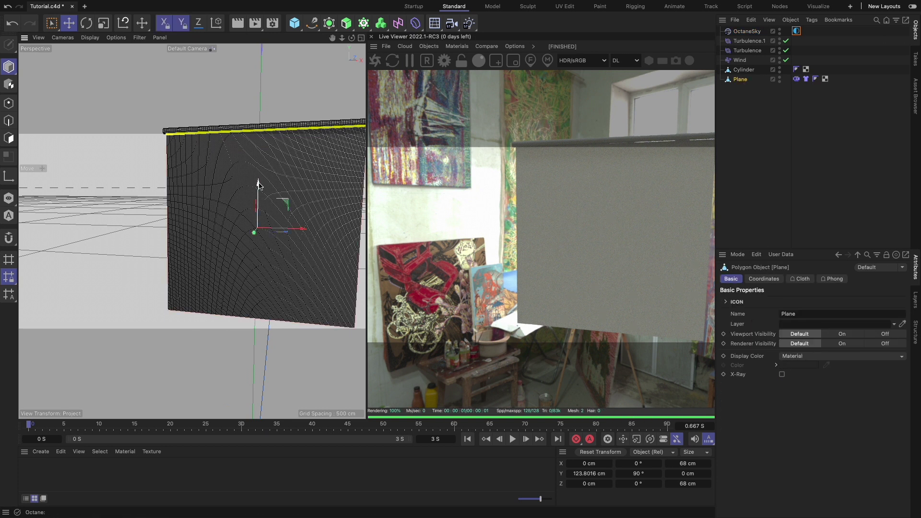
left_click_drag(259, 184, 258, 181)
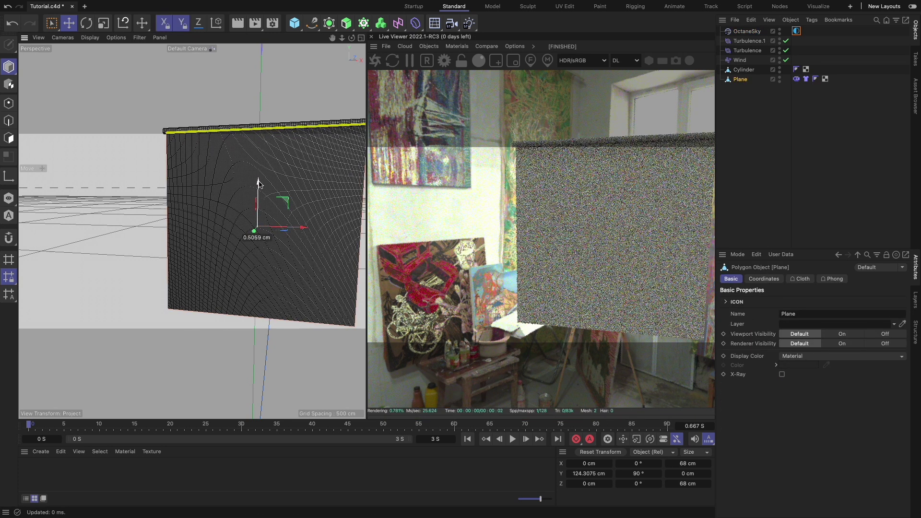
left_click(512, 439)
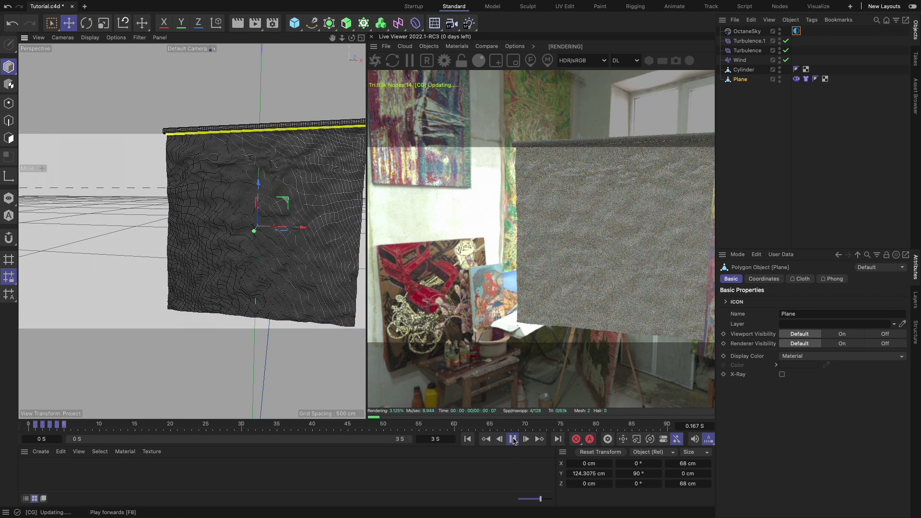
left_click(513, 439)
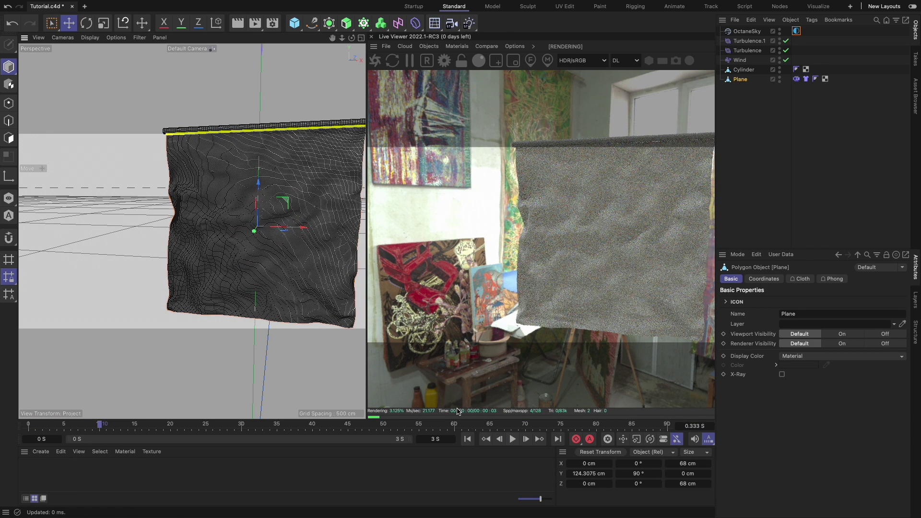
Return the simulation to the first frame and add an Octane Arealight to the scene
scroll(275, 212, "up", 5)
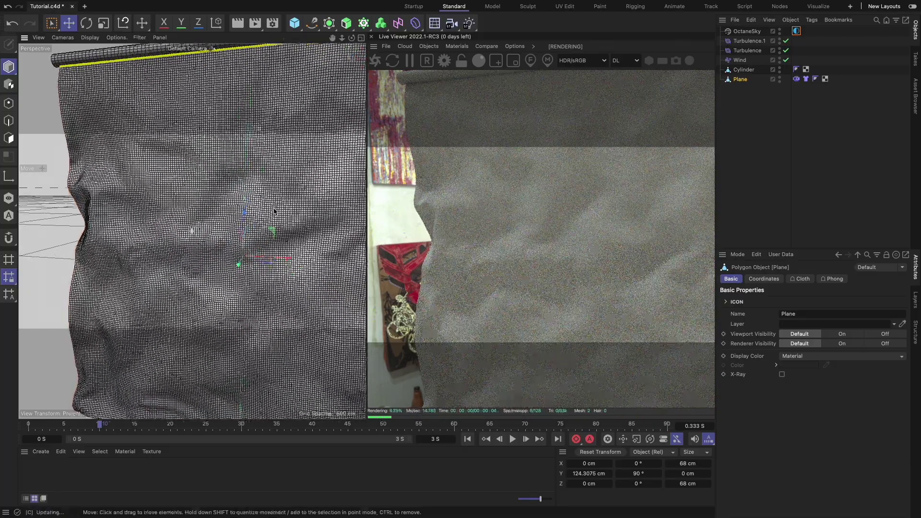
scroll(253, 221, "down", 5)
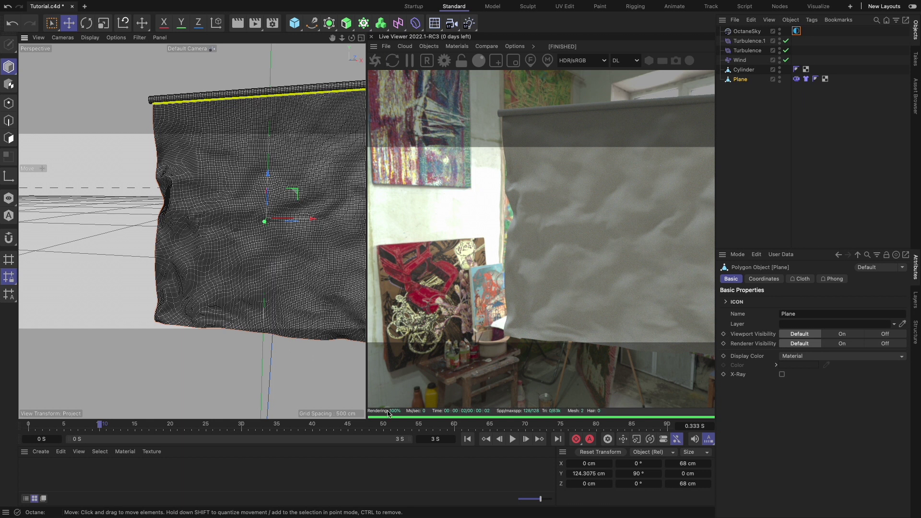
left_click(467, 439)
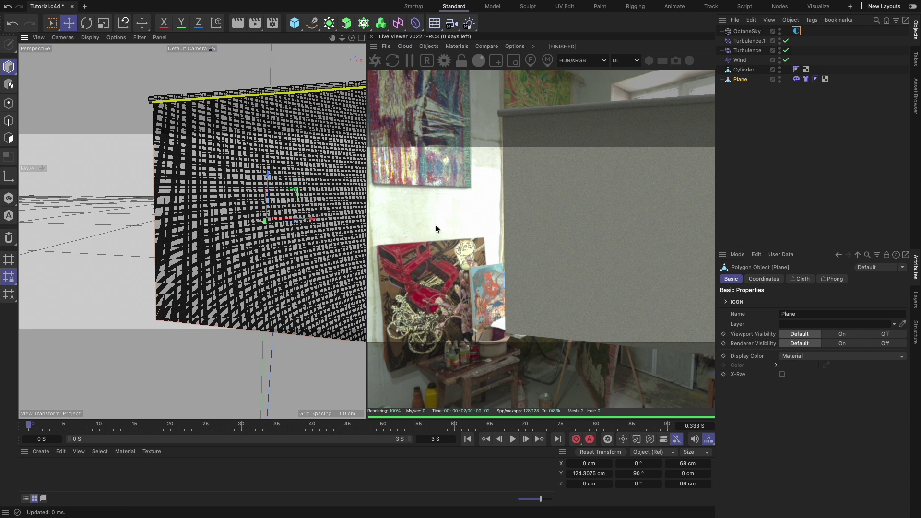
left_click(429, 46)
mouse_move(455, 90)
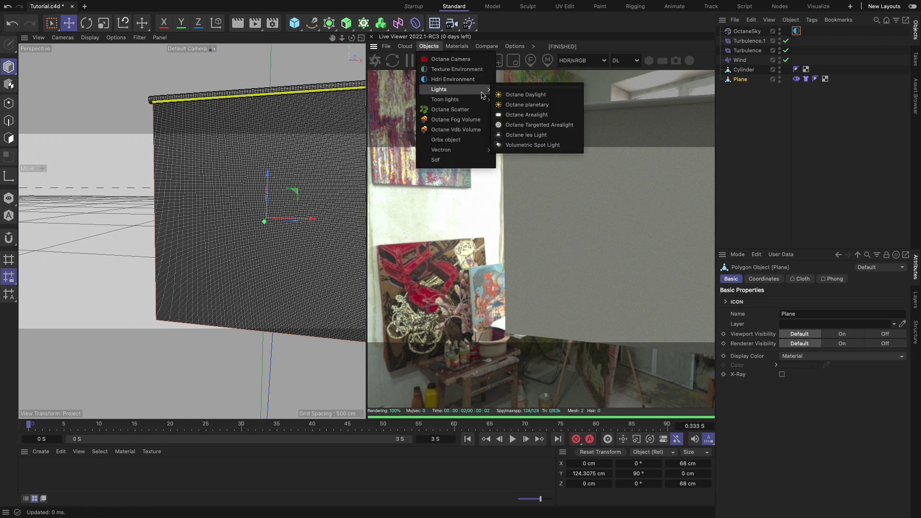
left_click(516, 116)
scroll(216, 267, "down", 5)
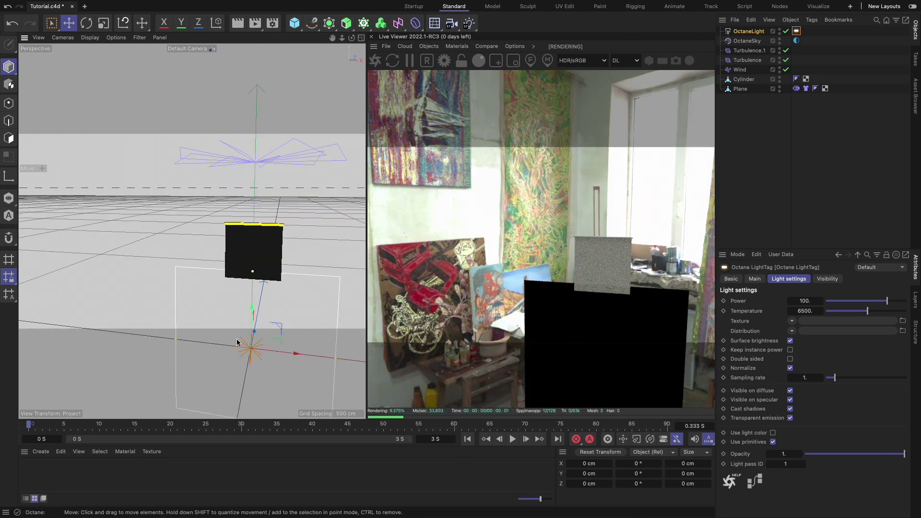
Move the area light to about X -301 cm, Y 94 cm and rotate it -90° to face the cloth from the side
left_click_drag(293, 355, 71, 217)
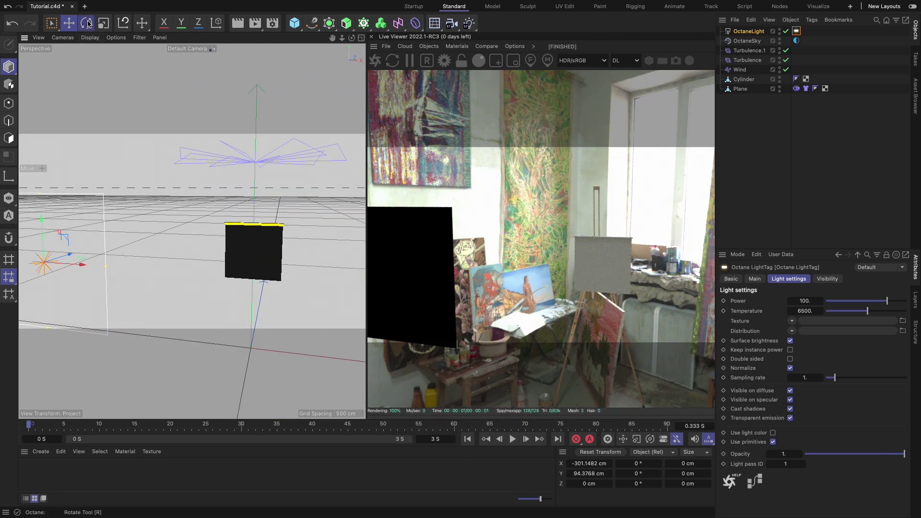
key("r")
left_click_drag(49, 271, 68, 264)
left_click(69, 23)
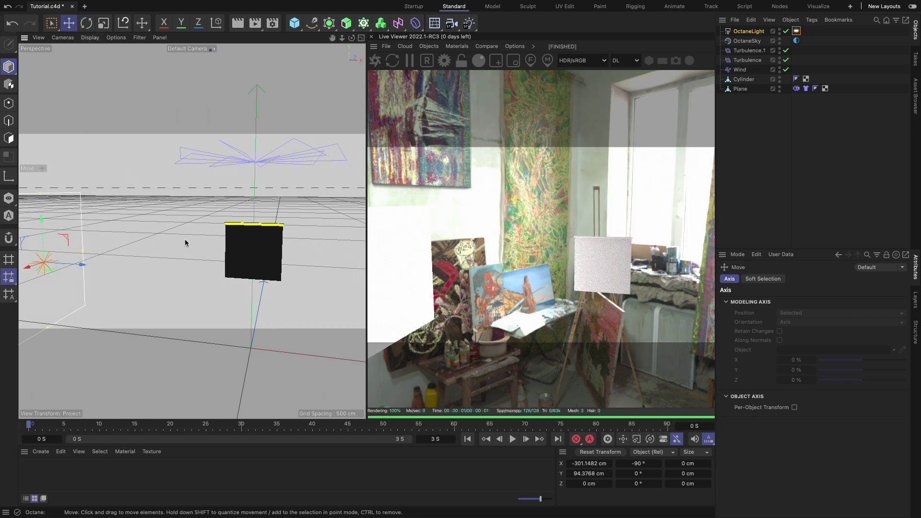
Set the area light's power to 15
left_click_drag(191, 231, 223, 260, "alt")
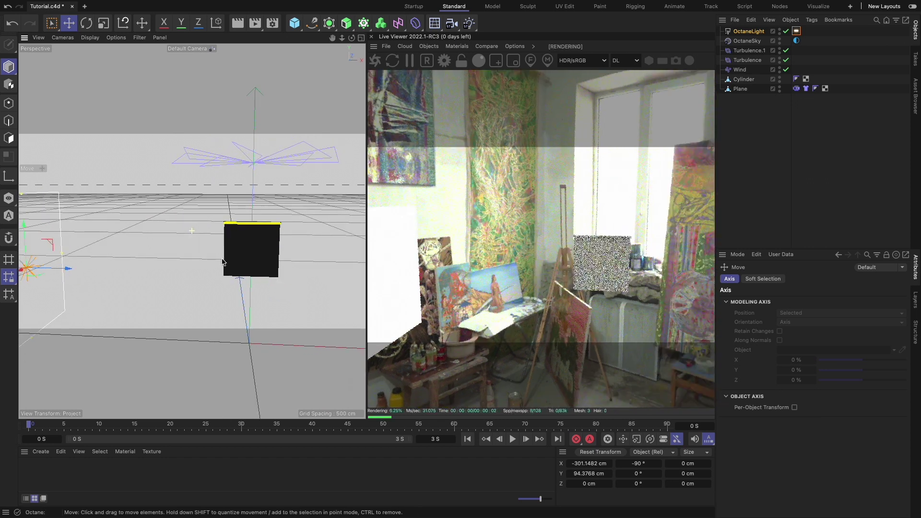
left_click(796, 31)
double_click(801, 302)
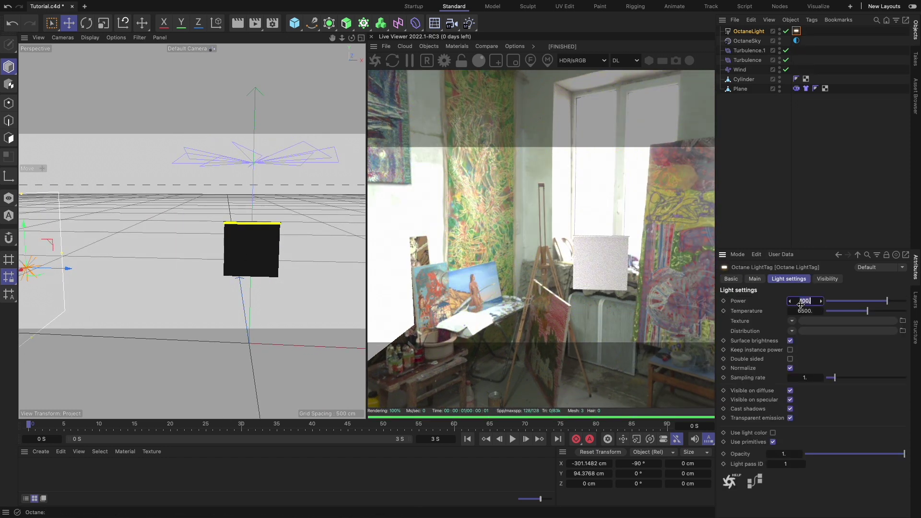
type("15")
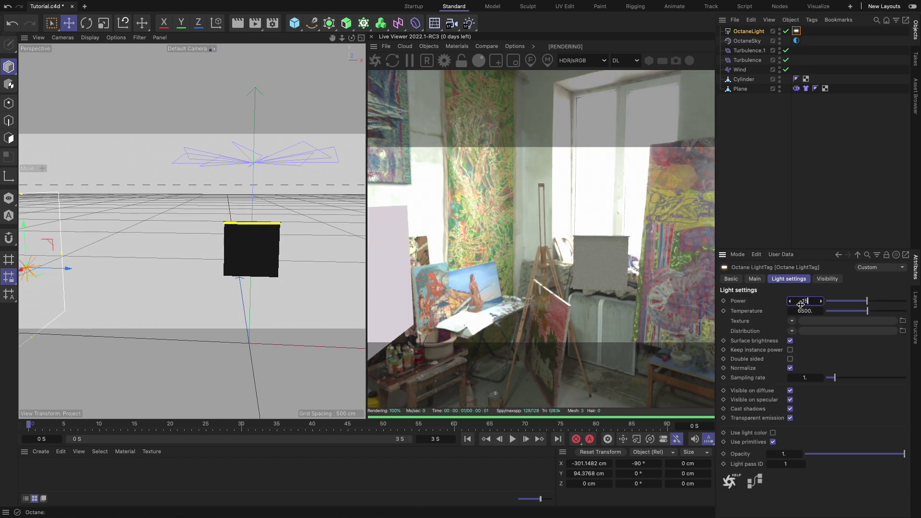
key("Return")
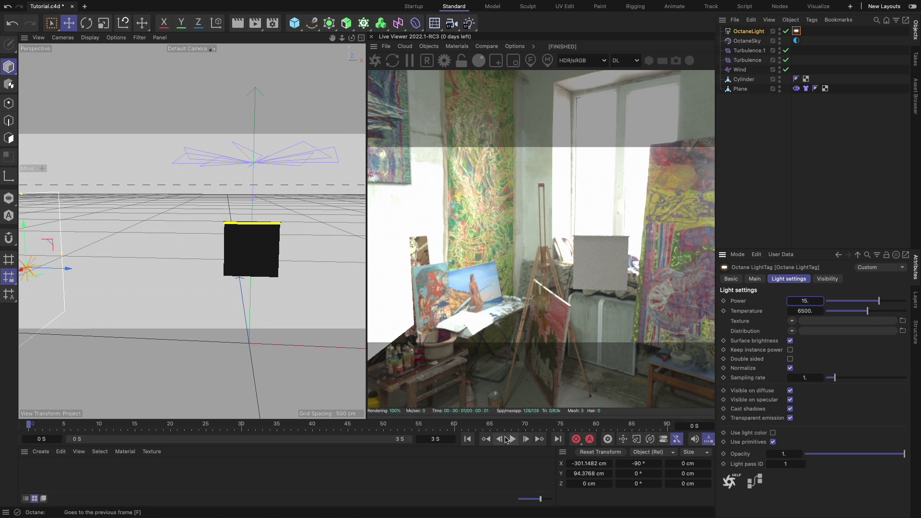
Play the simulation in short stretches to about frame 19 and examine the side-lit cloth folds up close
left_click(512, 439)
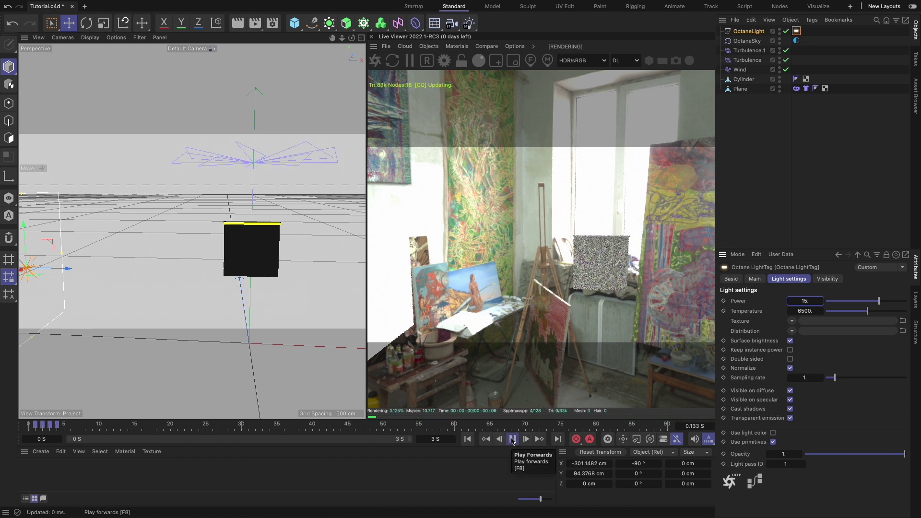
left_click(512, 440)
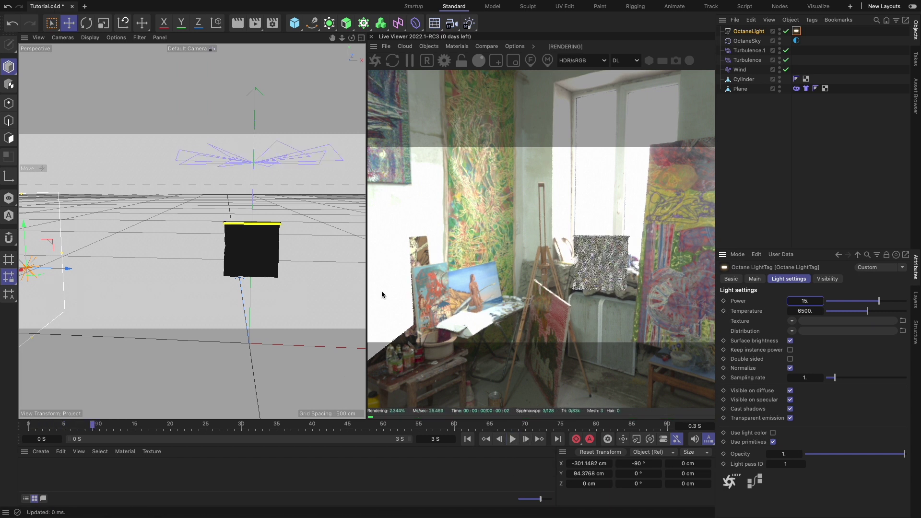
right_click_drag(251, 253, 300, 243, "alt")
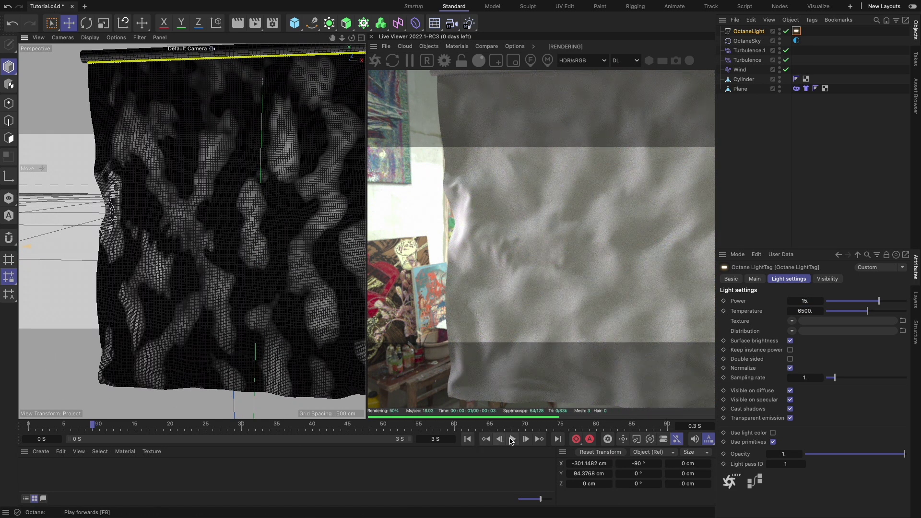
left_click(512, 439)
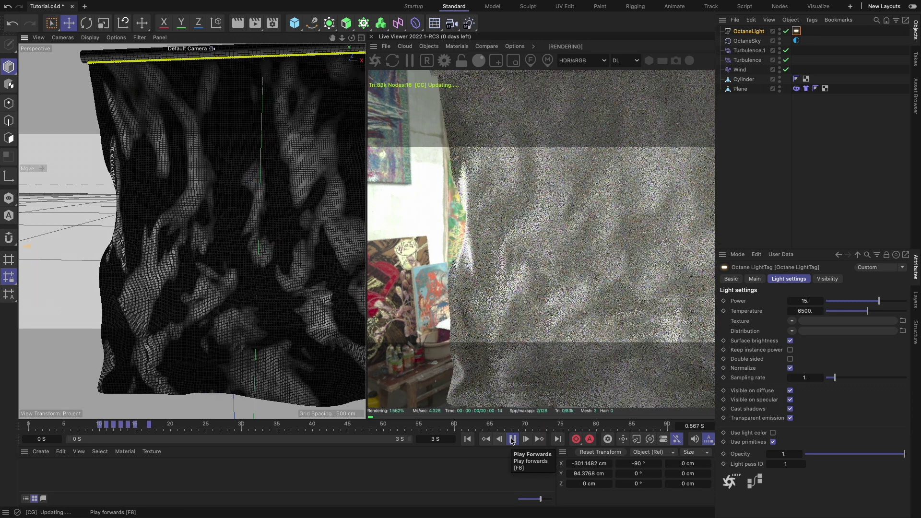
left_click(512, 439)
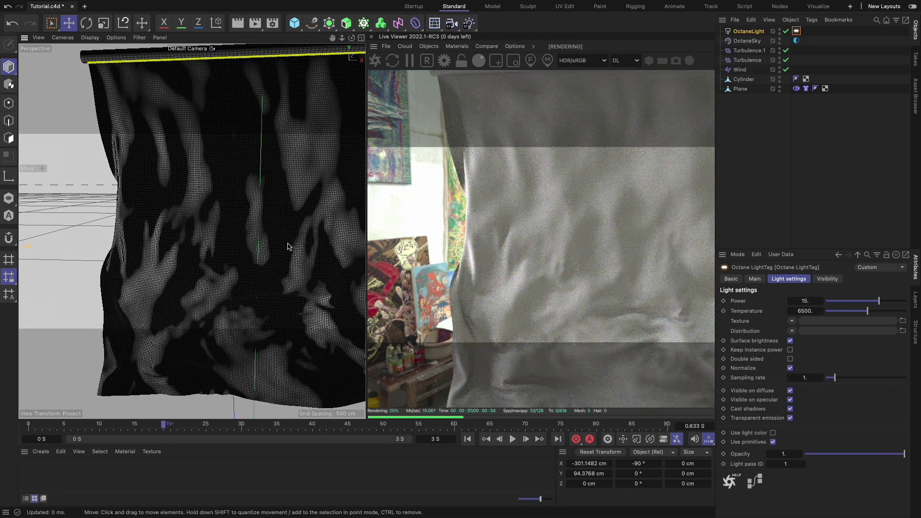
Add a Subdivision Surface and make the Plane its child
left_click(730, 89)
left_click(329, 23)
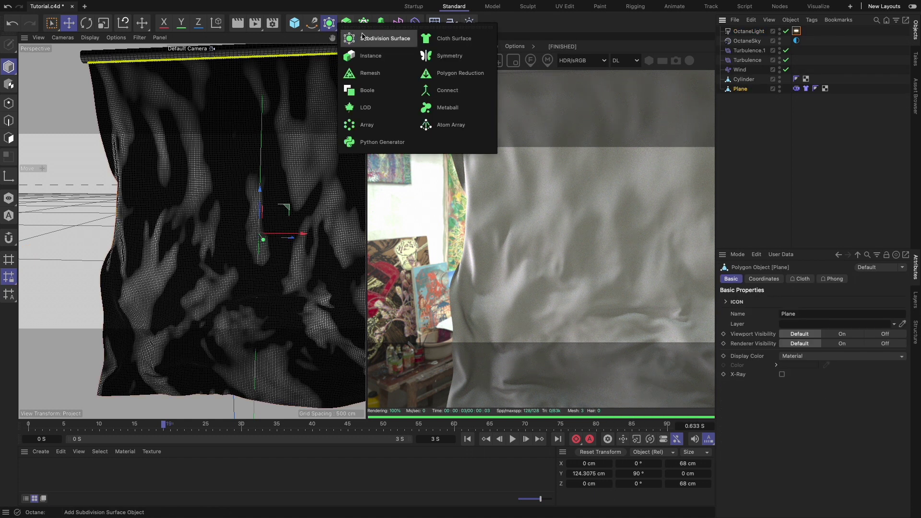
left_click(355, 36)
left_click_drag(740, 98, 744, 94)
left_click_drag(740, 97, 745, 90)
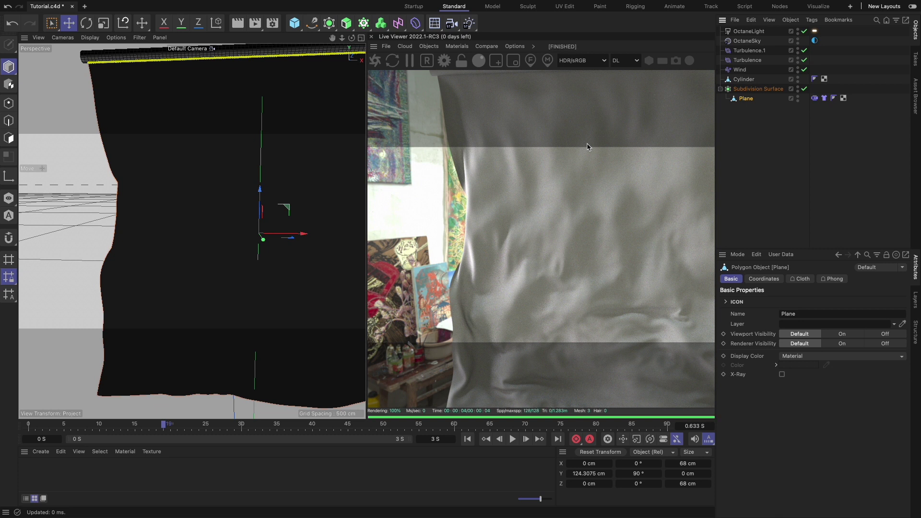
Add an Octane Texture Environment and set its RgbSpectrum texture colour to black
left_click(429, 46)
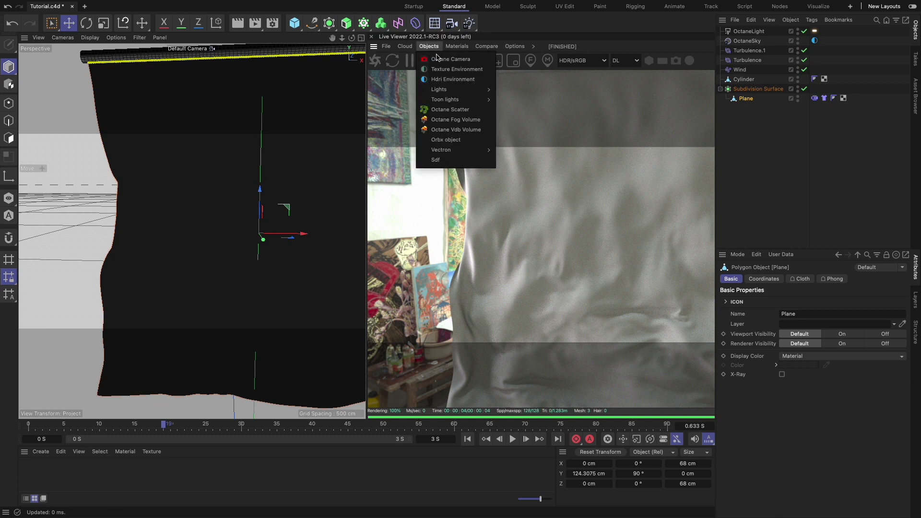
left_click(441, 67)
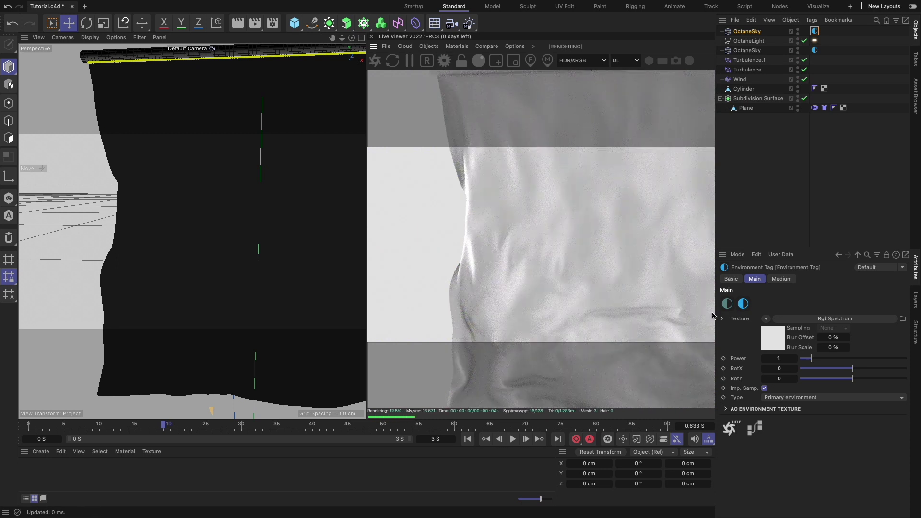
left_click(771, 333)
left_click(763, 300)
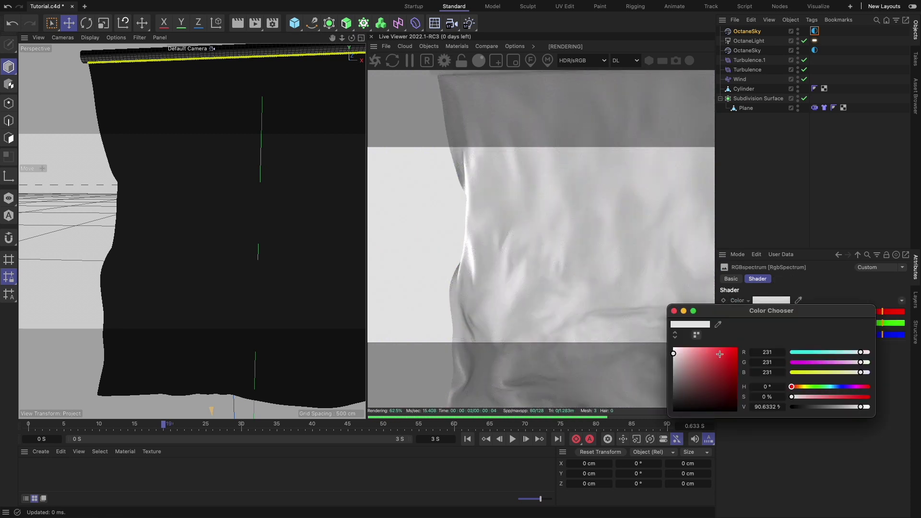
left_click_drag(719, 354, 673, 411)
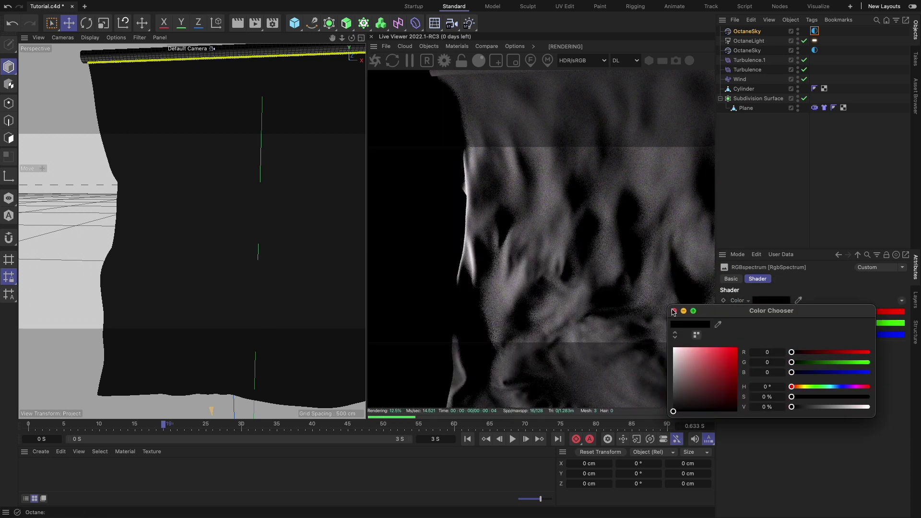
left_click(674, 311)
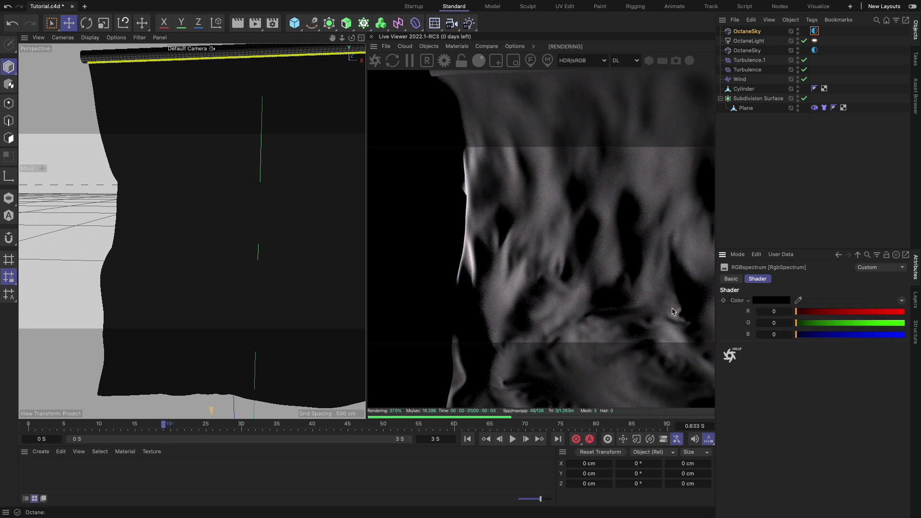
Set the black OctaneSky's environment type to Visible environment and check the cloth render
left_click(756, 32)
left_click(801, 280)
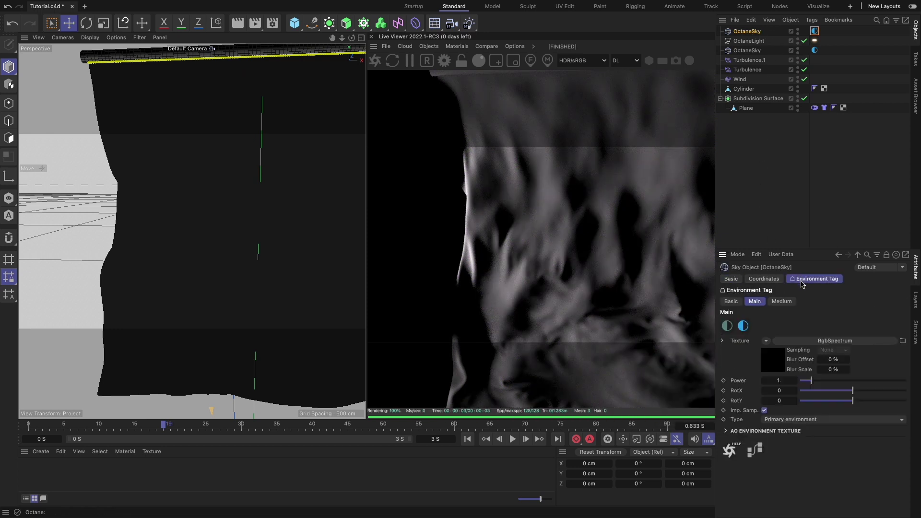
left_click(795, 420)
left_click(792, 430)
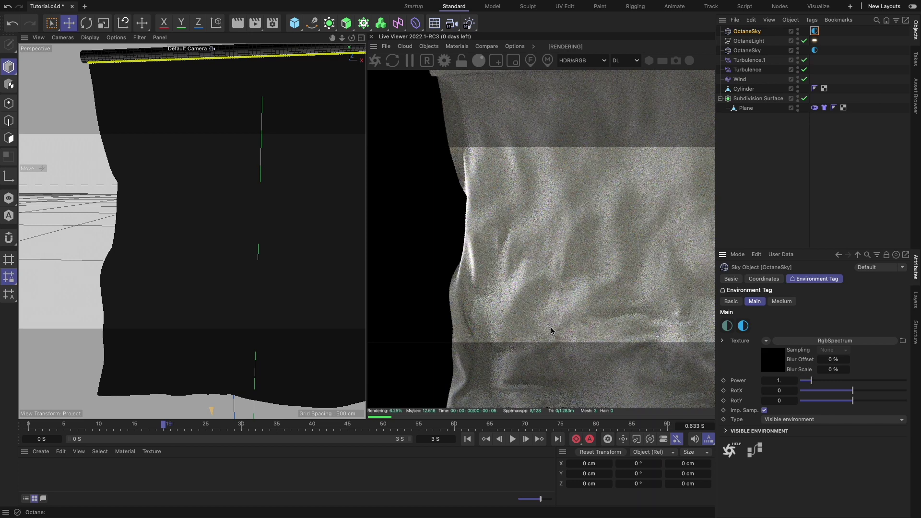
scroll(187, 250, "up", 5)
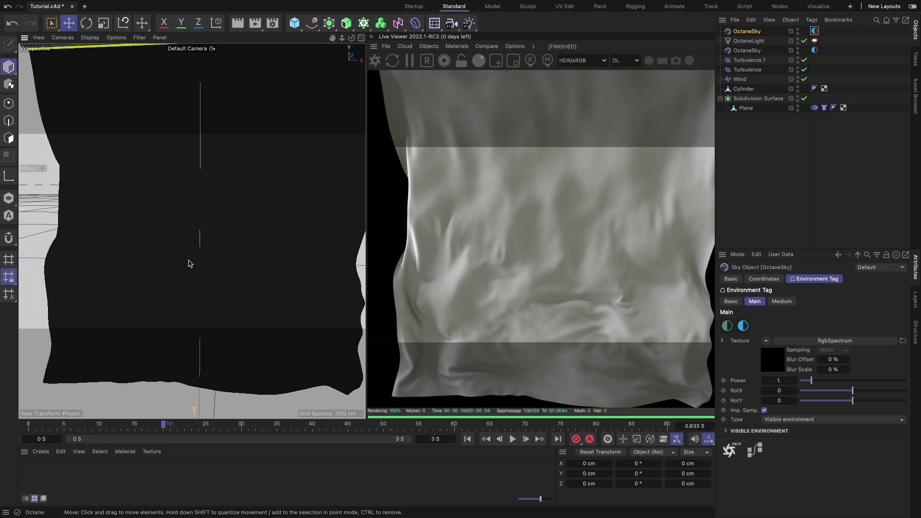
Create a new Octane Material and set its material type to Glossy
left_click(41, 451)
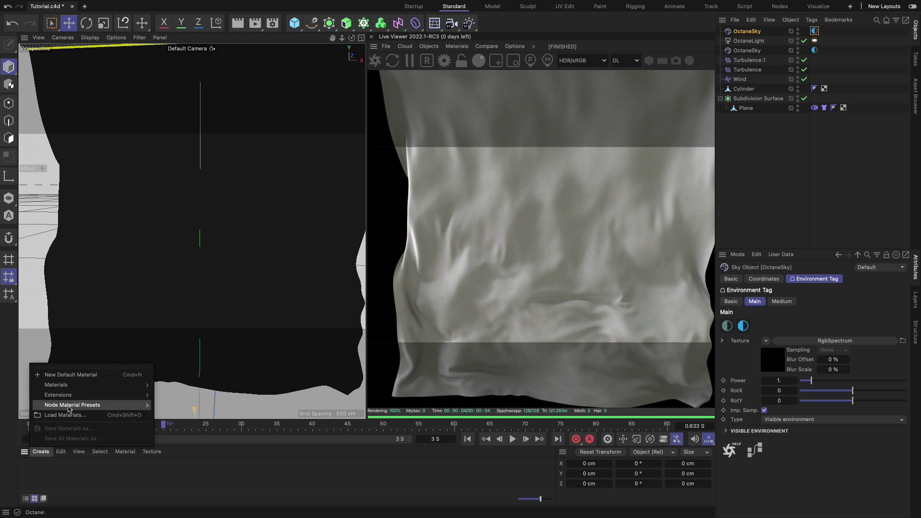
mouse_move(75, 397)
mouse_move(168, 396)
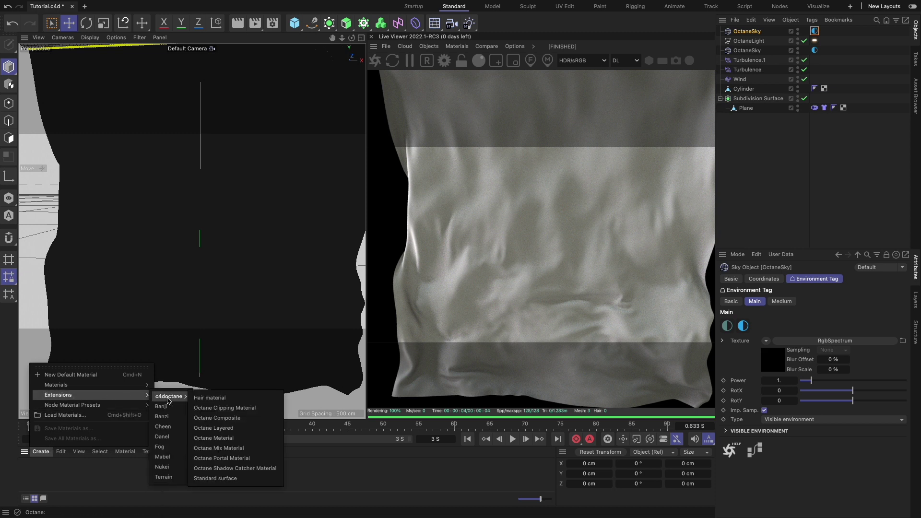
left_click(221, 439)
double_click(33, 475)
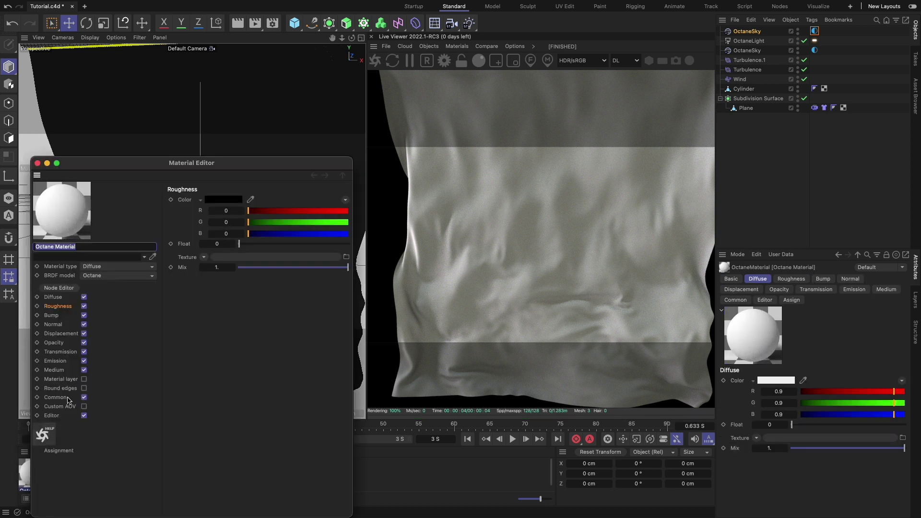
left_click(105, 267)
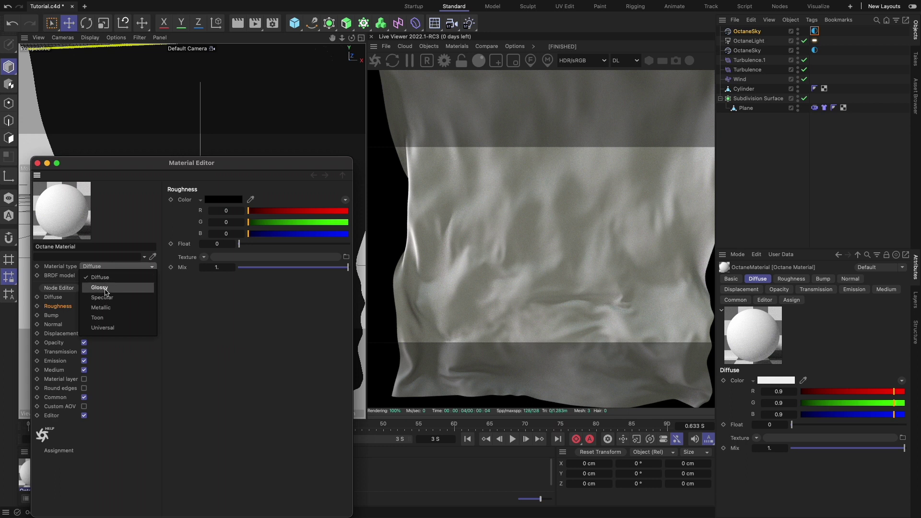
left_click(103, 286)
In the material's node graph, add an Image texture node with Fabric_Silk_001_normal.jpg beside the Octane Material node
left_click(59, 287)
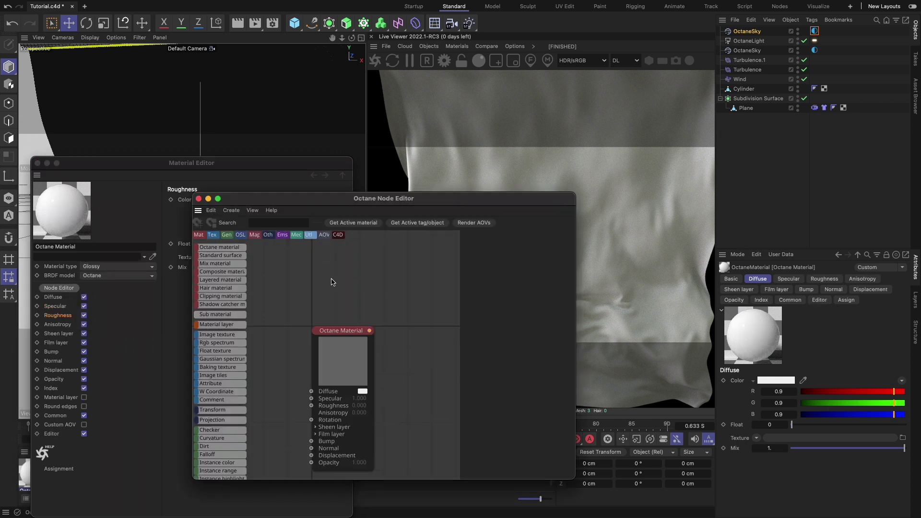
middle_click_drag(370, 281, 386, 262)
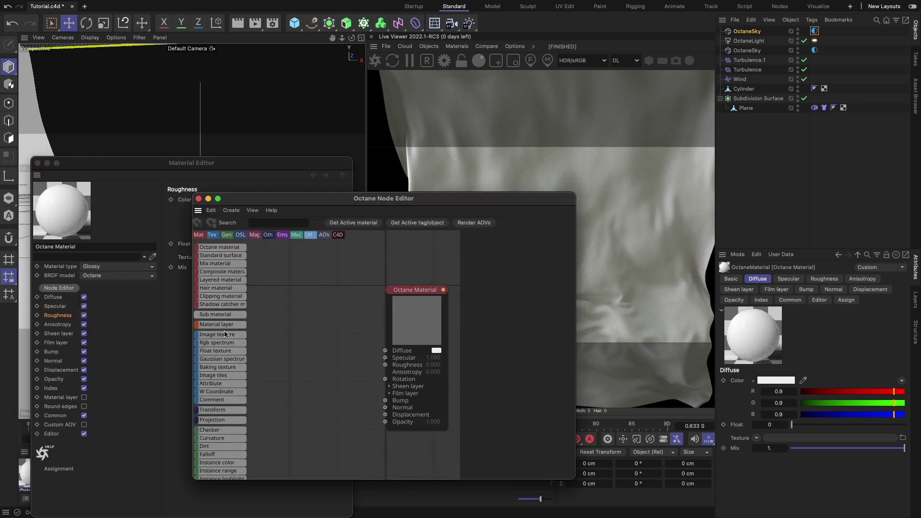
left_click_drag(222, 336, 303, 313)
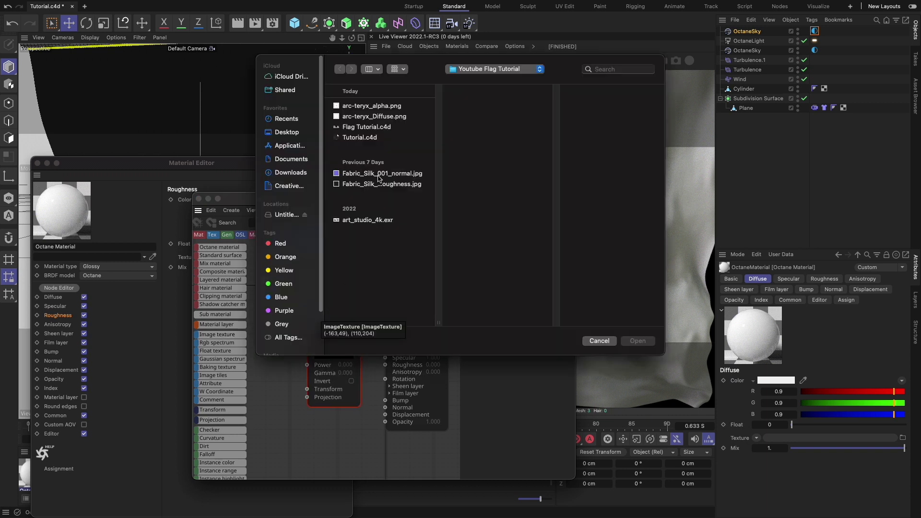
left_click(378, 174)
left_click(638, 342)
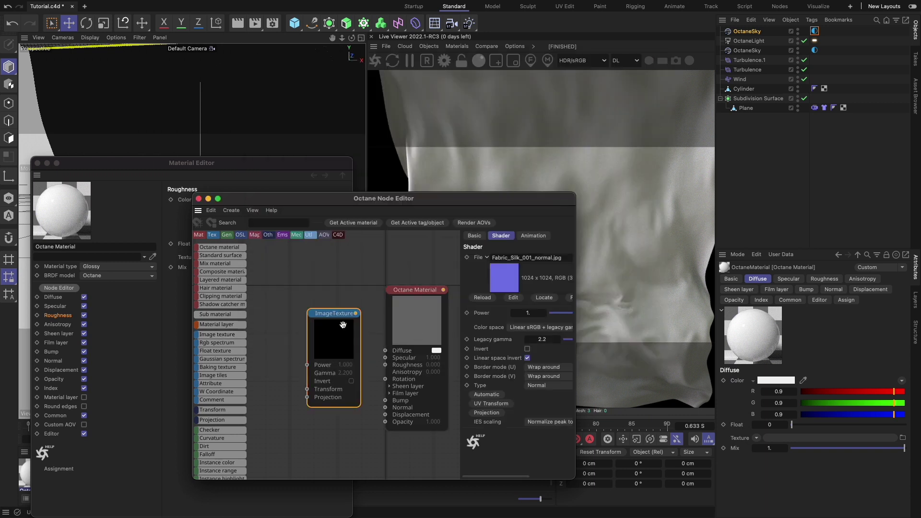
left_click_drag(360, 369, 324, 344)
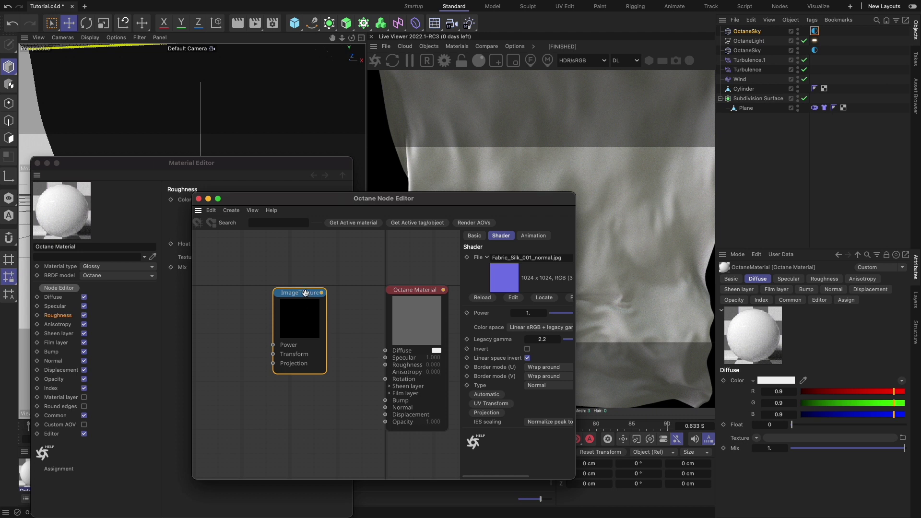
Connect the normal texture to the material's Normal input, and a new Image texture node with Fabric_Silk_001_roughness.jpg to its Roughness input
left_click_drag(306, 294, 386, 405)
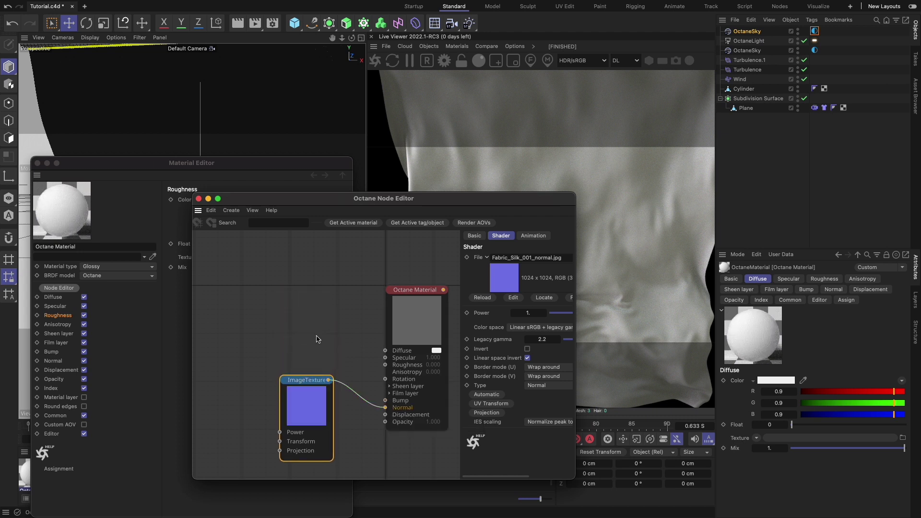
mouse_move(218, 320)
left_click_drag(216, 337, 335, 293)
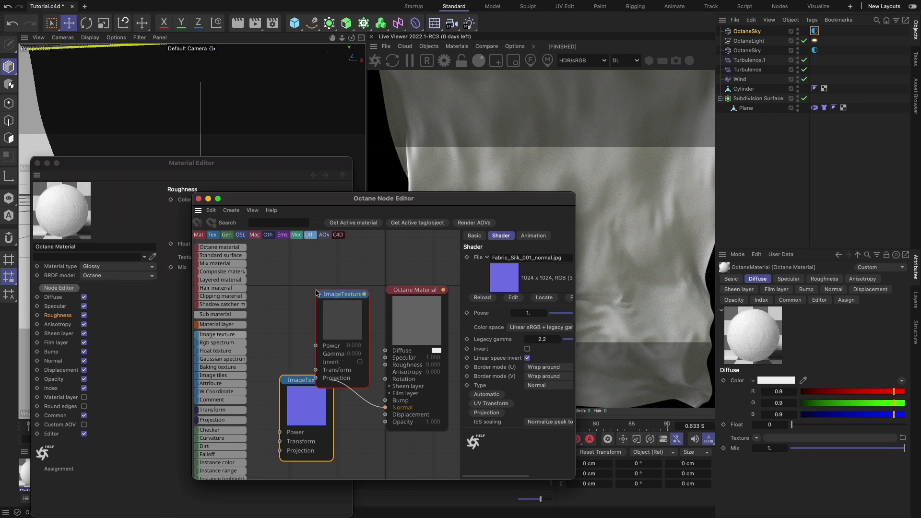
left_click(357, 184)
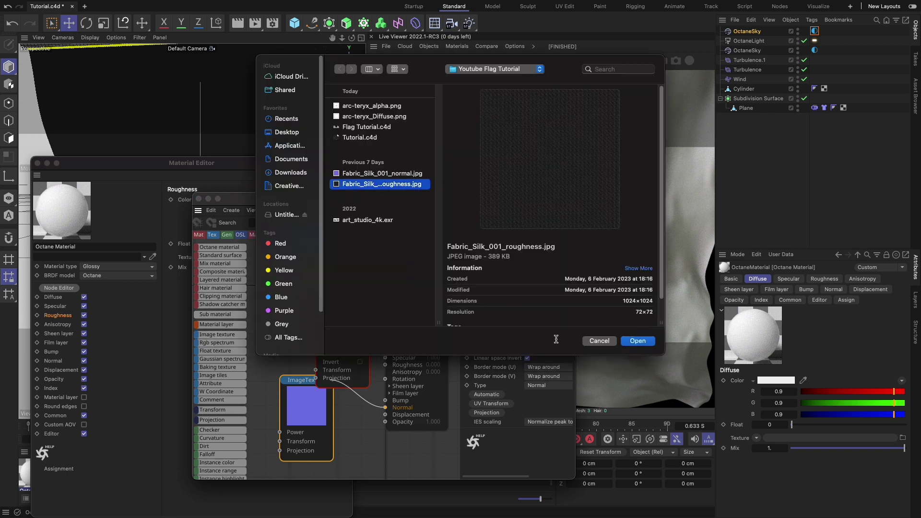
left_click(637, 340)
left_click_drag(340, 296, 385, 365)
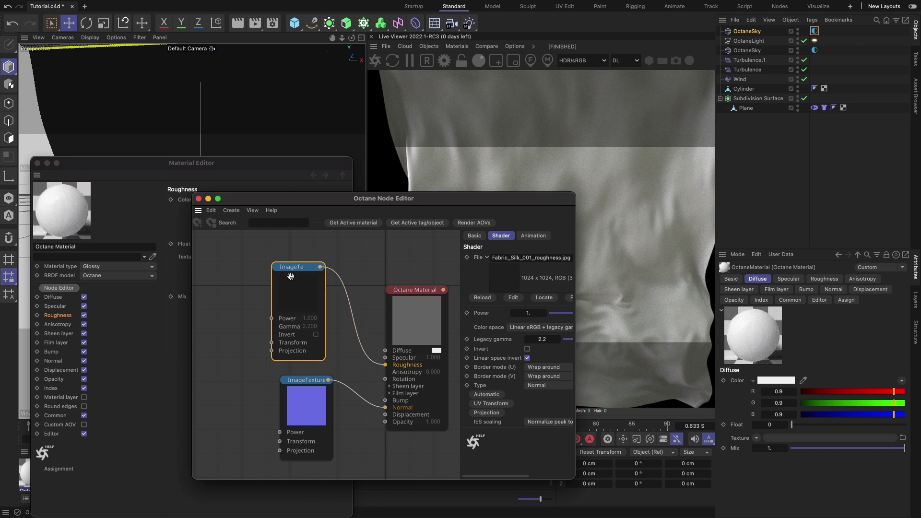
Add one UV Transform node shared by the roughness and normal textures, scale it uniformly to 0.1, and close the node editor
left_click(489, 406)
middle_click_drag(253, 377, 307, 343)
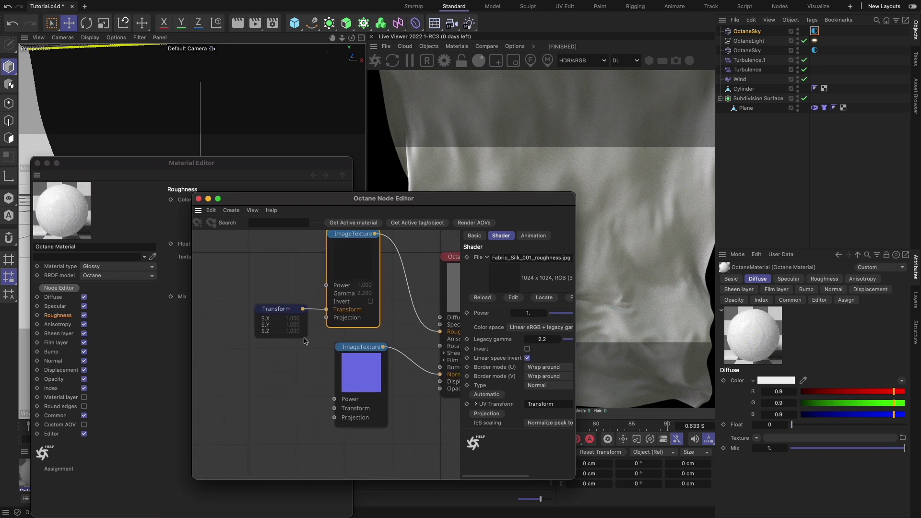
left_click_drag(281, 311, 334, 409)
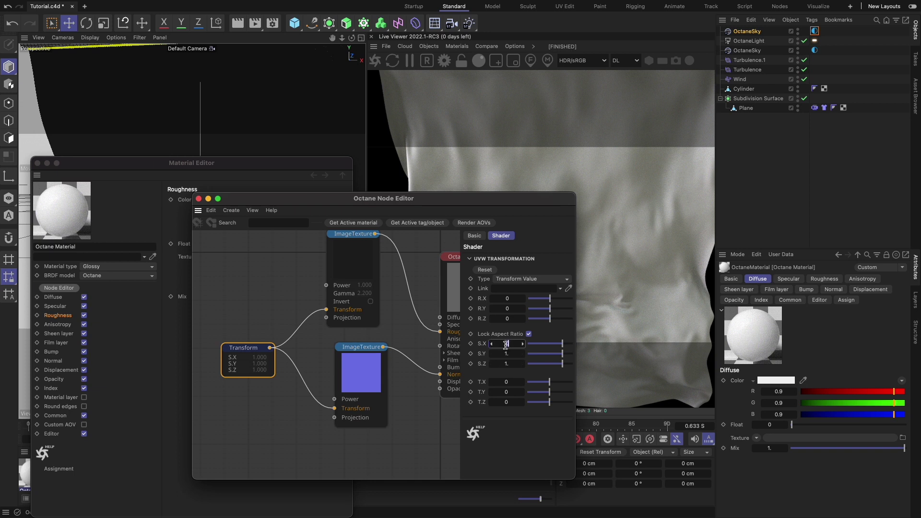
type("0.1")
key("Return")
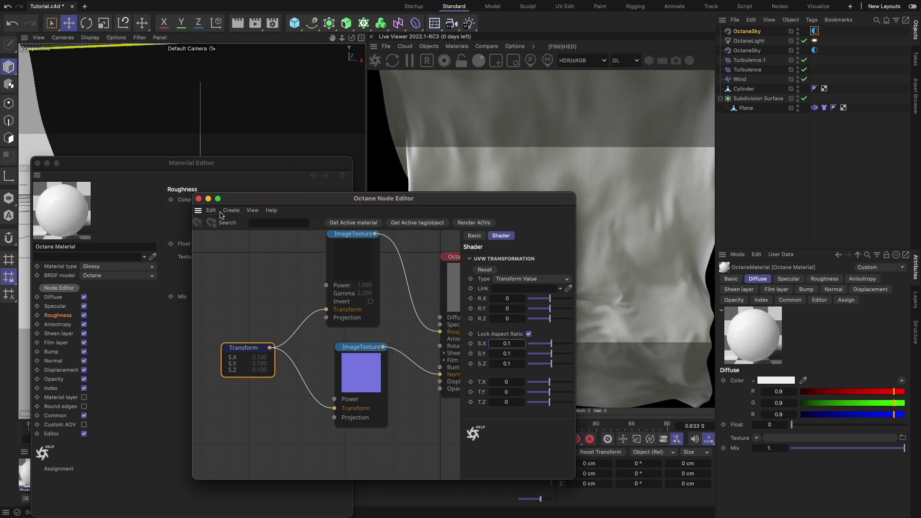
left_click(198, 199)
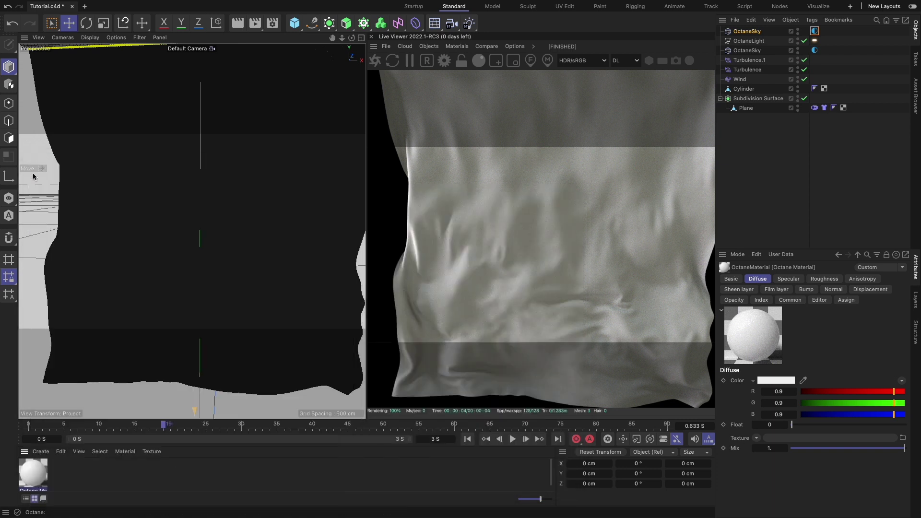
Darken the Octane material's diffuse colour to near black, about 0.0076 per channel, and apply the material to the flag cloth
left_click(38, 164)
double_click(34, 478)
left_click(62, 298)
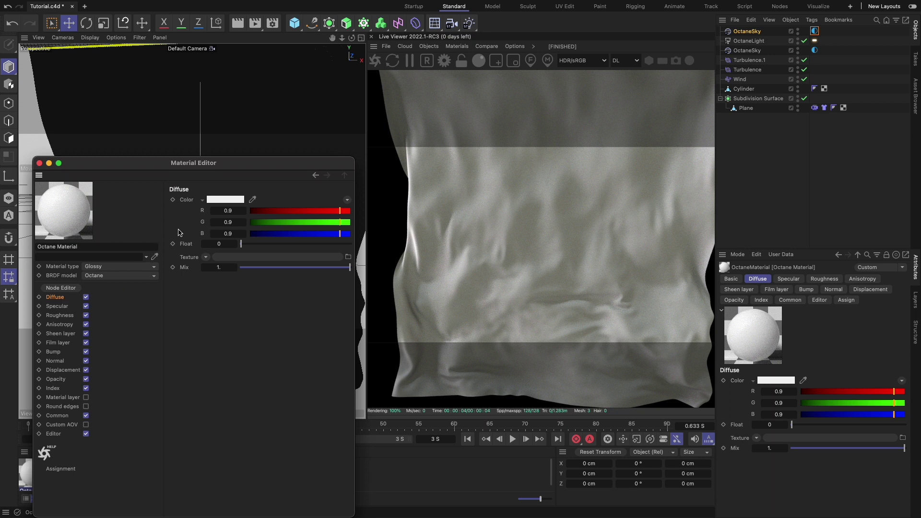
left_click(217, 201)
left_click_drag(143, 275, 126, 306)
left_click(127, 211)
left_click(40, 165)
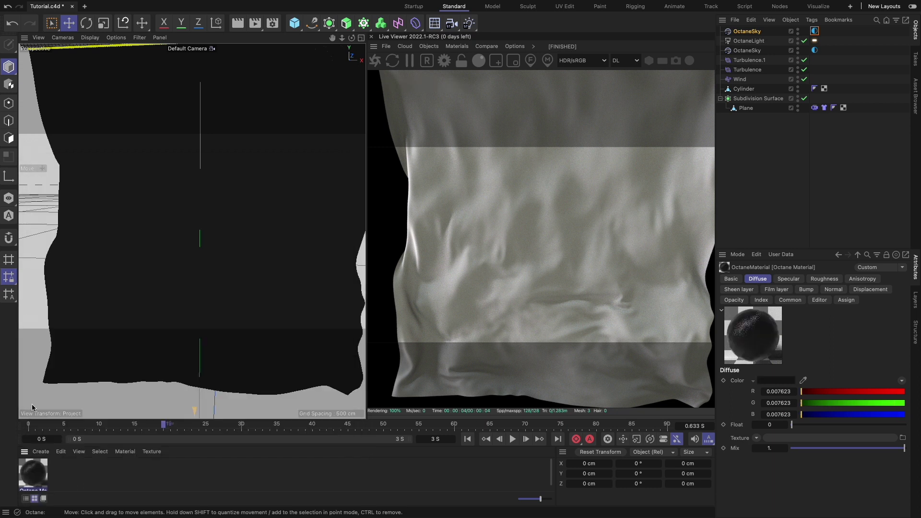
left_click_drag(33, 474, 164, 282)
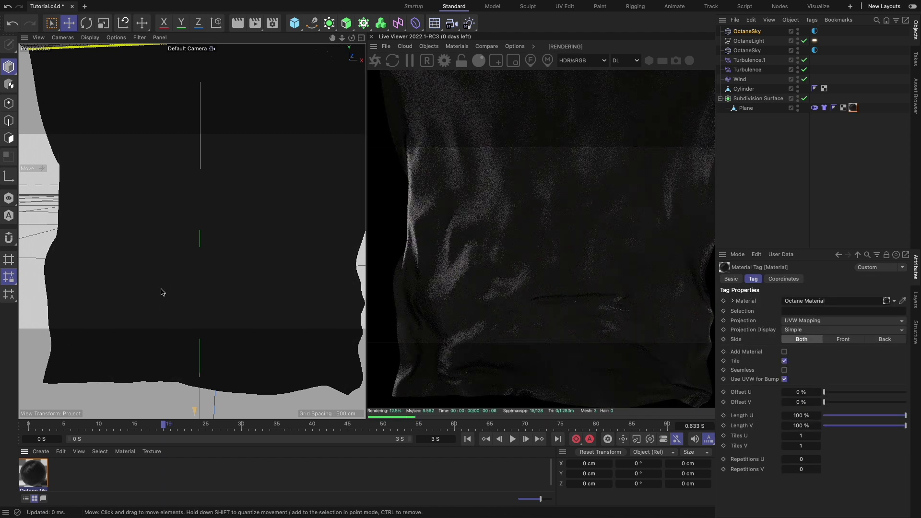
In the material's Roughness channel, set the texture mix to 0.8 and the float value to 0.7
double_click(33, 474)
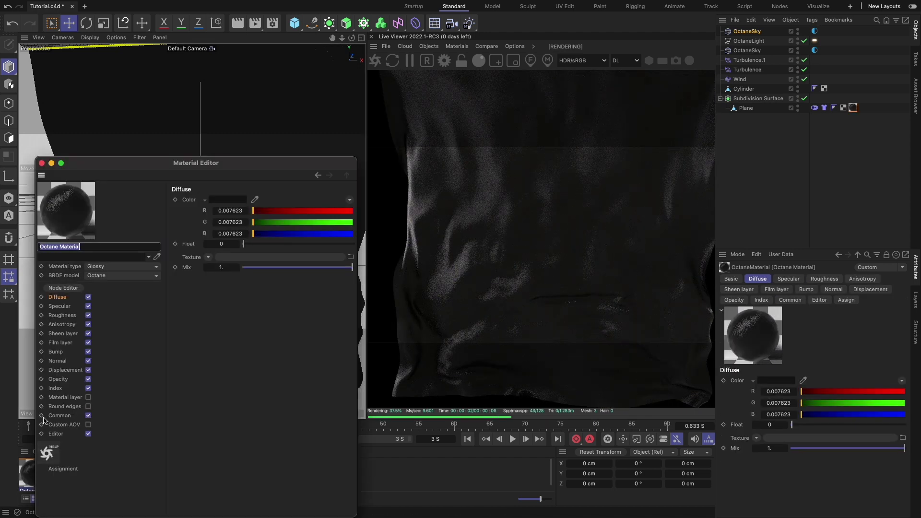
left_click(65, 316)
type("0.8")
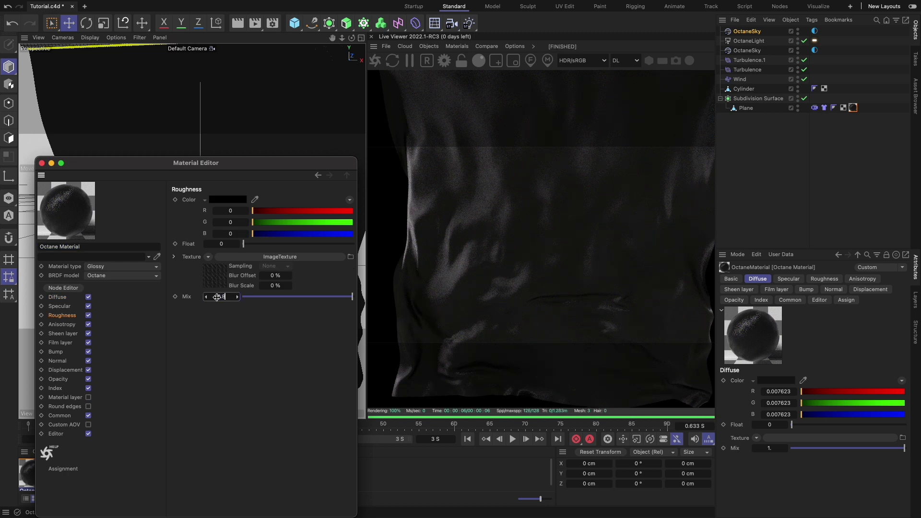
key("Return")
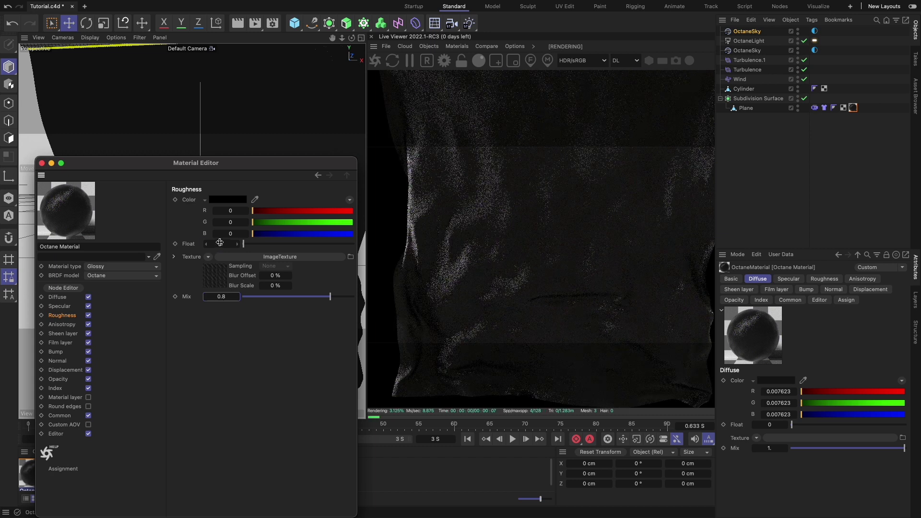
left_click(219, 244)
type("0.7")
key("Return")
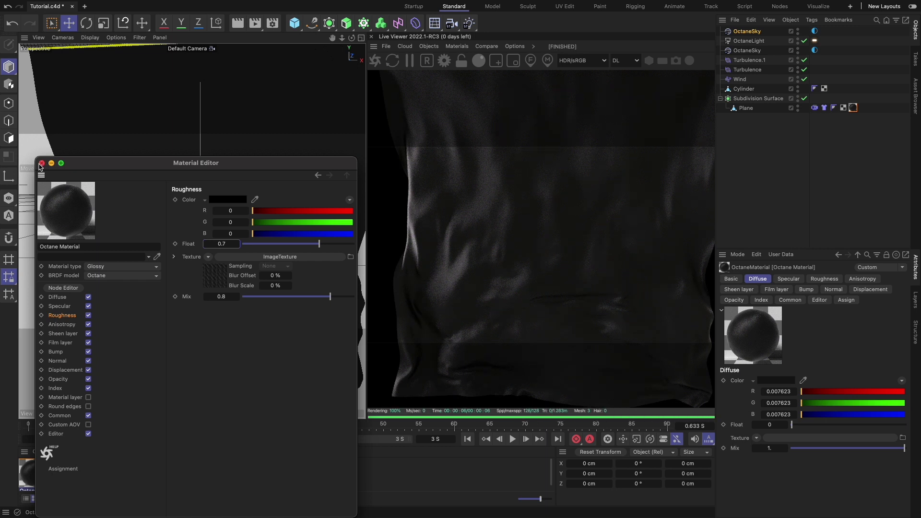
left_click(41, 163)
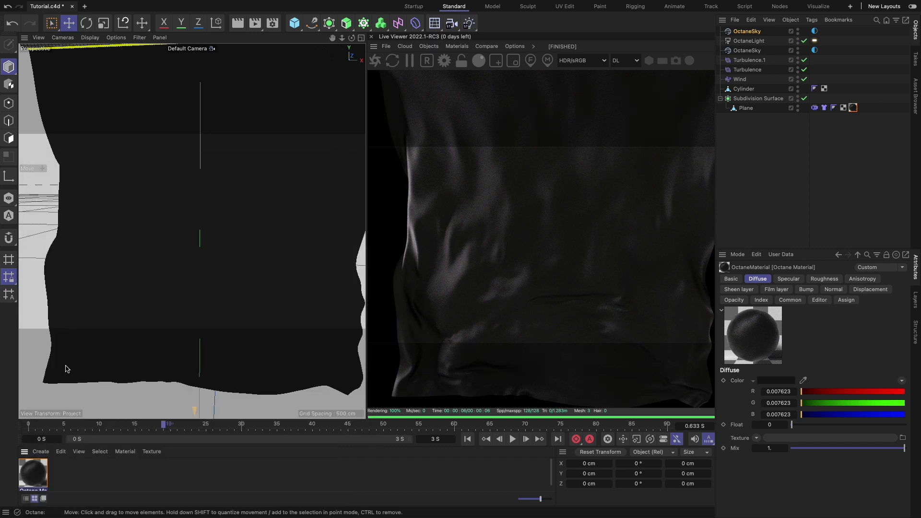
Rename the black cloth material as Fabric
left_click(67, 473)
double_click(33, 485)
type("Fabric")
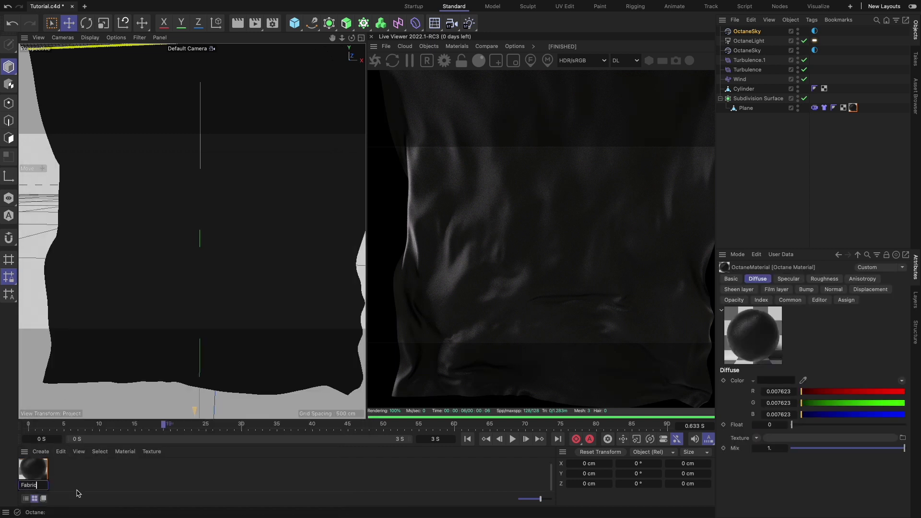
key("Return")
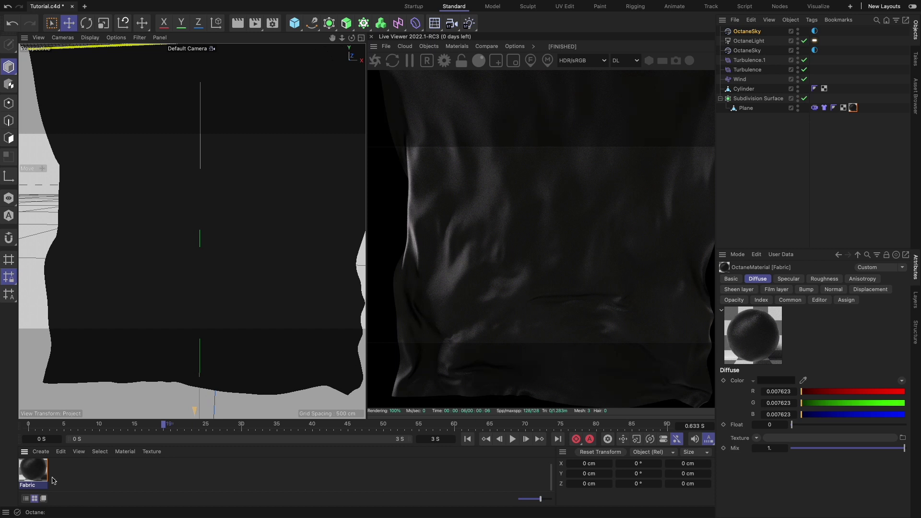
Duplicate the Fabric material and rename the copy as Logo
key("ctrl+c")
key("ctrl+v")
double_click(30, 486)
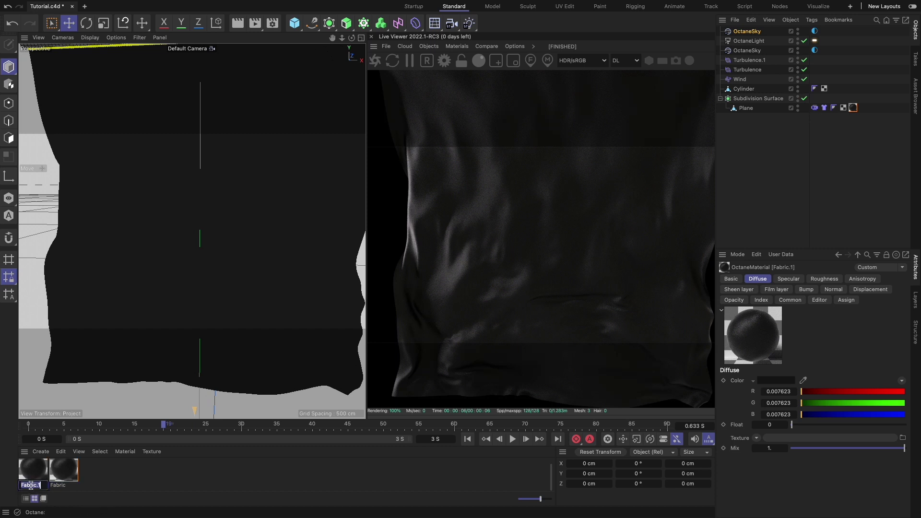
type("Logo")
key("Return")
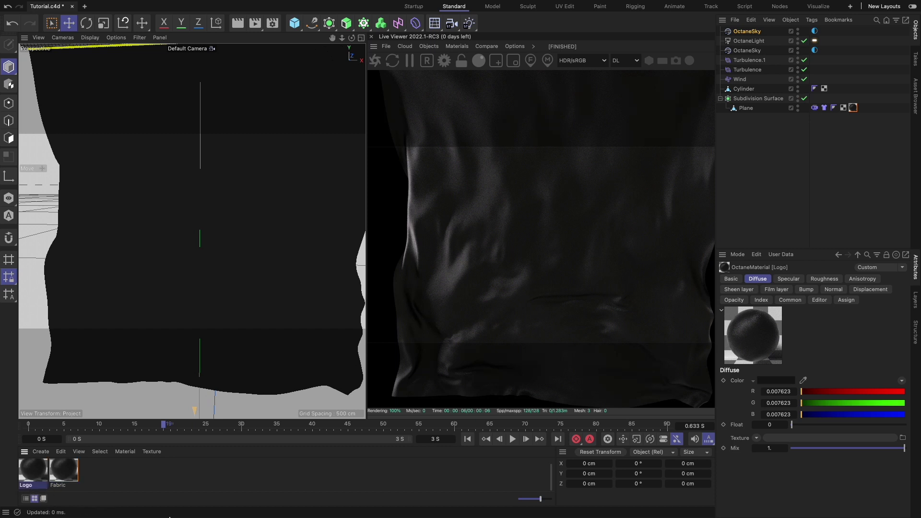
Switch to Photoshop, show the Rectangle 1 layer over the logo to compare the alpha and diffuse artwork, and return to Cinema 4D
left_click(641, 506)
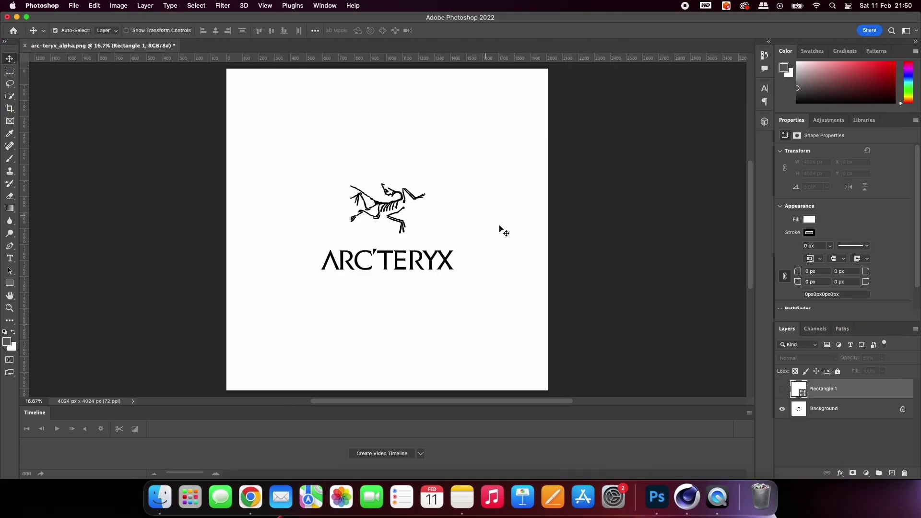
left_click(783, 389)
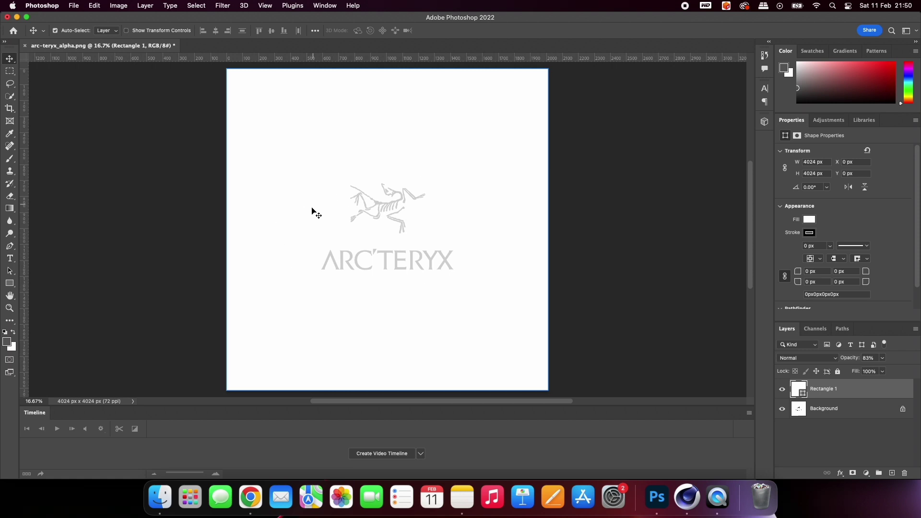
left_click(160, 497)
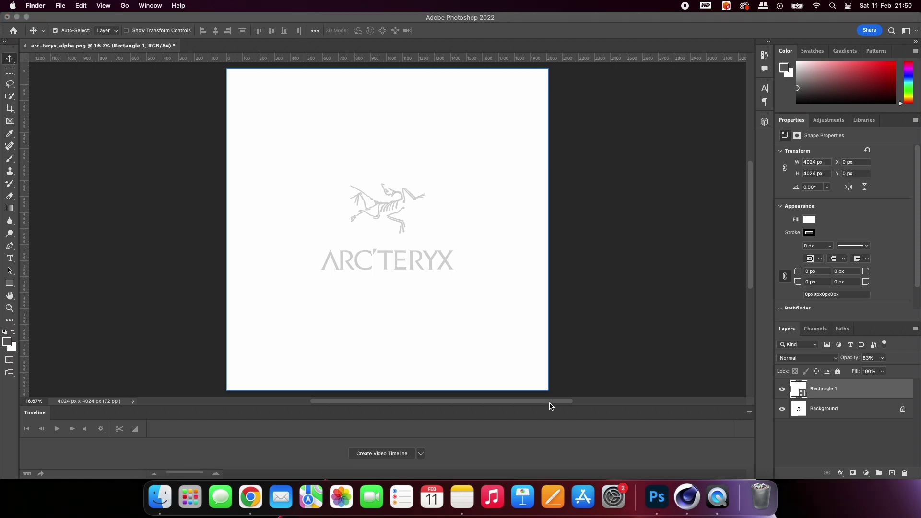
left_click(687, 497)
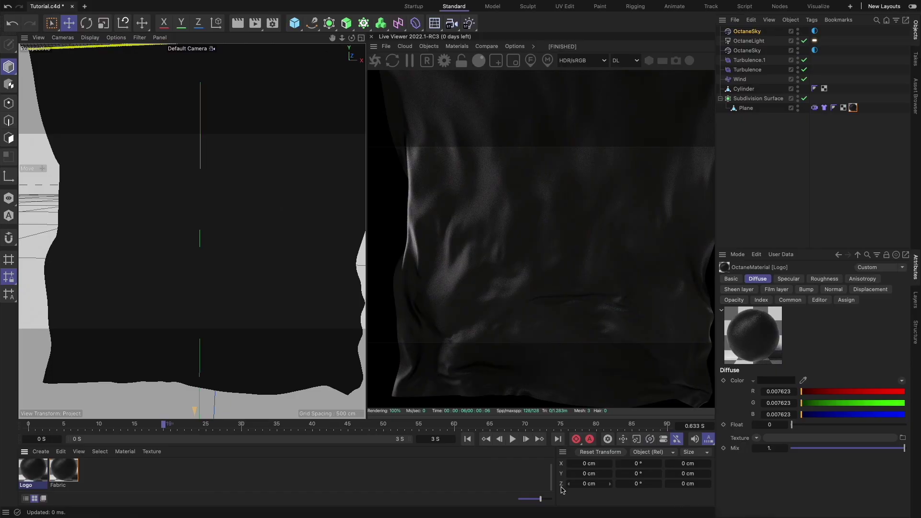
Load arc-teryx_Diffuse.png as the Logo material's diffuse texture and close its editor
double_click(36, 475)
left_click(58, 297)
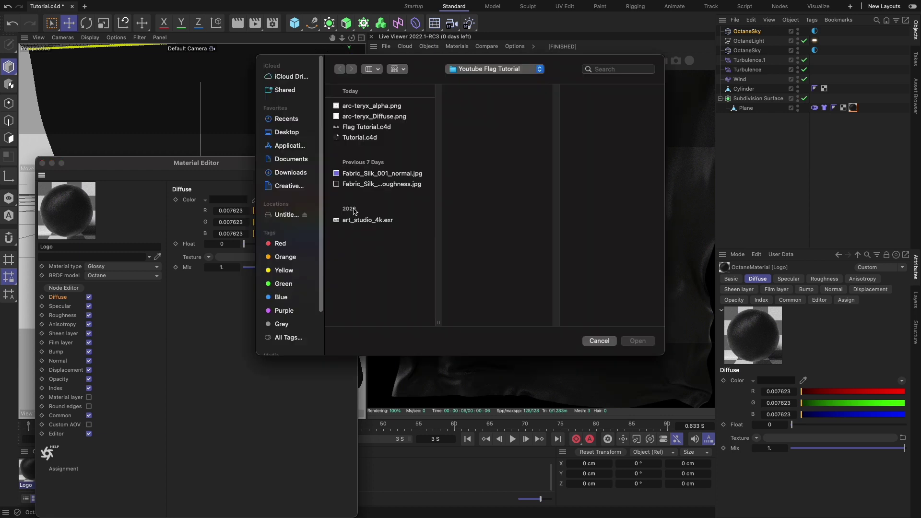
left_click(365, 117)
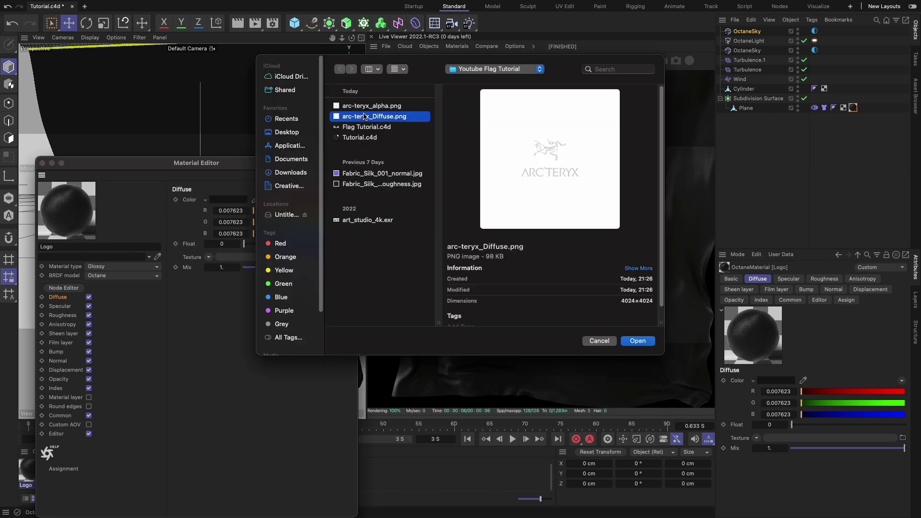
left_click(638, 342)
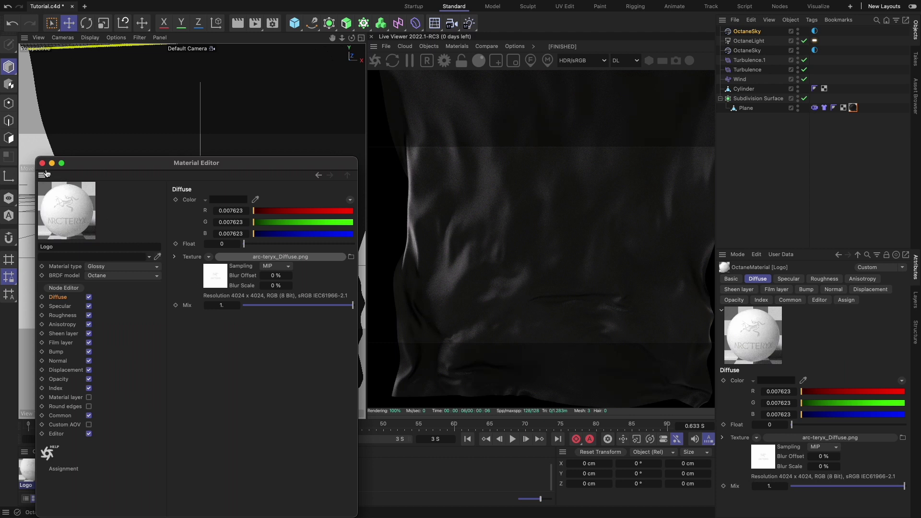
left_click(42, 163)
Create an Octane Mix Material with Fabric as Material1 and Logo as Material2
left_click(41, 452)
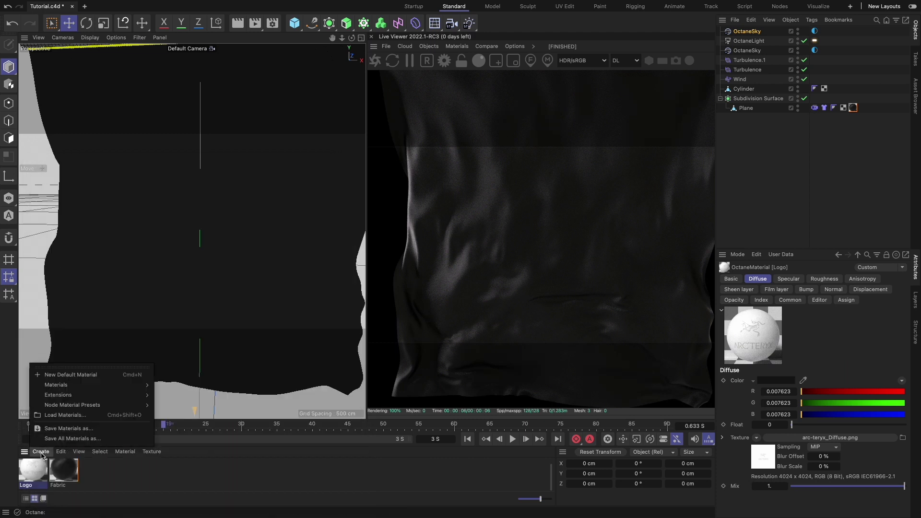
mouse_move(72, 395)
mouse_move(169, 397)
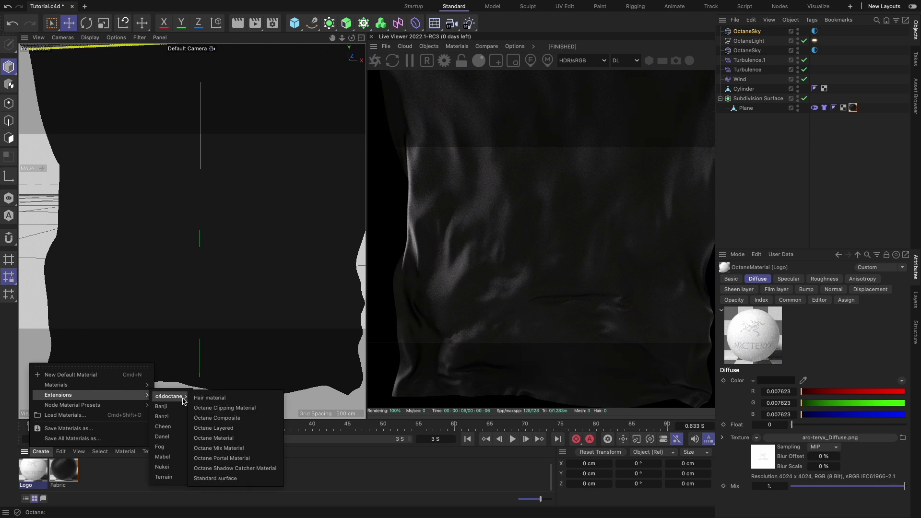
left_click(219, 448)
double_click(32, 469)
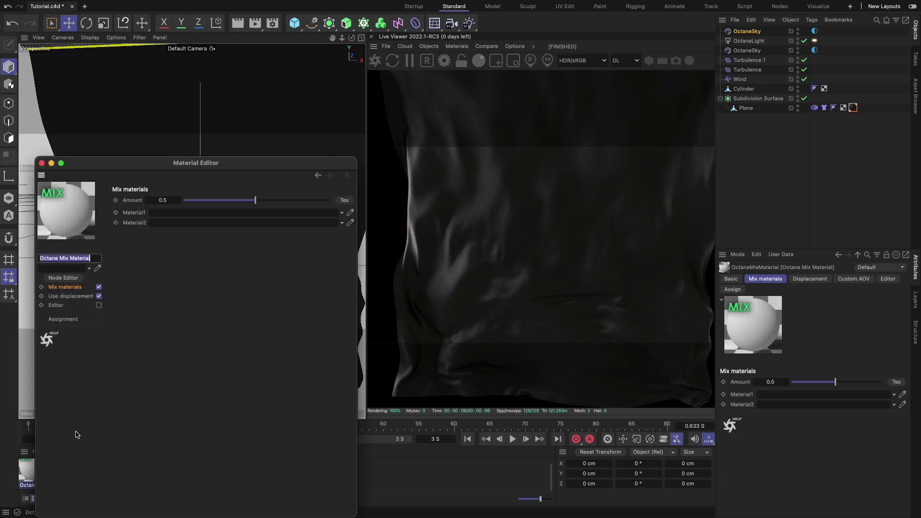
left_click_drag(158, 165, 214, 56)
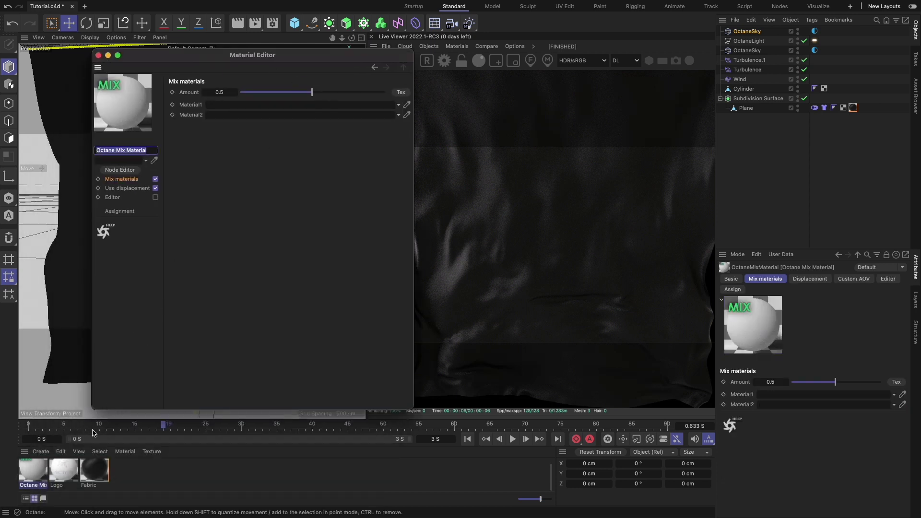
left_click_drag(91, 428, 226, 115)
left_click_drag(95, 471, 245, 107)
Drive the mix material's Amount with a texture, using the image arc-teryx_alpha.png
left_click(401, 92)
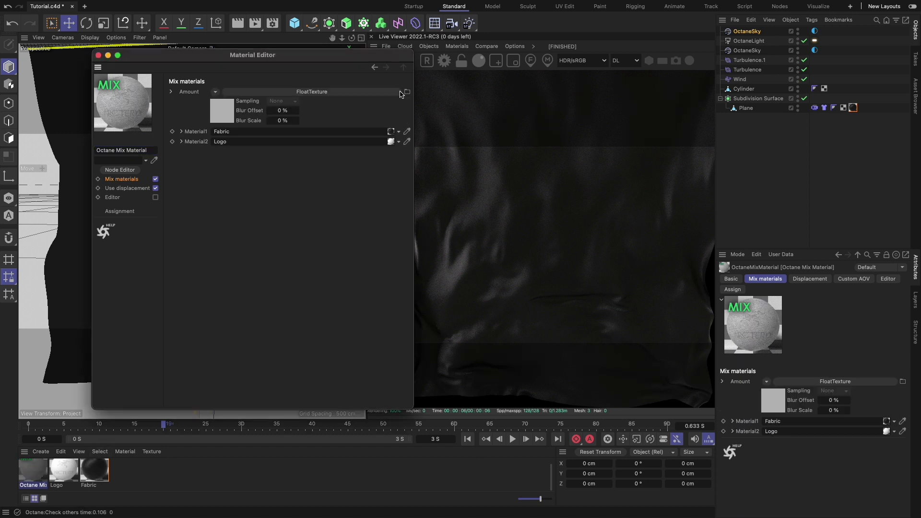
left_click(407, 92)
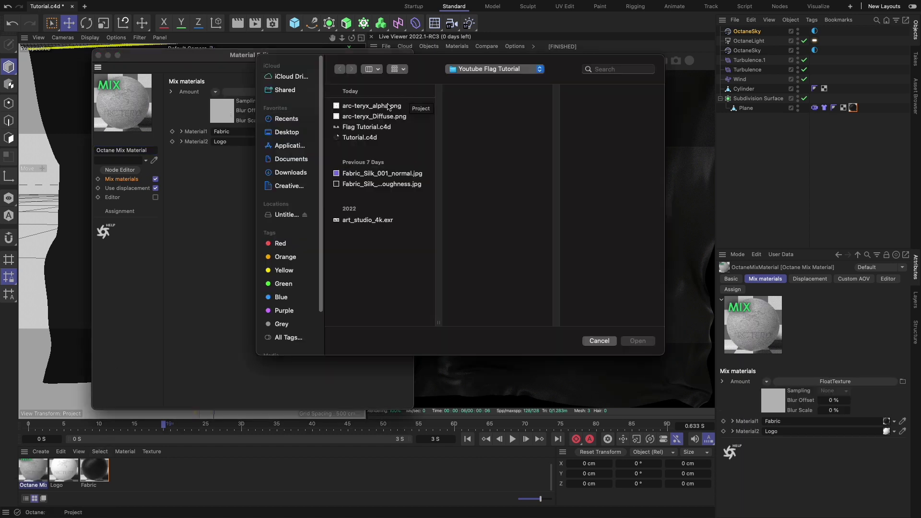
left_click(382, 106)
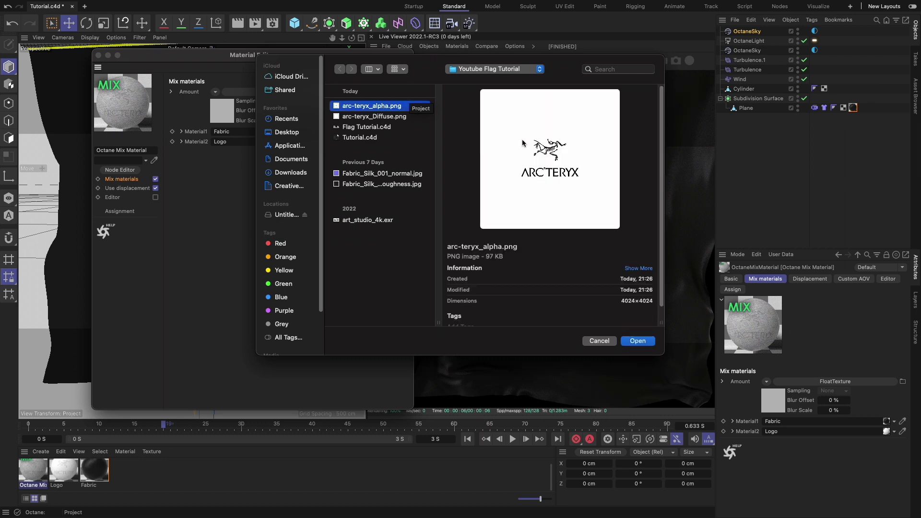
left_click(637, 342)
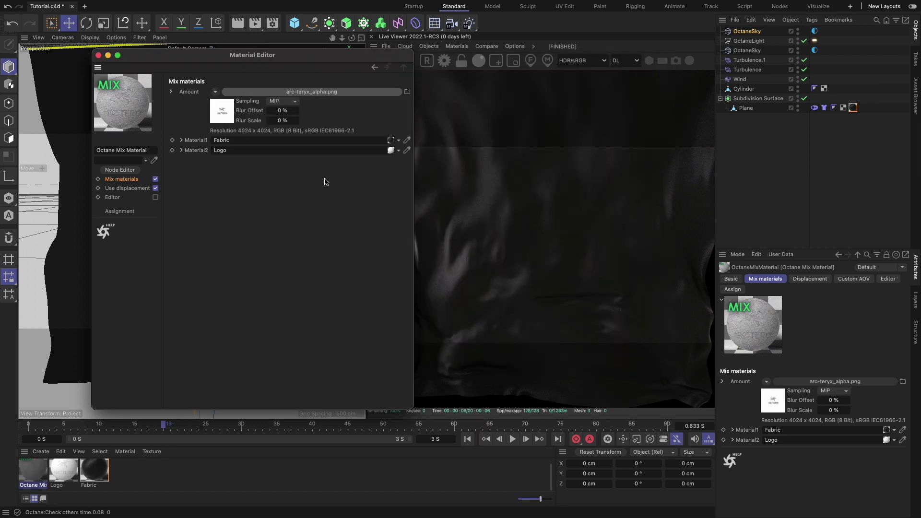
Close the mix material's editor and assign the Octane Mix Material to the Plane in place of its Fabric material
left_click(99, 56)
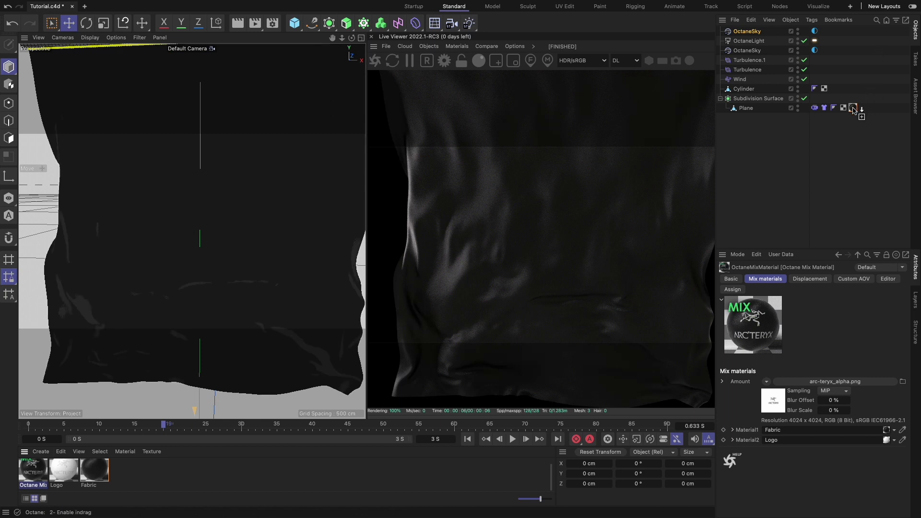
left_click_drag(854, 110, 853, 108)
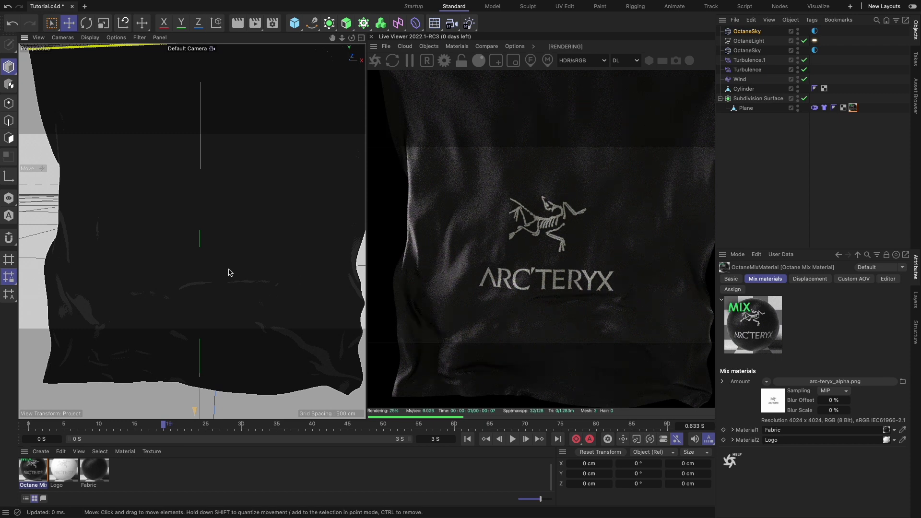
Examine the Arc'teryx logo and cloth folds in the live render from close, angled and wide views
scroll(226, 268, "up", 5)
scroll(232, 222, "up", 2)
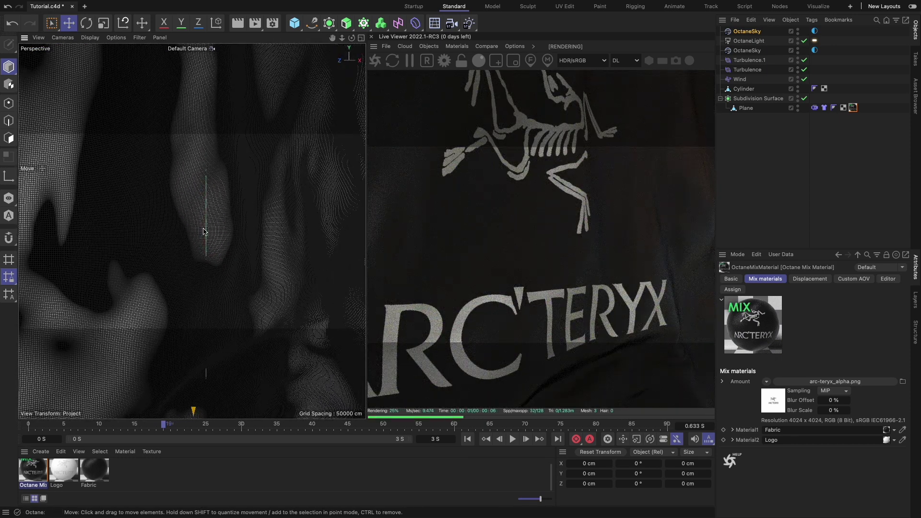
right_click_drag(186, 229, 114, 237, "alt")
middle_click_drag(113, 237, 168, 226, "alt")
right_click_drag(157, 224, 192, 222, "alt")
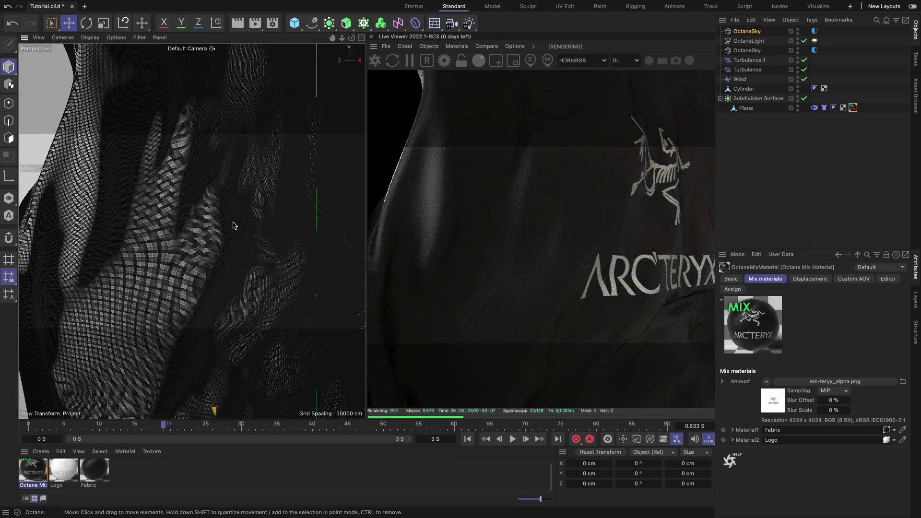
middle_click_drag(260, 230, 137, 232, "alt")
left_click_drag(199, 234, 124, 232, "alt")
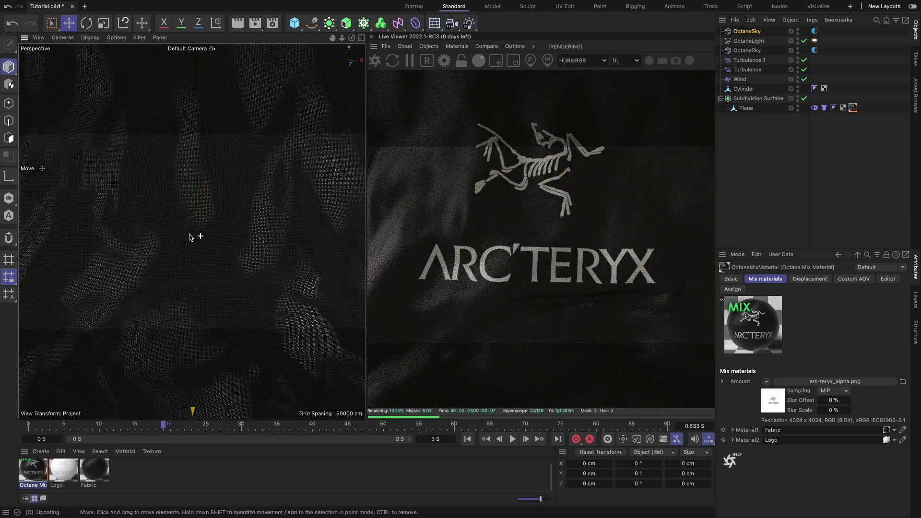
left_click_drag(197, 235, 244, 248, "alt")
scroll(235, 248, "down", 5)
scroll(233, 249, "up", 4)
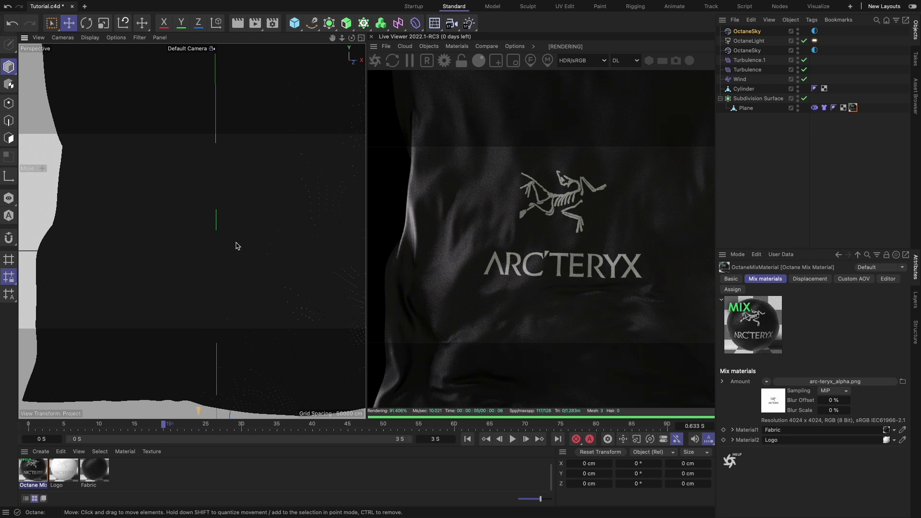
Load the path tracing preset in the Octane settings, close them, and restart the live render
left_click(444, 62)
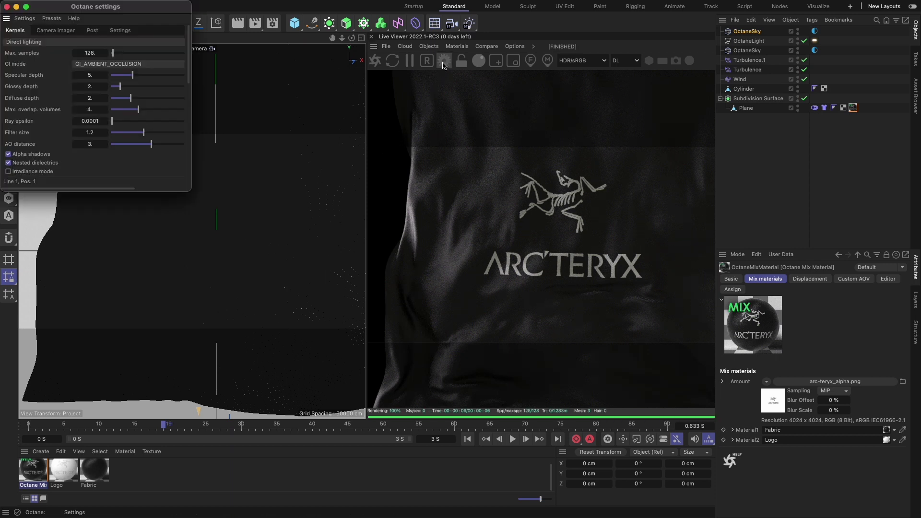
left_click(61, 31)
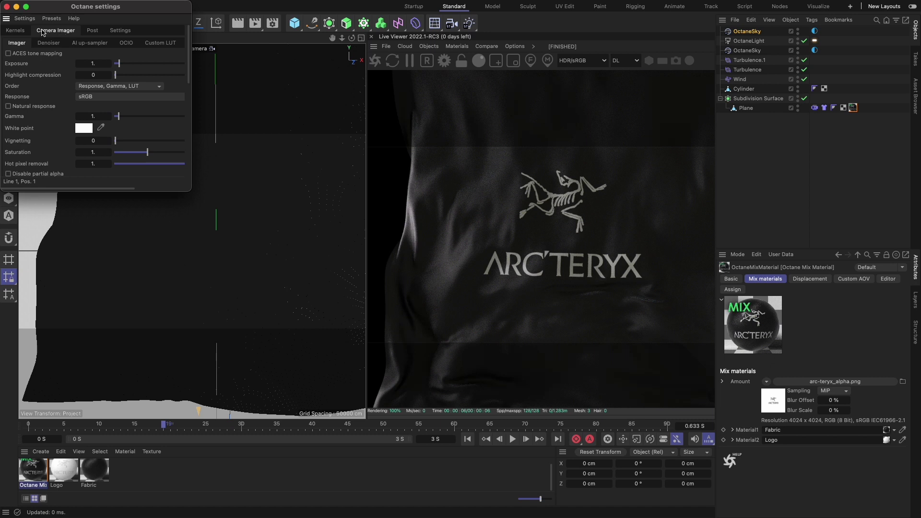
left_click(19, 31)
left_click(52, 19)
left_click(54, 61)
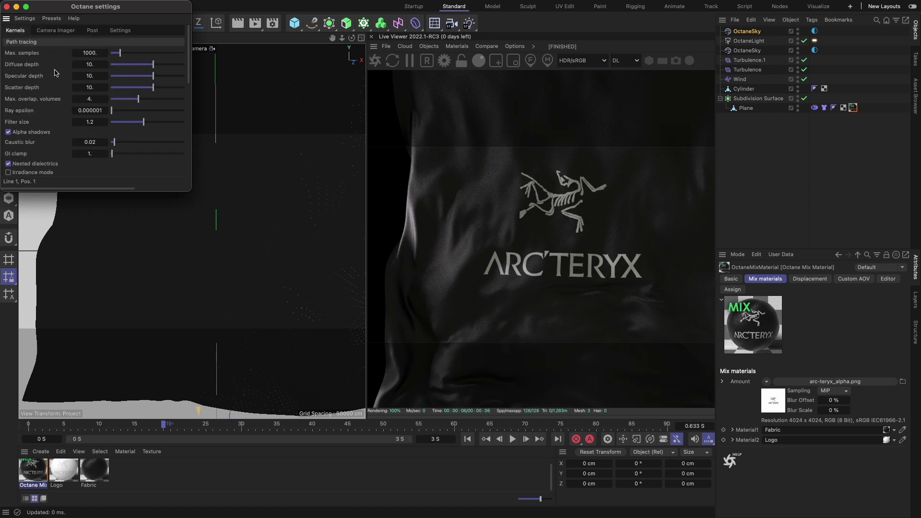
left_click(7, 7)
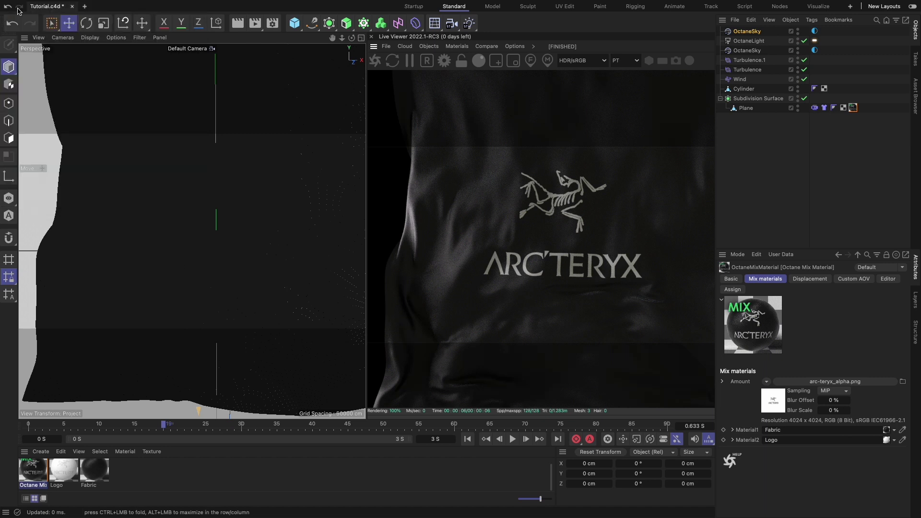
left_click(392, 60)
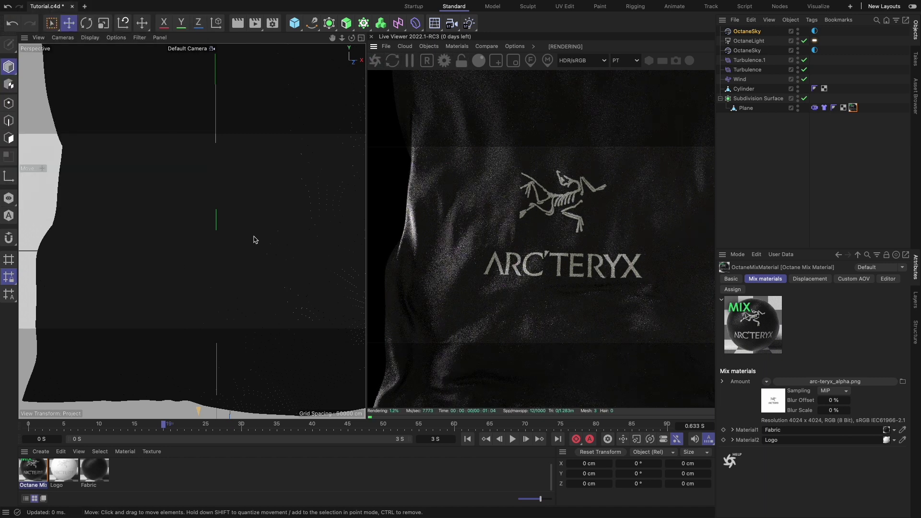
Examine the fabric weave and logo detail in the path-traced render at several zoom levels
scroll(217, 239, "up", 5)
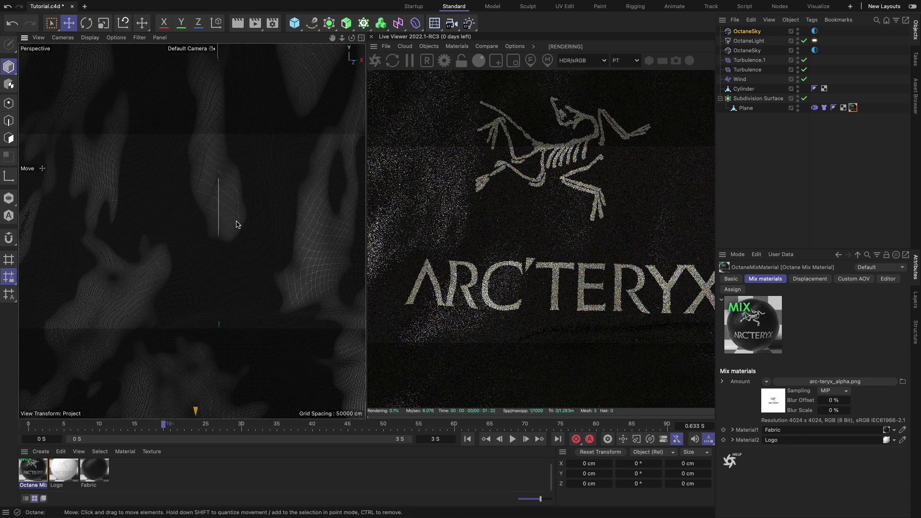
scroll(231, 220, "down", 3)
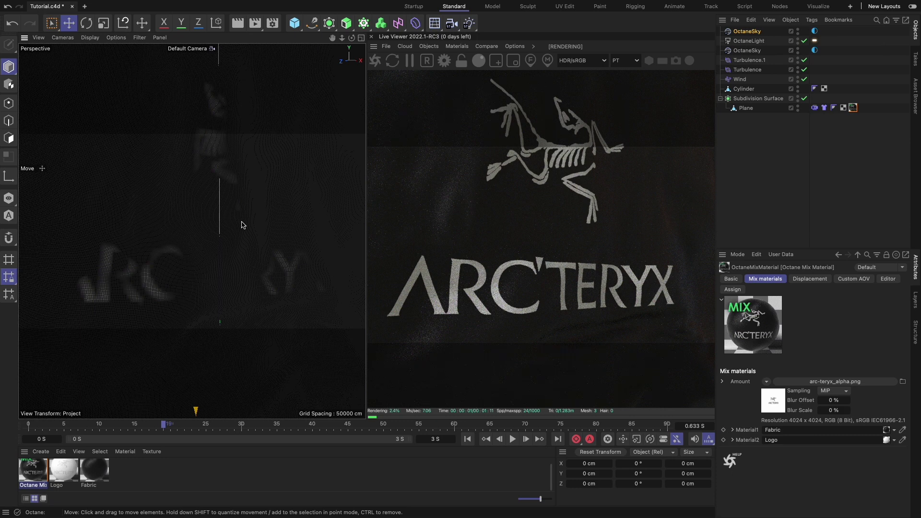
scroll(231, 223, "down", 5)
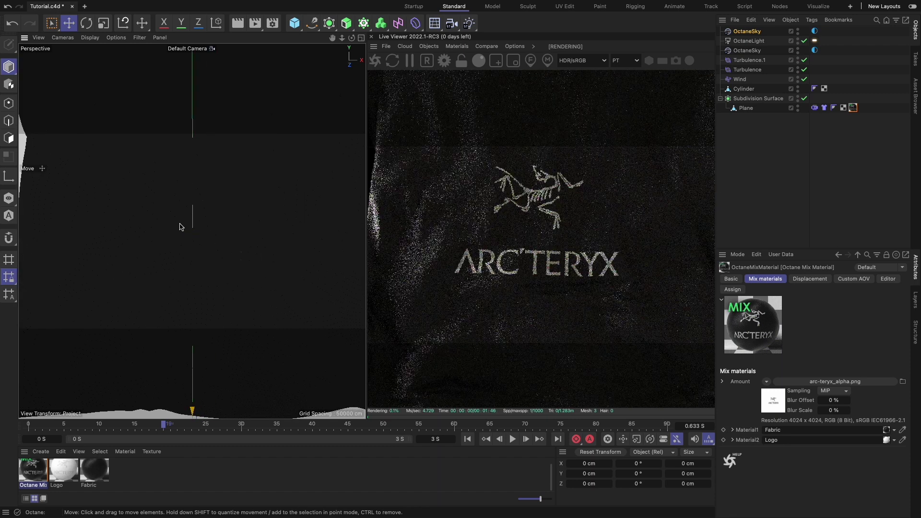
scroll(182, 228, "up", 3)
scroll(184, 232, "up", 5)
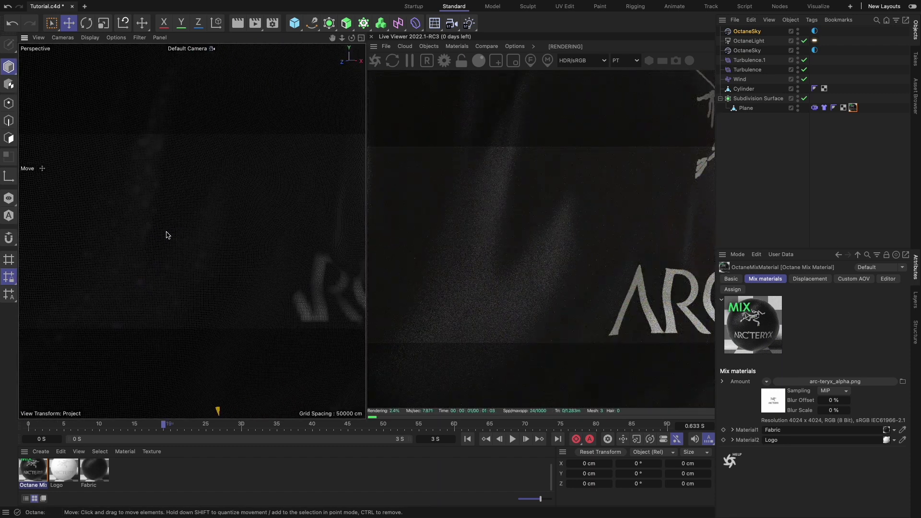
scroll(162, 237, "up", 3)
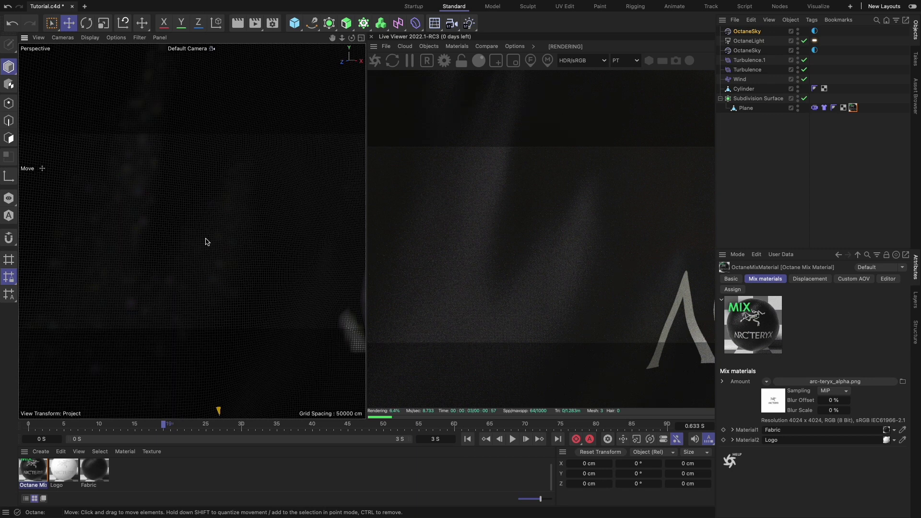
right_click_drag(210, 240, 170, 248, "alt")
middle_click_drag(215, 252, 90, 258, "alt")
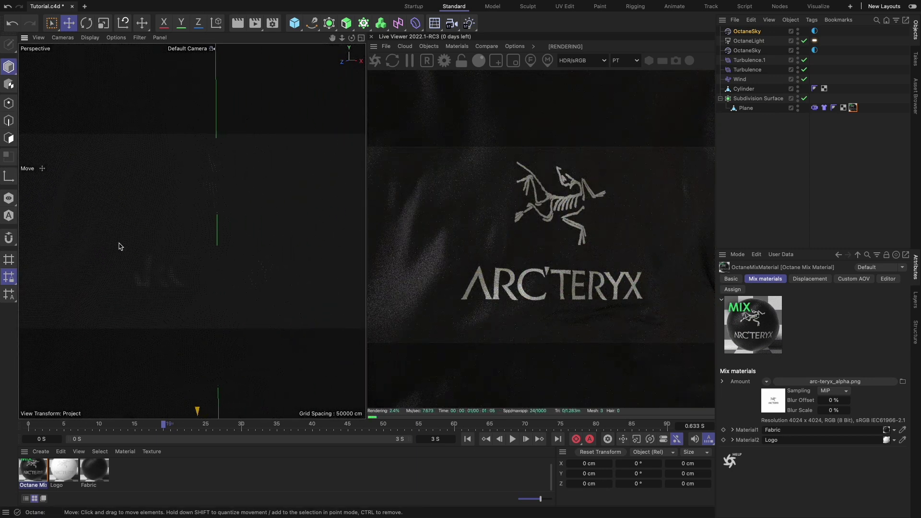
Change the locked scale of the Transform node driving the Fabric material's image textures and close its editors
double_click(90, 472)
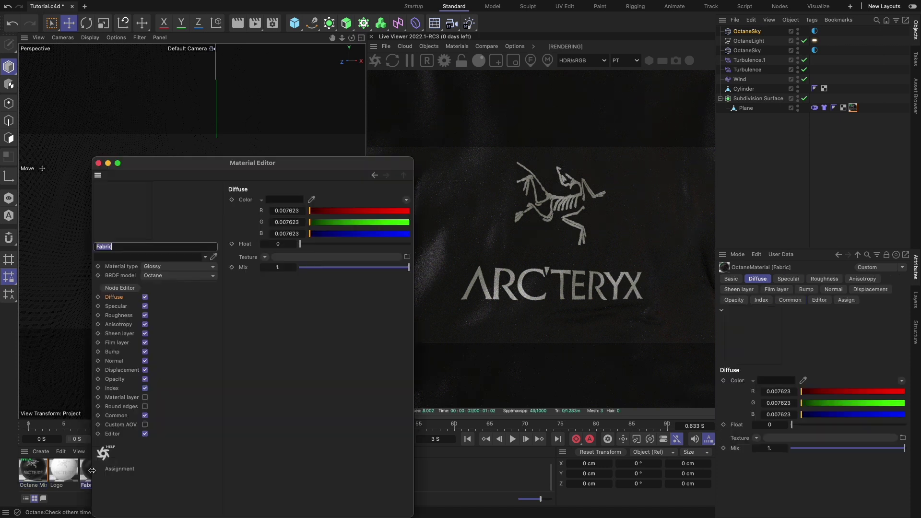
left_click(120, 288)
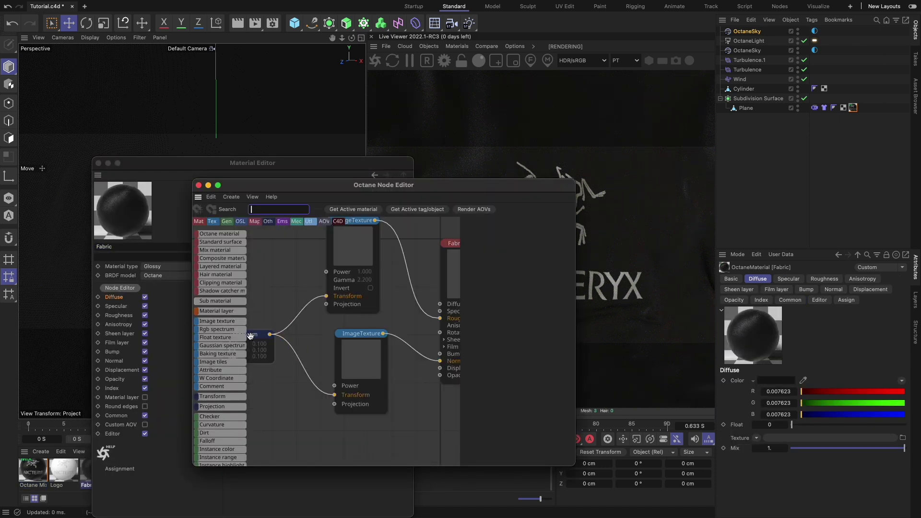
left_click(250, 334)
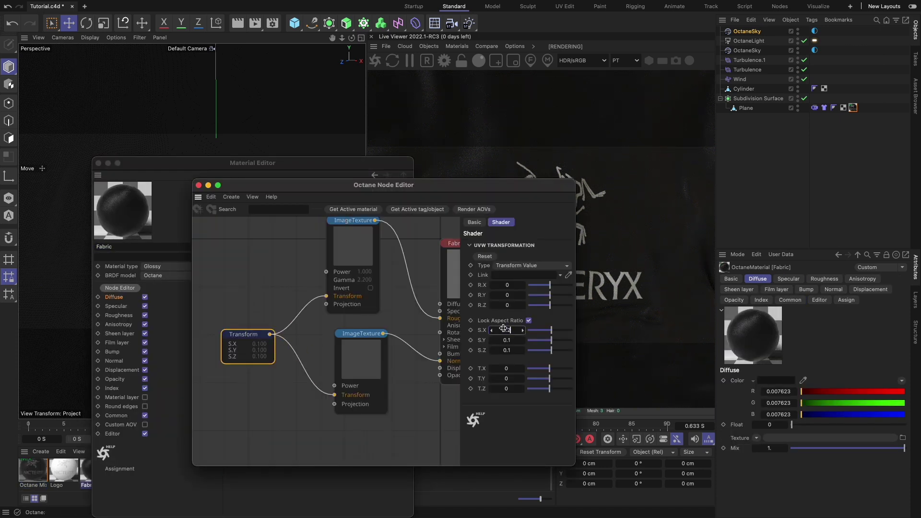
left_click(198, 185)
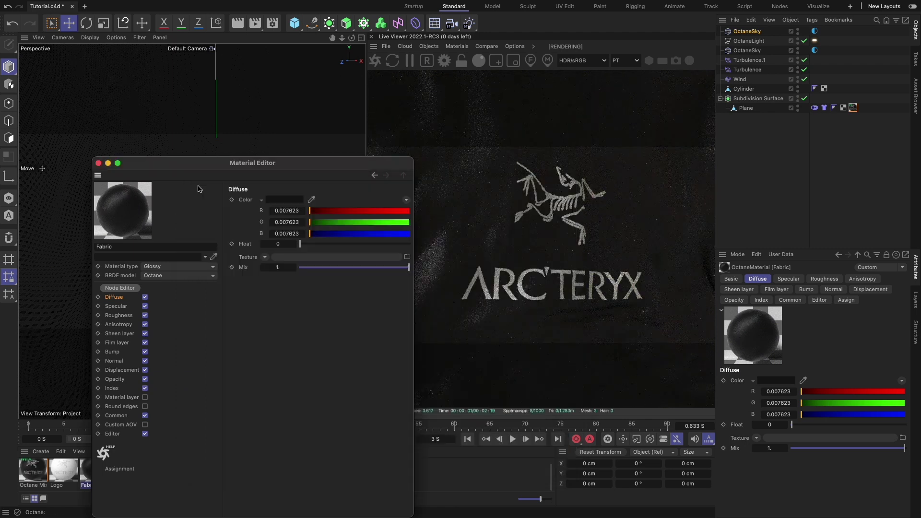
left_click(99, 163)
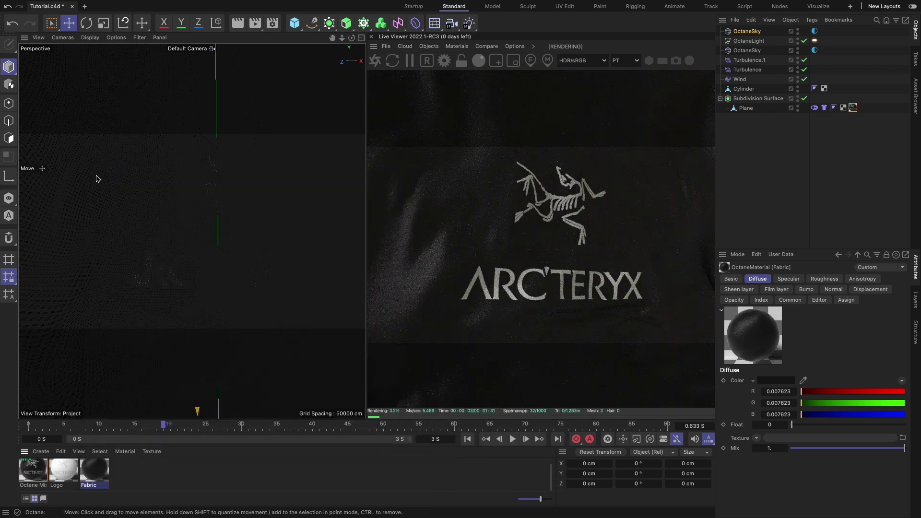
Set the Logo material's Transform node scale to 0.2 on all axes and close its editors
double_click(60, 474)
left_click(89, 288)
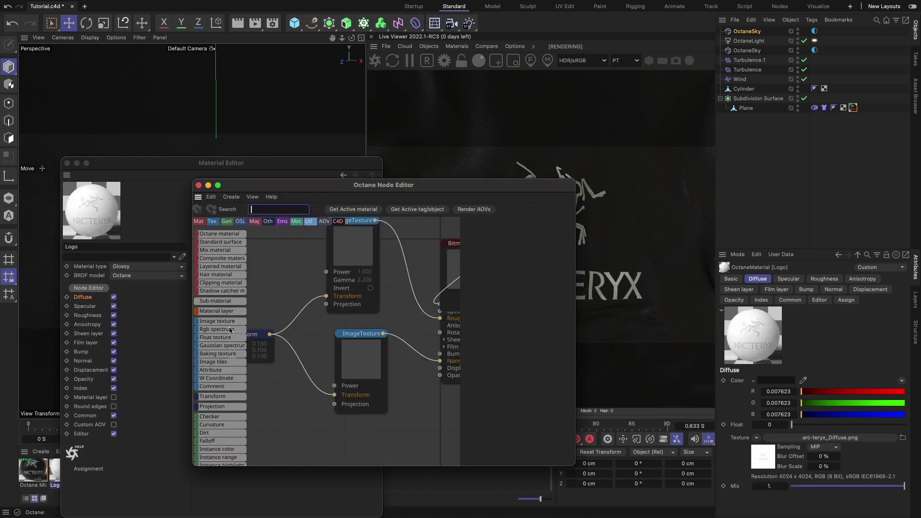
left_click(263, 336)
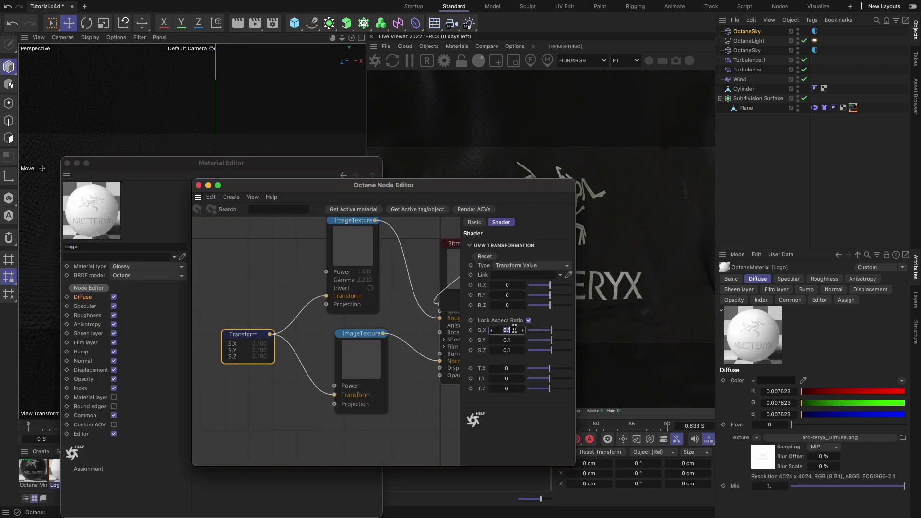
type("0.2")
key("Return")
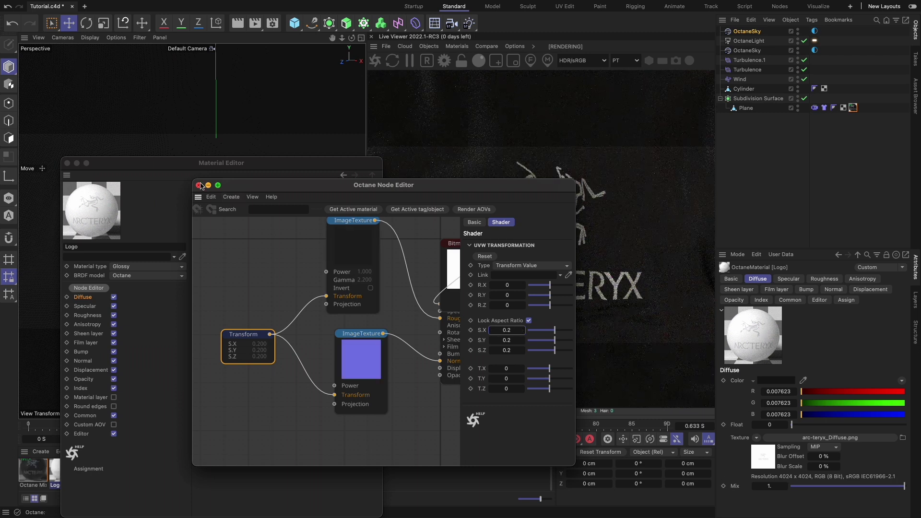
left_click(199, 185)
left_click(67, 163)
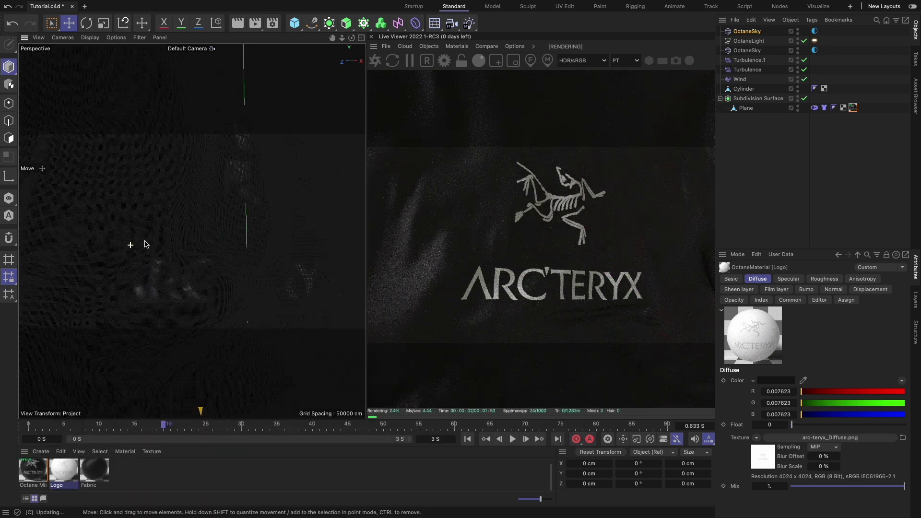
Cache the whole scene's simulation from the cache settings of the Plane's Cloth tag
scroll(144, 244, "up", 3)
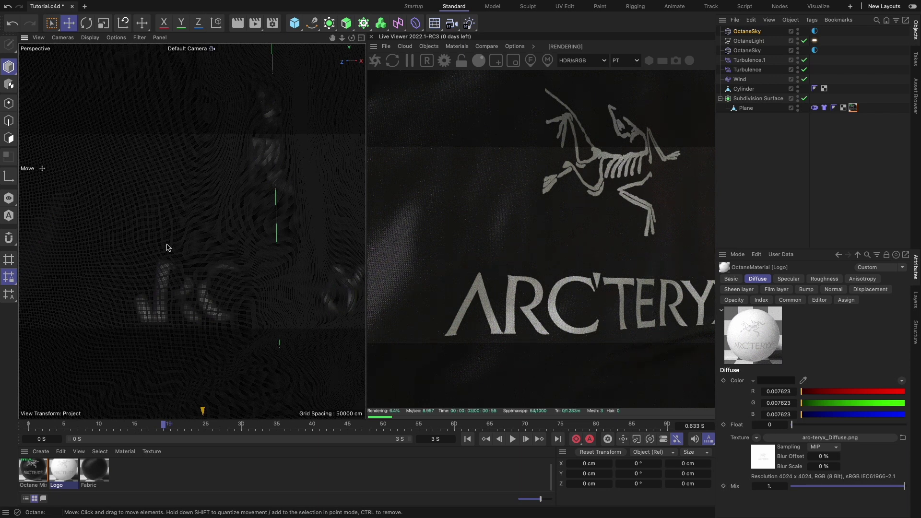
scroll(167, 246, "down", 5)
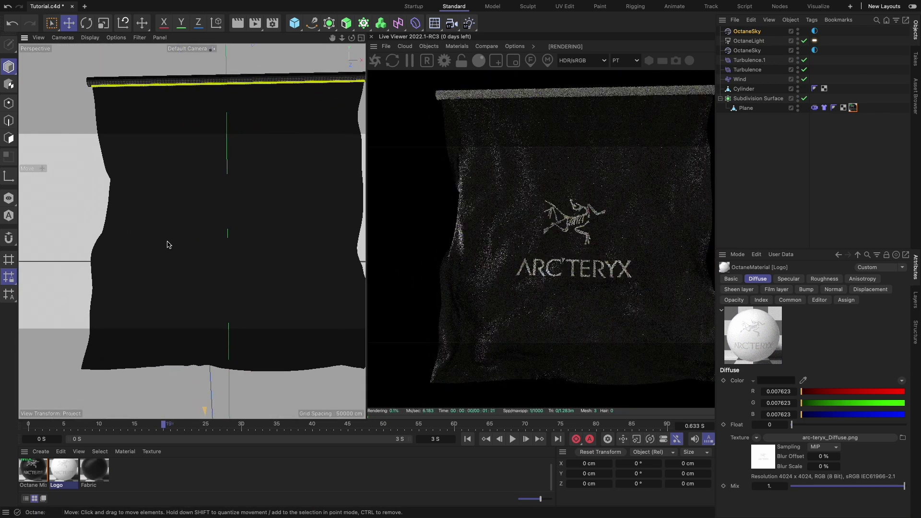
scroll(164, 251, "up", 6)
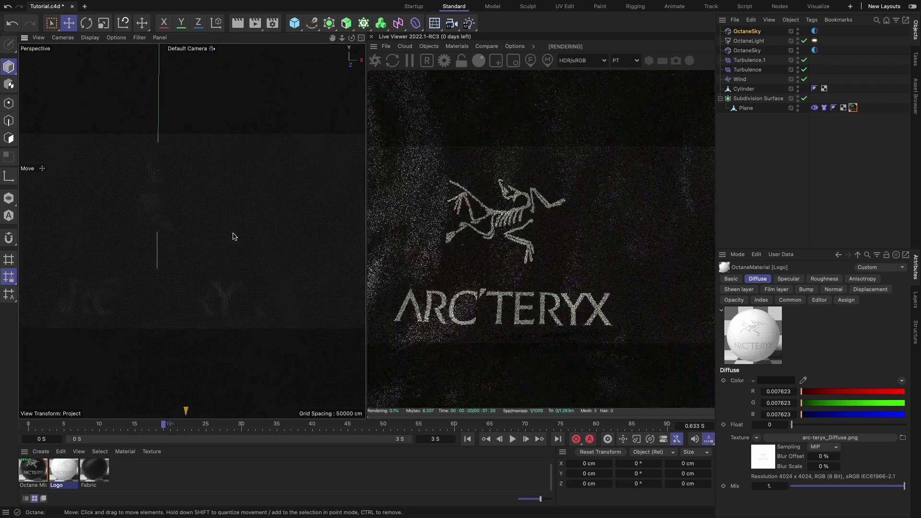
middle_click_drag(226, 238, 252, 228, "alt")
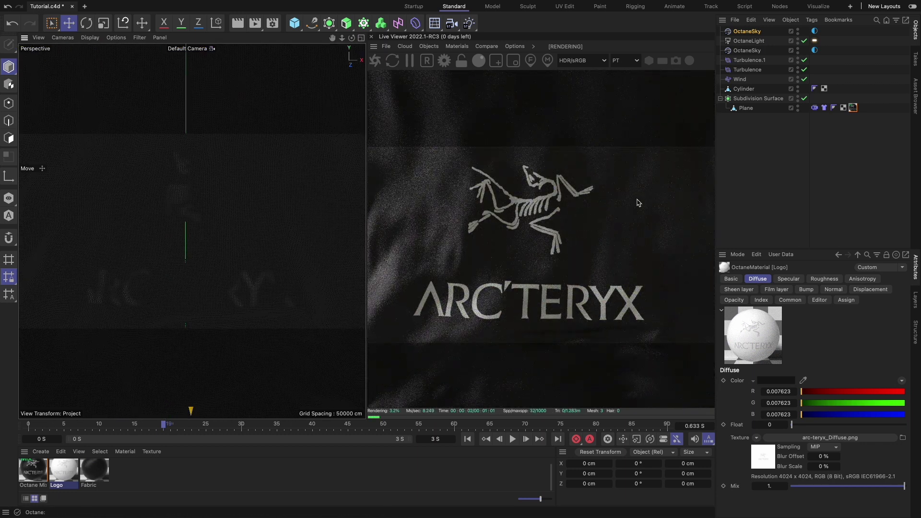
left_click(824, 108)
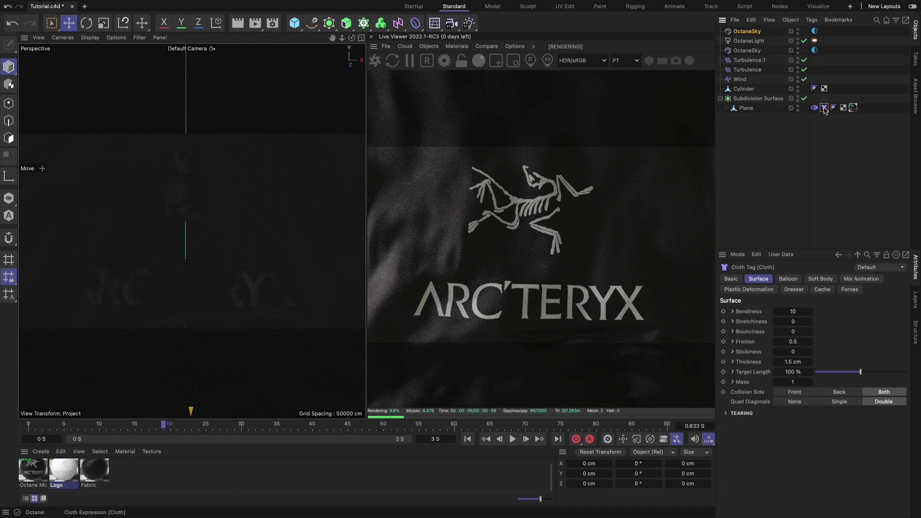
left_click(823, 289)
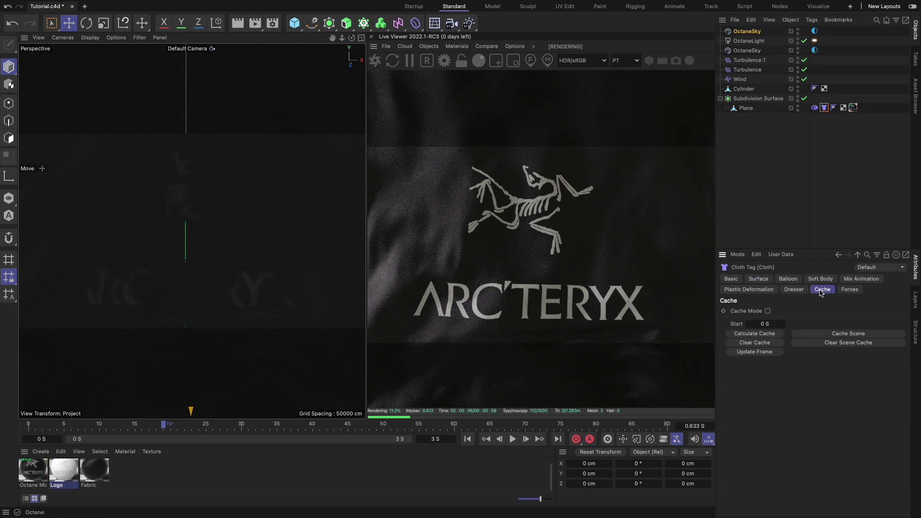
left_click(807, 334)
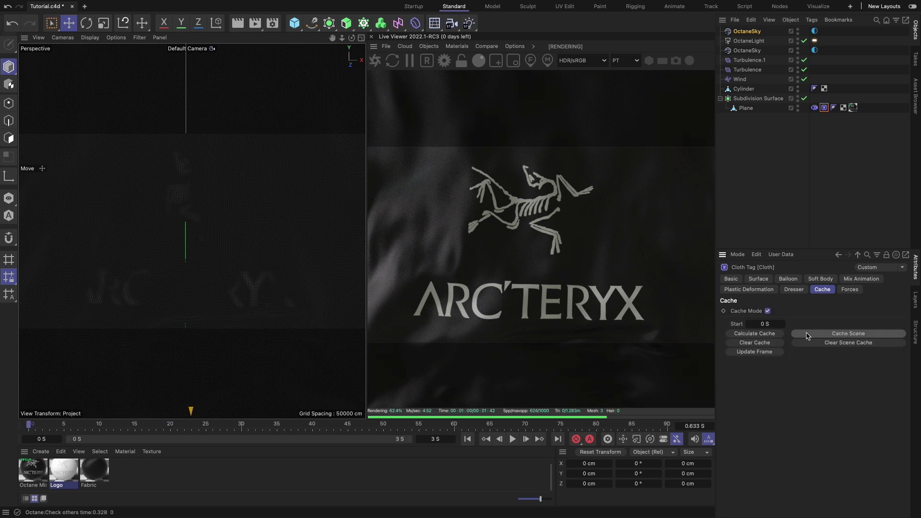
Scrub the timeline through the cached cloth animation to check the folds and logo at different frames
left_click_drag(220, 424, 415, 417)
left_click(411, 425)
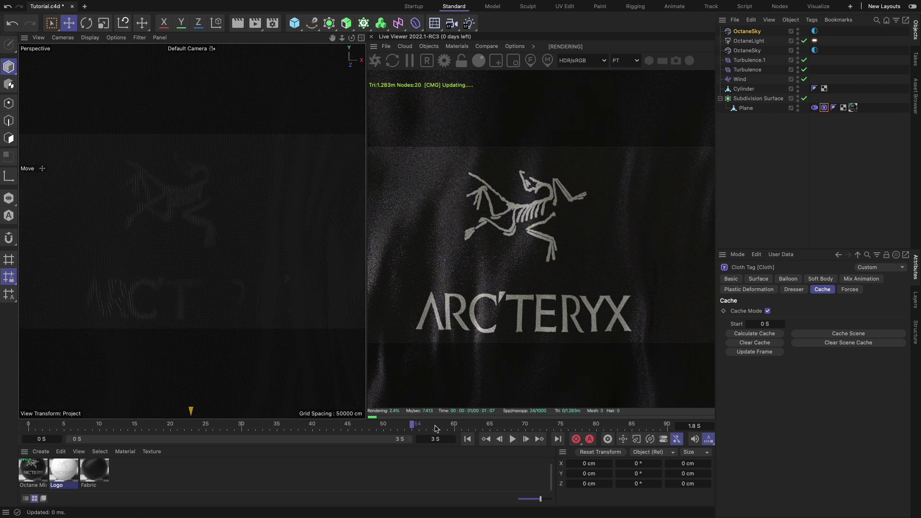
left_click(482, 424)
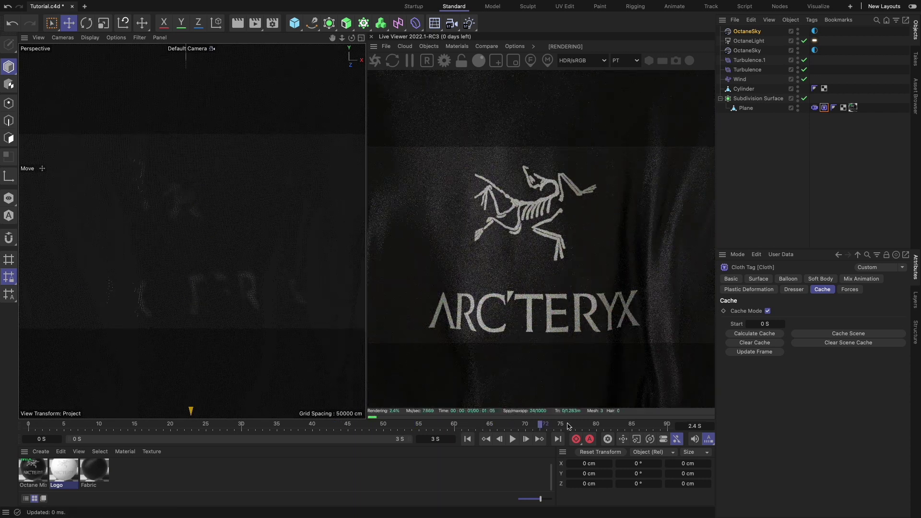
Compare the logo and cloth folds at frames 79 and 29 of the cached animation
left_click(545, 425)
left_click(589, 425)
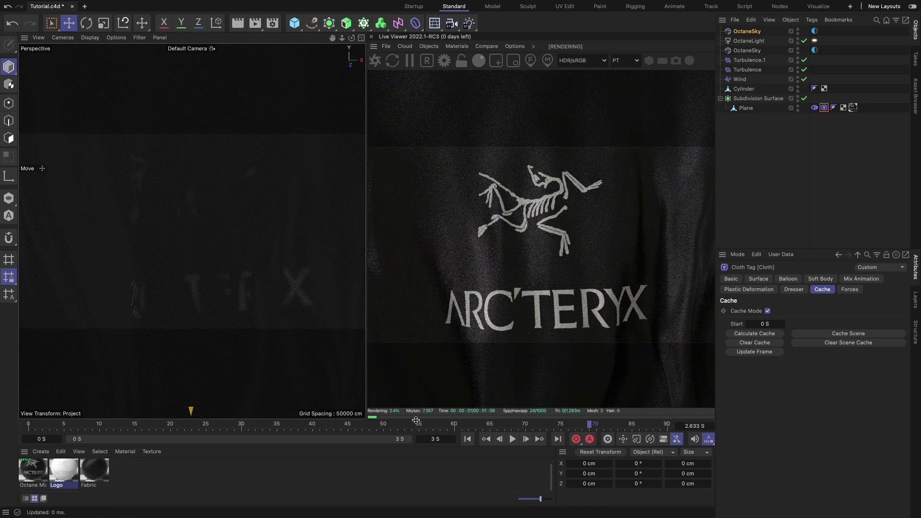
left_click(234, 425)
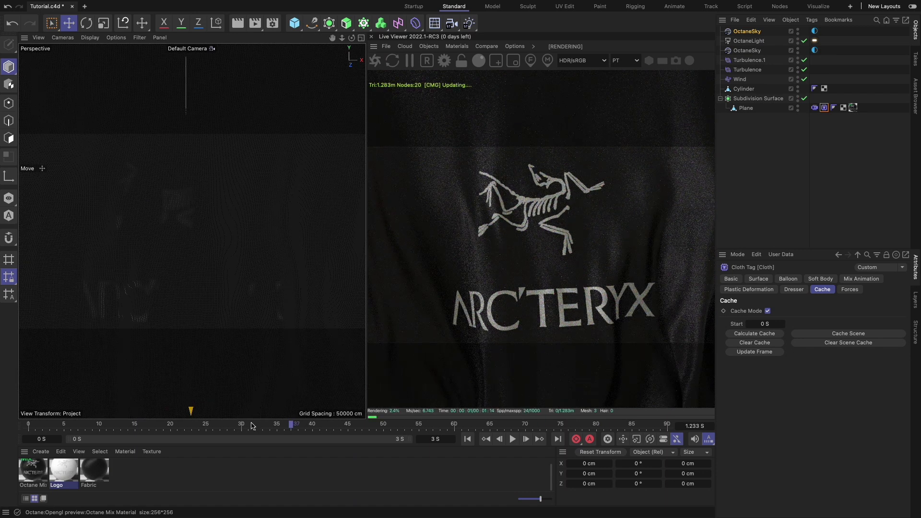
Extend the project timeline's end time to 6 seconds
double_click(435, 438)
type("5")
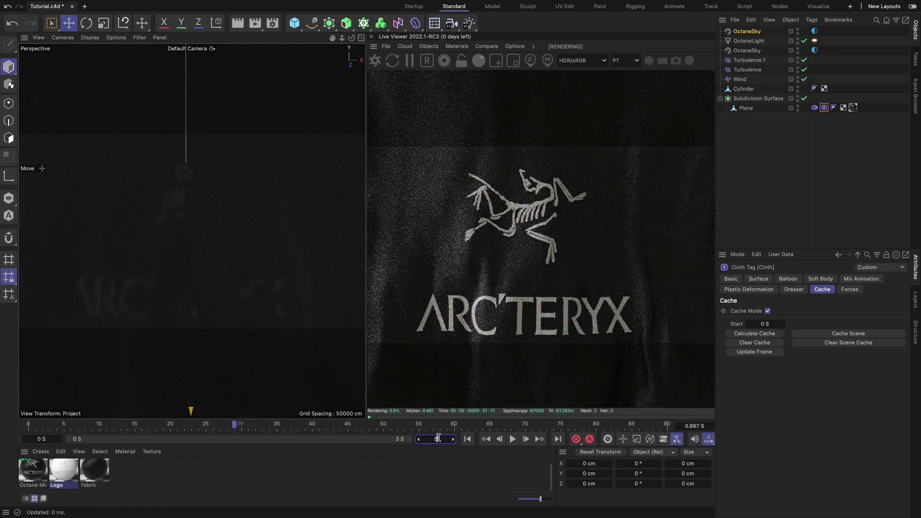
key("Return")
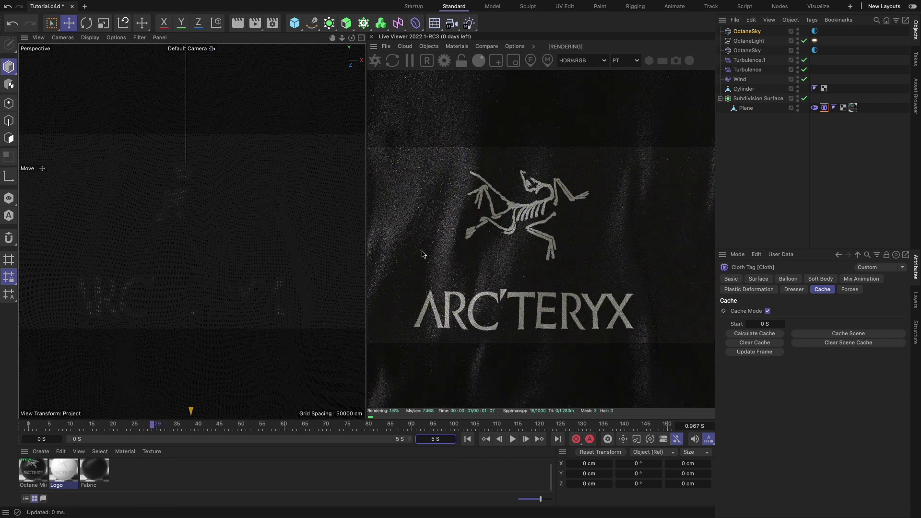
type("6")
key("Return")
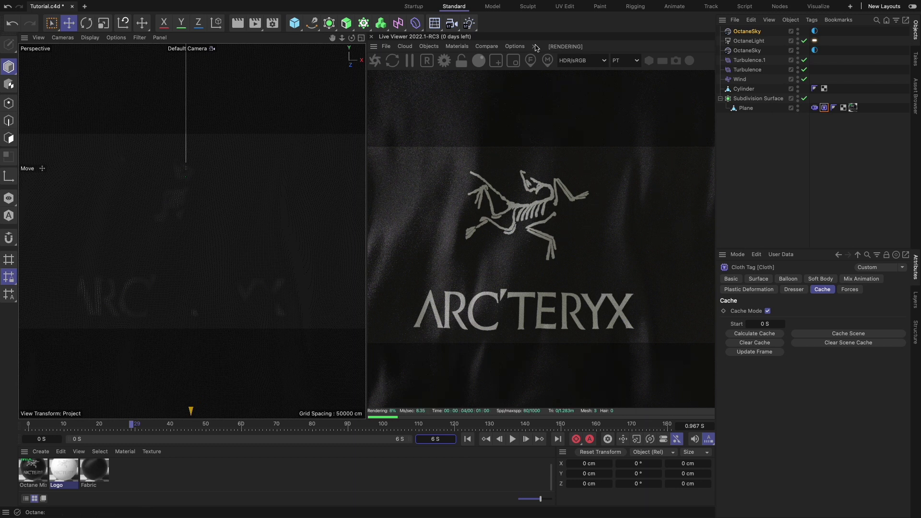
Add an Octane camera with a focal length of 100 mm and look through it
left_click(427, 46)
left_click(450, 59)
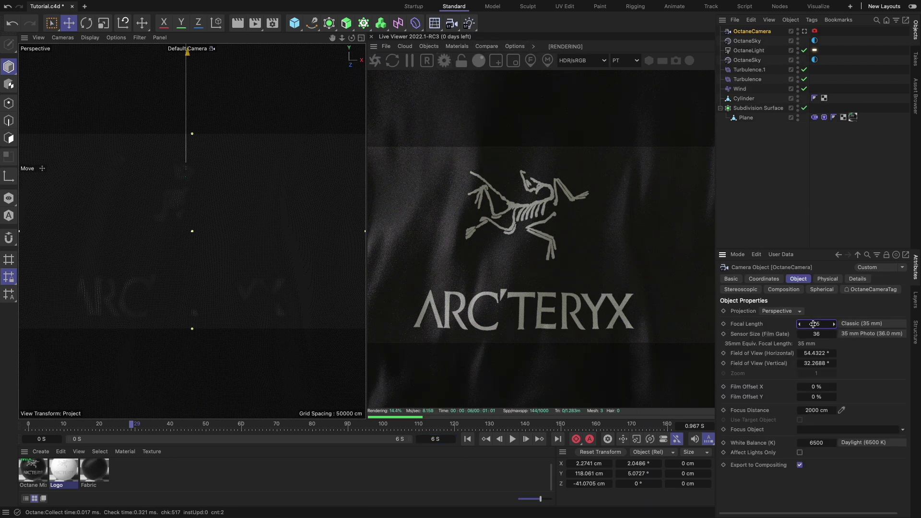
key("Return")
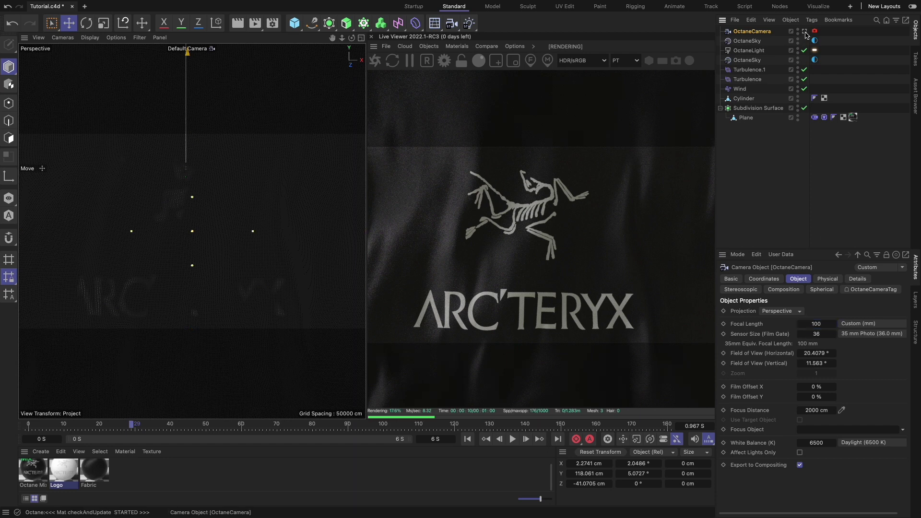
left_click(805, 31)
Set the OctaneCamera's heading and pitch rotation to 0° and pull it back to frame the full logo and lettering
left_click(764, 279)
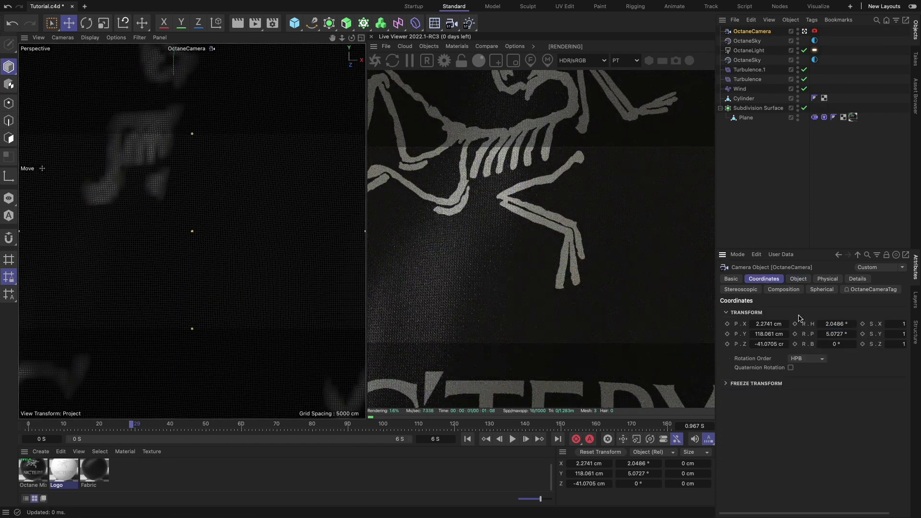
left_click(835, 324)
type("0")
left_click(830, 334)
type("0")
key("Return")
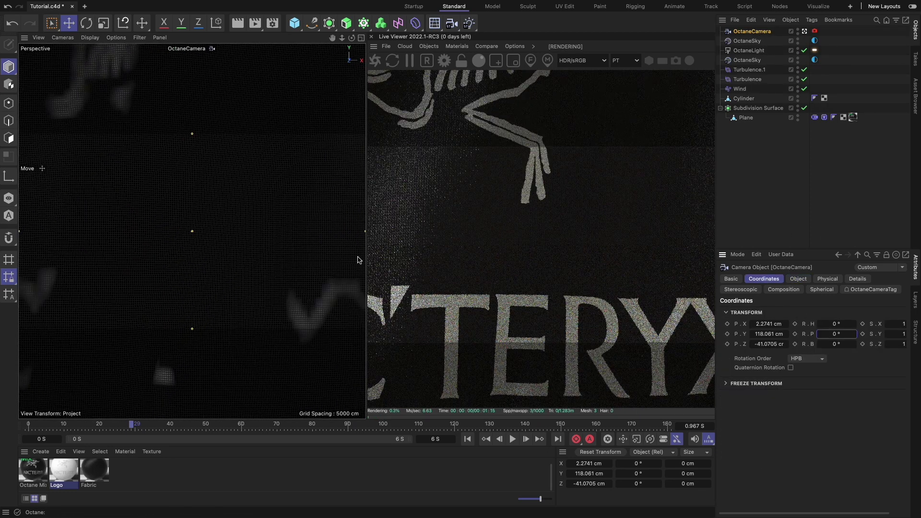
right_click_drag(231, 241, 82, 252, "alt")
middle_click_drag(208, 239, 199, 251, "alt")
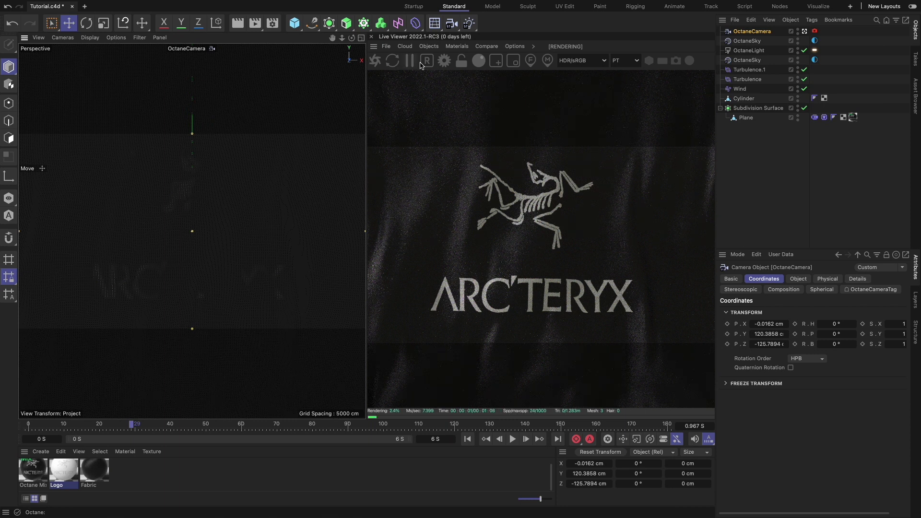
Set the path tracing kernel's maximum samples to 500 and close the Octane settings
left_click(444, 61)
left_click(84, 53)
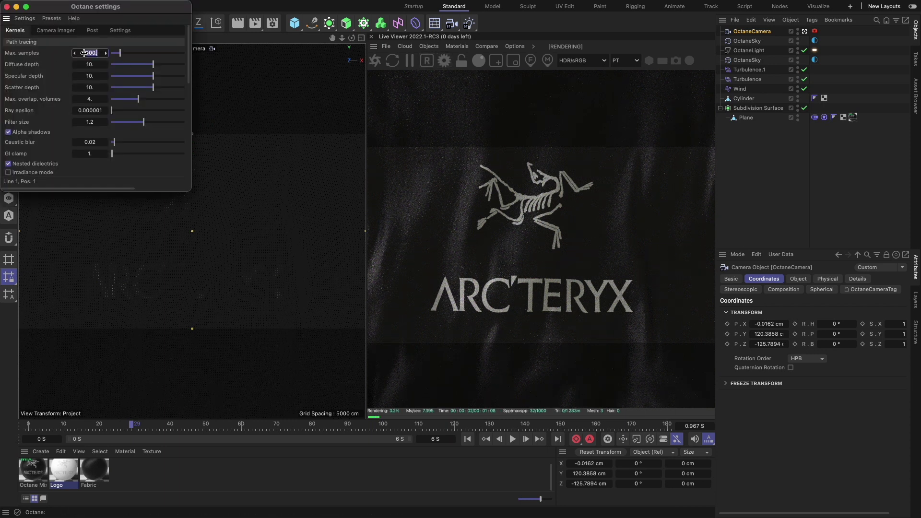
type("500")
key("Return")
left_click(7, 6)
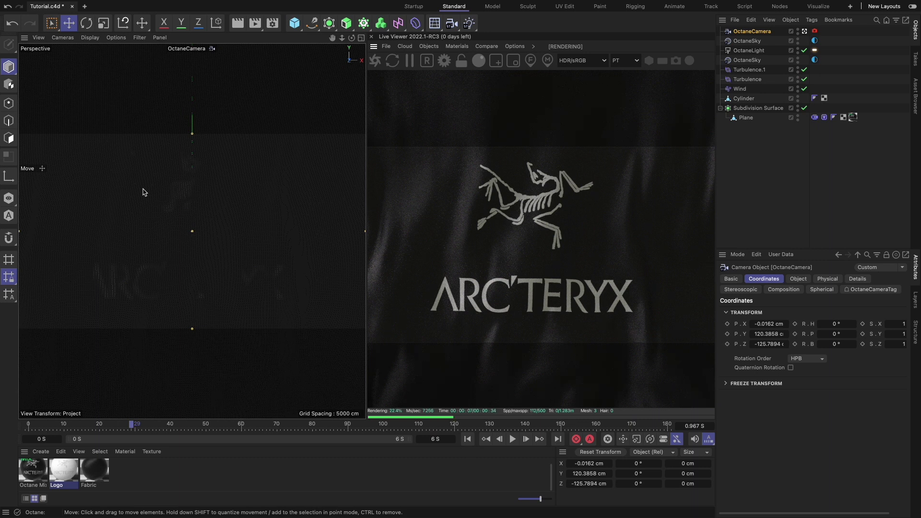
Choose Octane Renderer in the render settings and set the output size to 1920 x 1080 pixels
left_click(272, 23)
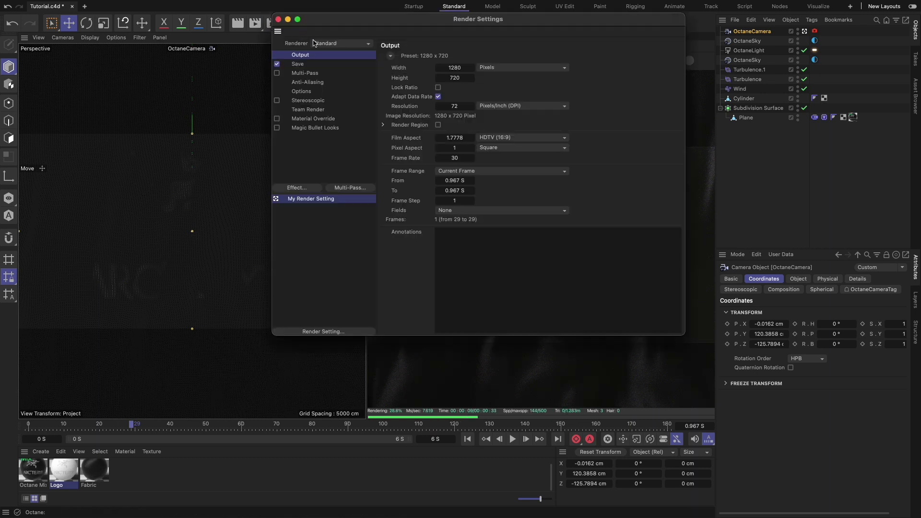
left_click(338, 43)
left_click(344, 95)
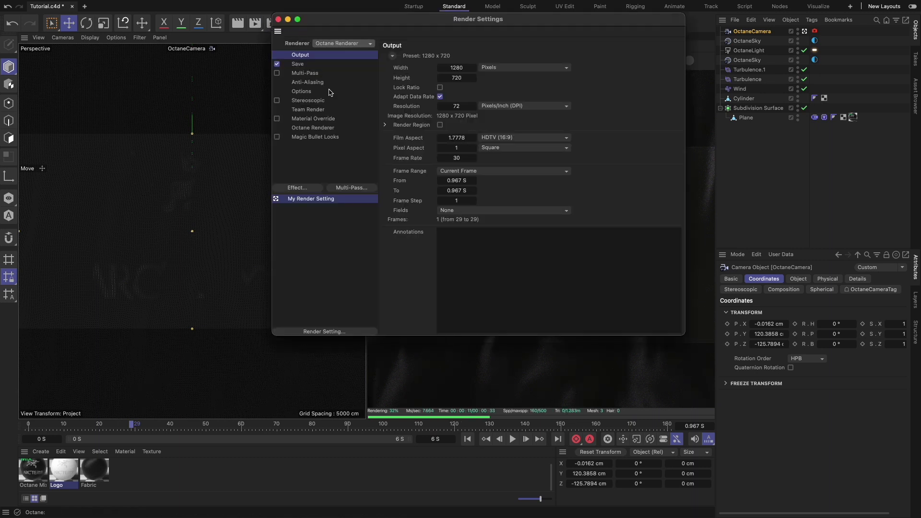
double_click(454, 68)
type("1920")
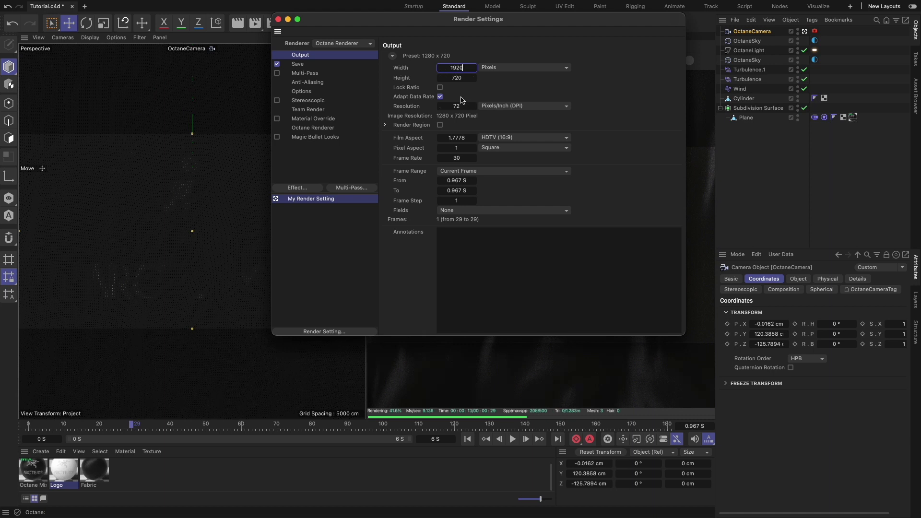
key("Tab")
type("1080")
key("Return")
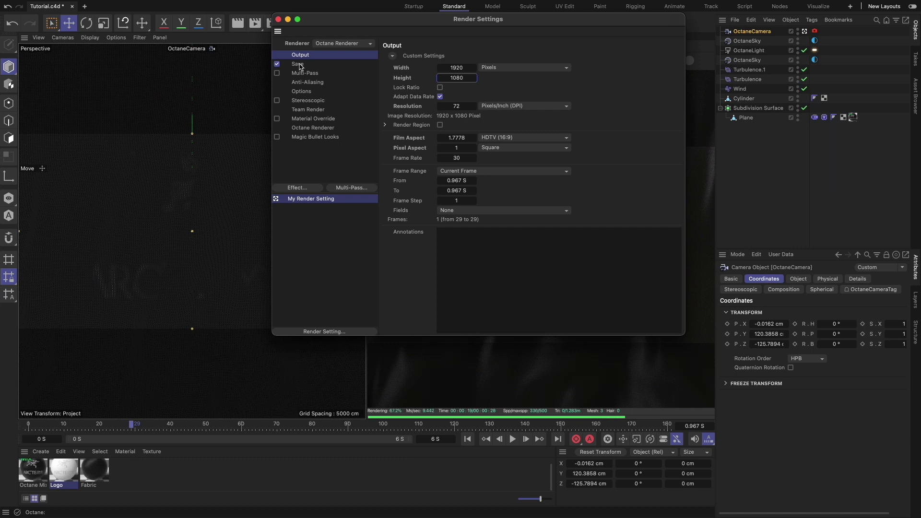
Set the render's frame range to Manual, from 2 s to 6 s
left_click(458, 171)
left_click(461, 180)
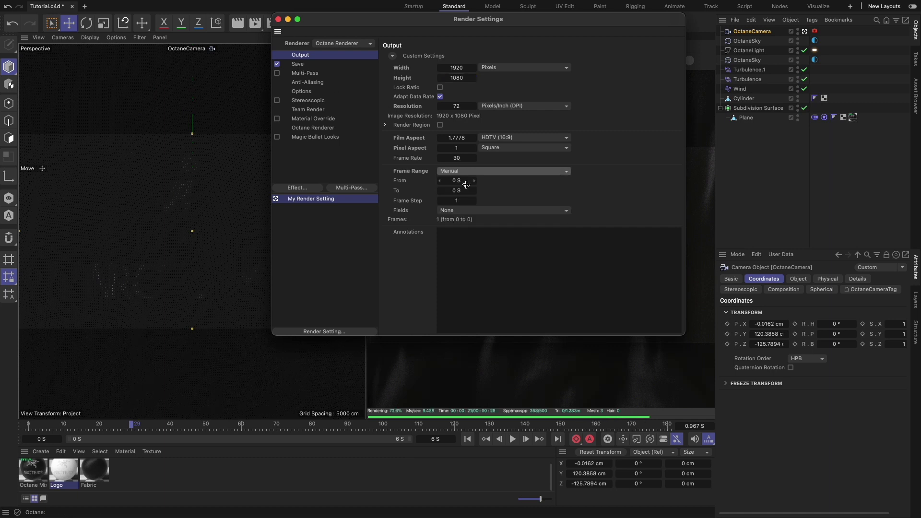
left_click(457, 191)
type("6")
key("Return")
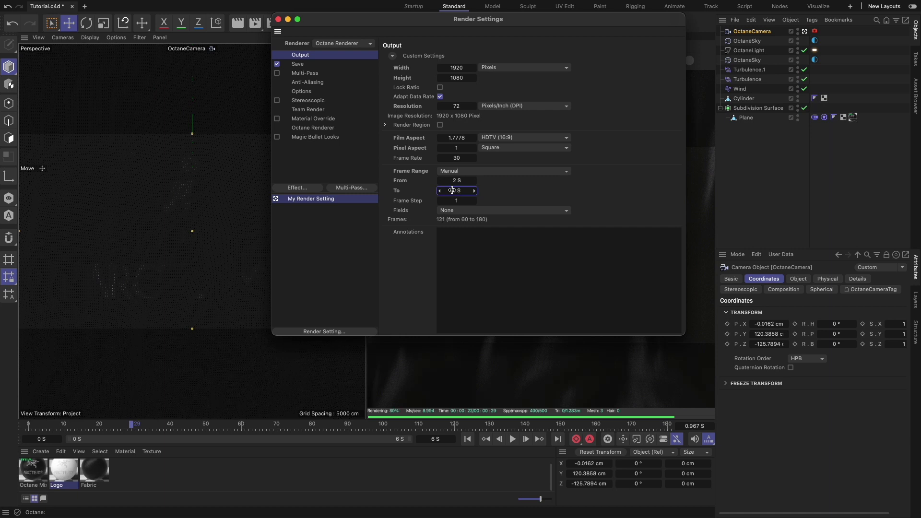
Set the render output file to "Cloth tutorial" in a new "Render V1" folder inside "Youtube Flag Tutorial", and close the render settings
left_click(298, 64)
left_click(668, 78)
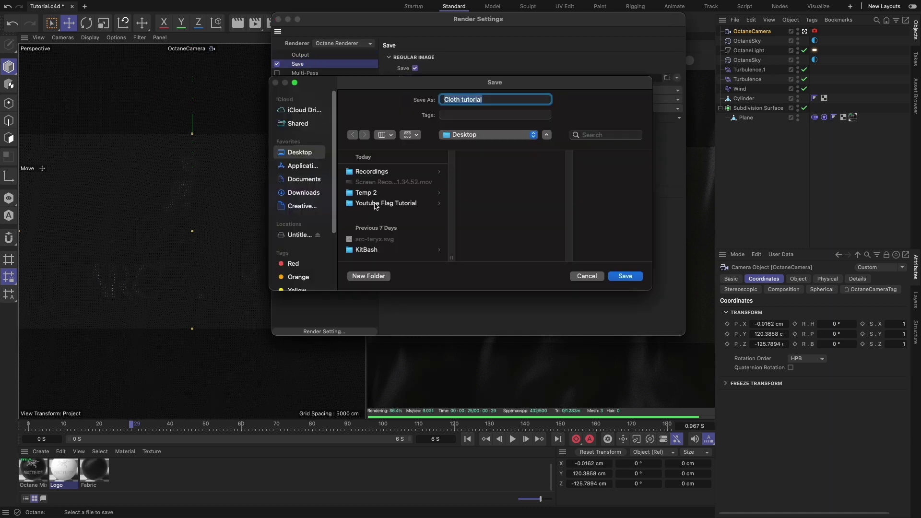
left_click(375, 203)
left_click(381, 276)
type("Re")
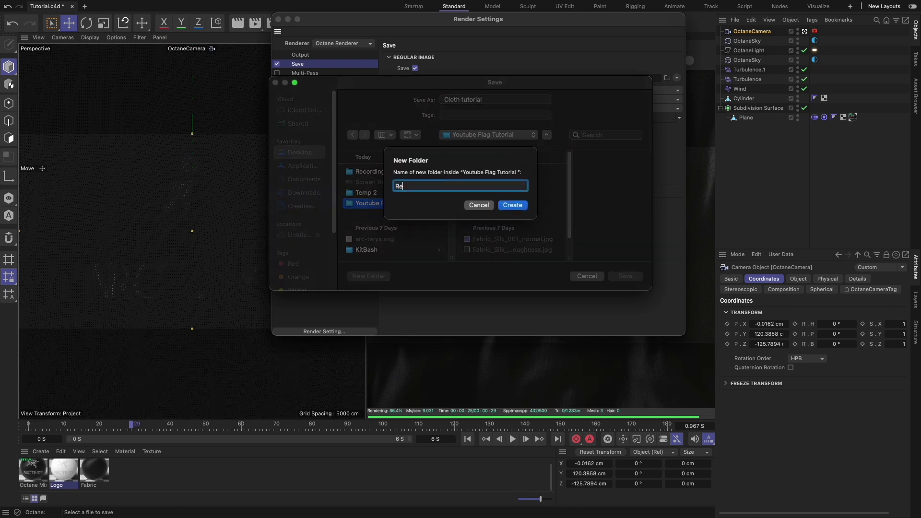
type("nder V1")
key("Return")
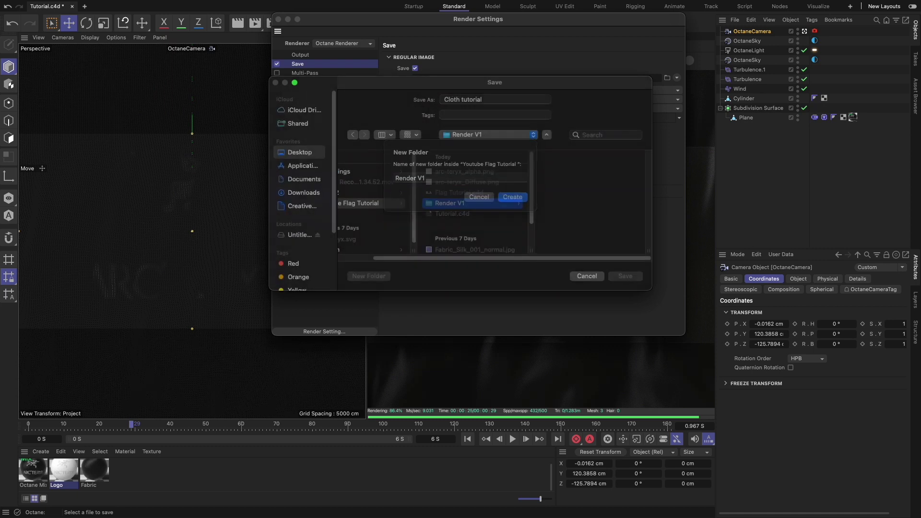
left_click(622, 276)
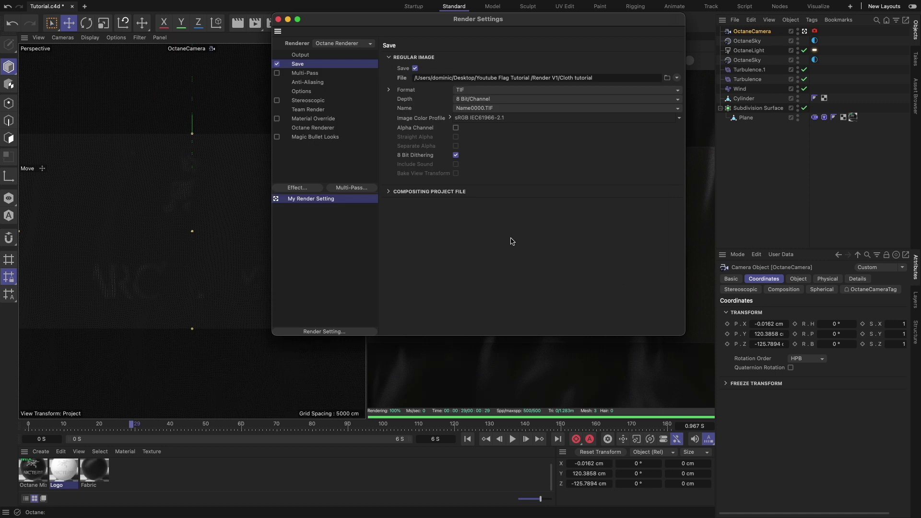
left_click(278, 19)
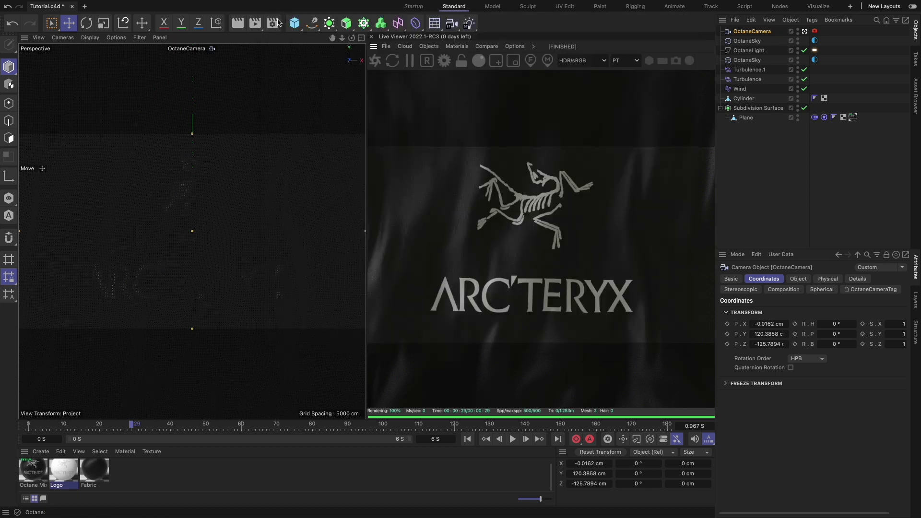
Start rendering the animation to the Picture Viewer and fit the whole frame in view at 40% zoom
left_click(254, 24)
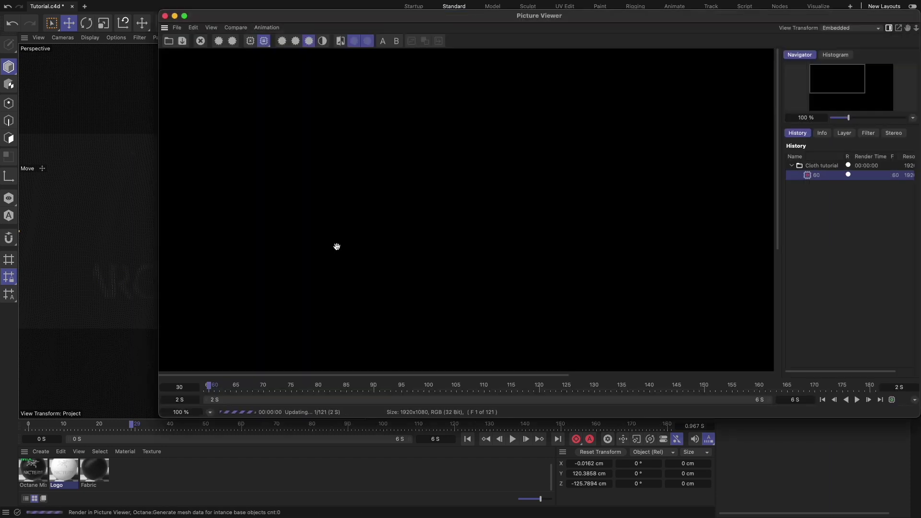
scroll(341, 256, "down", 5)
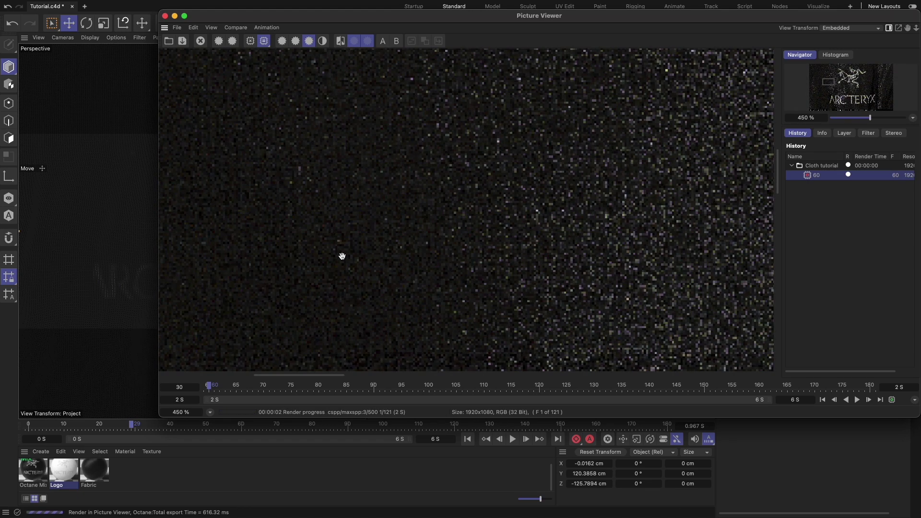
scroll(341, 255, "down", 3)
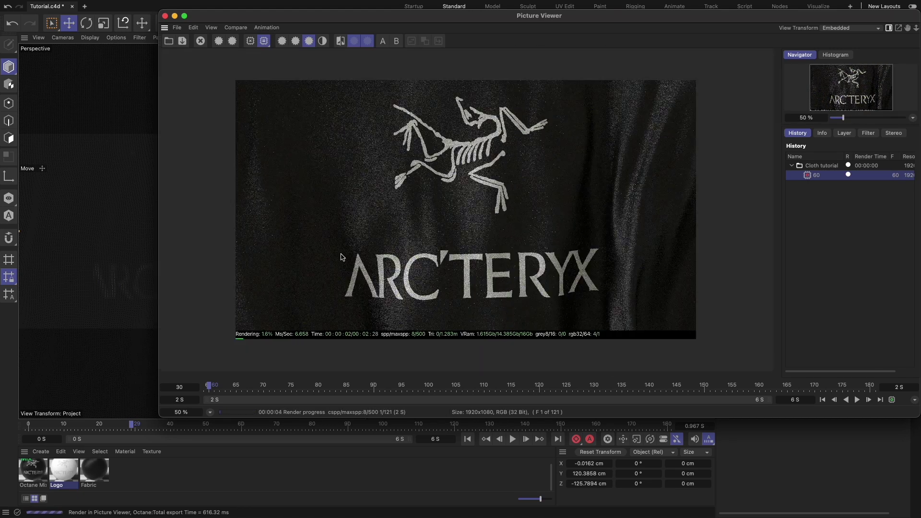
scroll(342, 257, "down", 1)
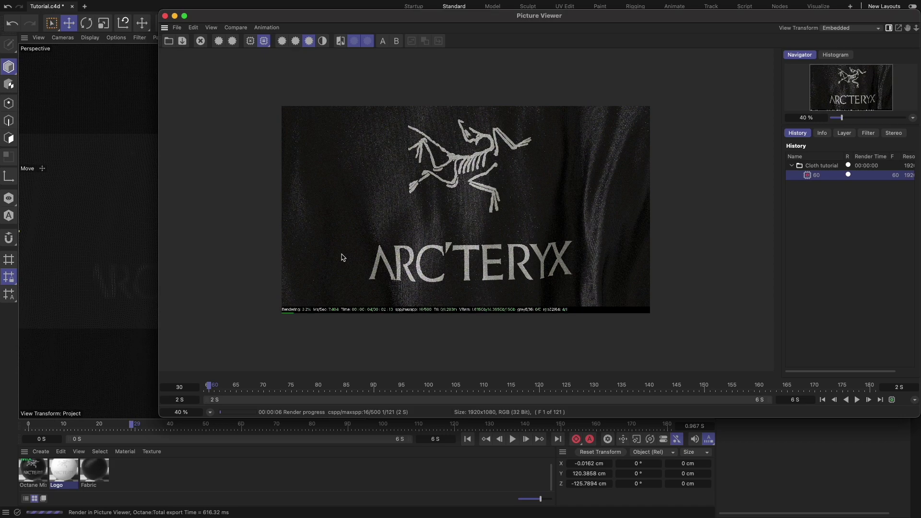